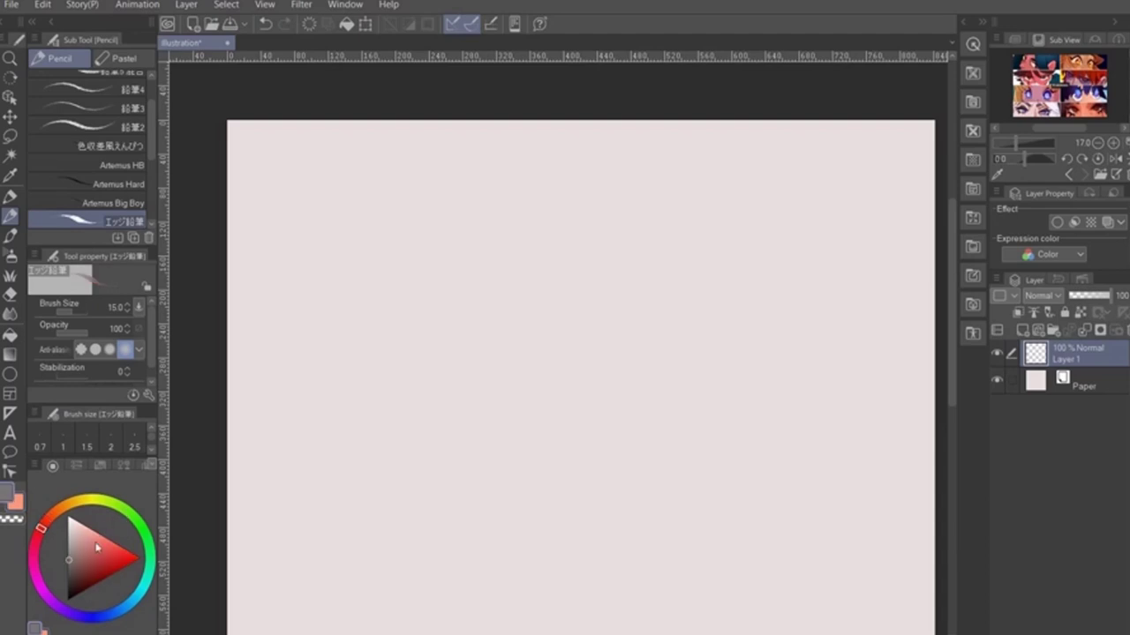
# Step: Sketch a salmon-coloured upright oval with the Flat marker in the canvas's upper left area
pyautogui.click(71, 567)
pyautogui.press('x')
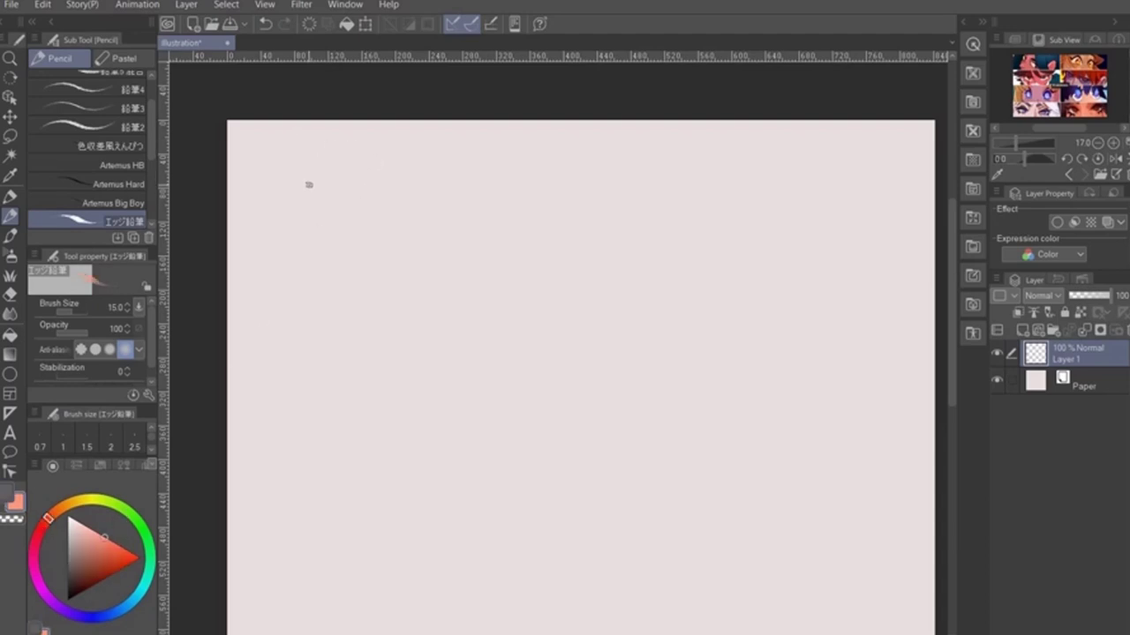
pyautogui.press('p')
pyautogui.moveTo(315, 270)
pyautogui.mouseDown()
pyautogui.moveTo(301, 187)
pyautogui.moveTo(286, 262)
pyautogui.mouseUp()
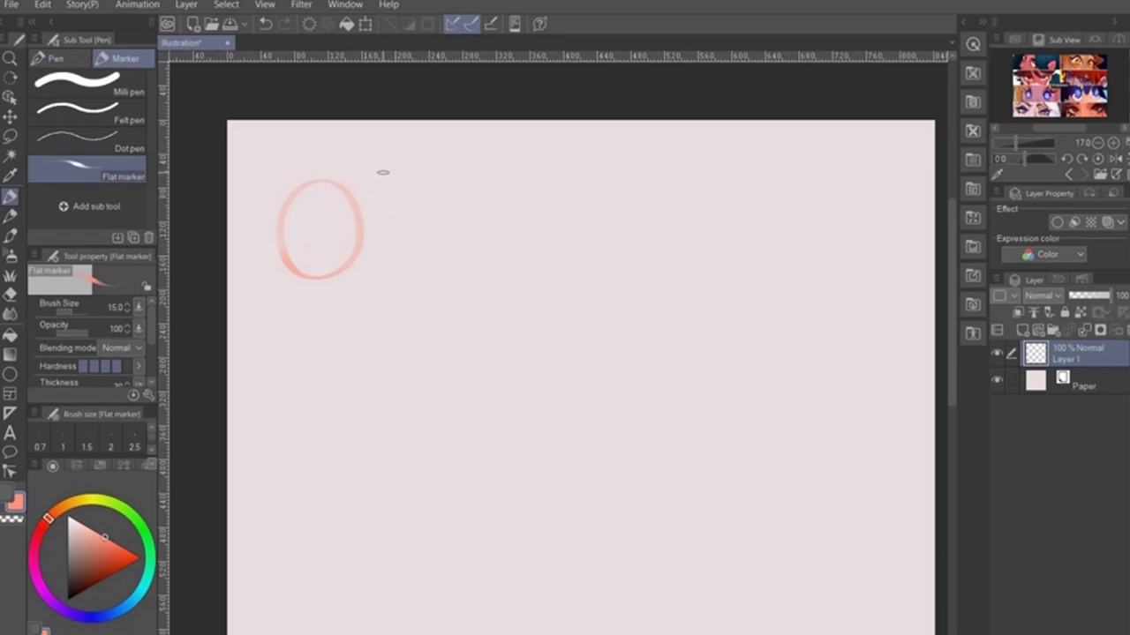
# Step: Draw an arched dark grey upper eyelid beside the oval, using the PURE PAINT pen at size 12
pyautogui.press('x')
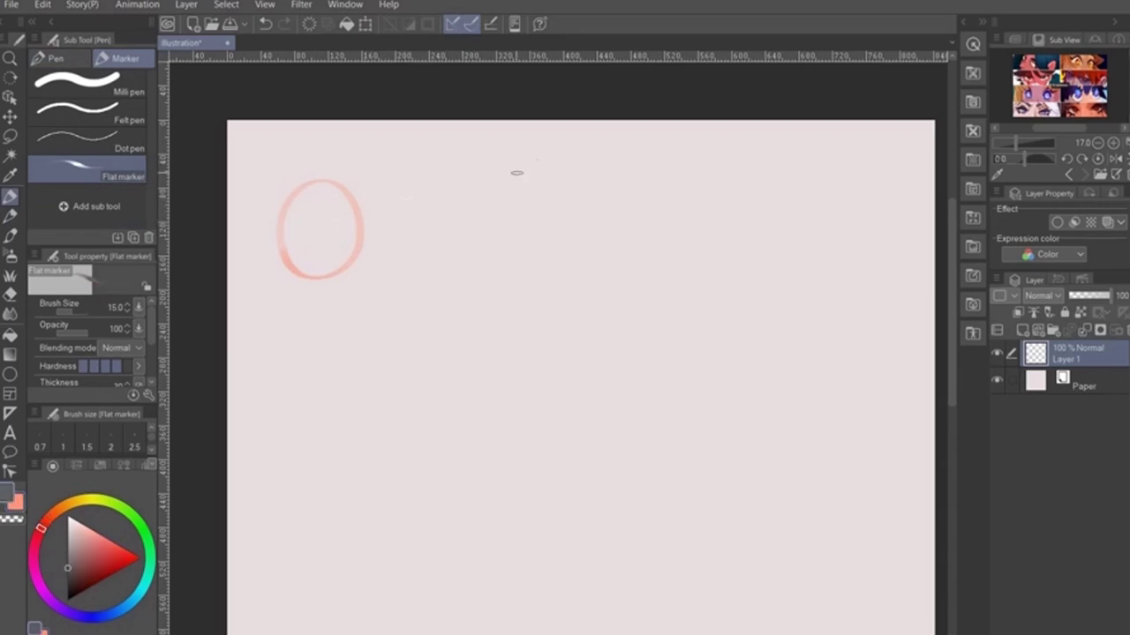
pyautogui.press('p')
pyautogui.press('[')
pyautogui.press('[')
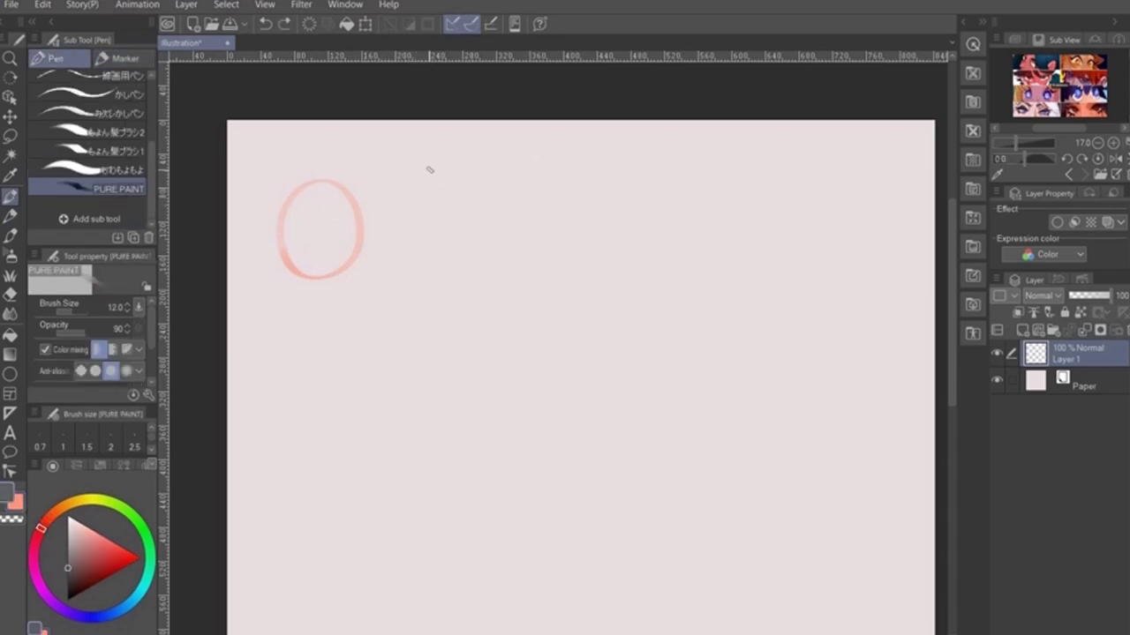
pyautogui.moveTo(422, 224)
pyautogui.mouseDown()
pyautogui.moveTo(498, 203)
pyautogui.moveTo(507, 222)
pyautogui.moveTo(490, 225)
pyautogui.mouseUp()
pyautogui.hotkey('ctrl', 'z')
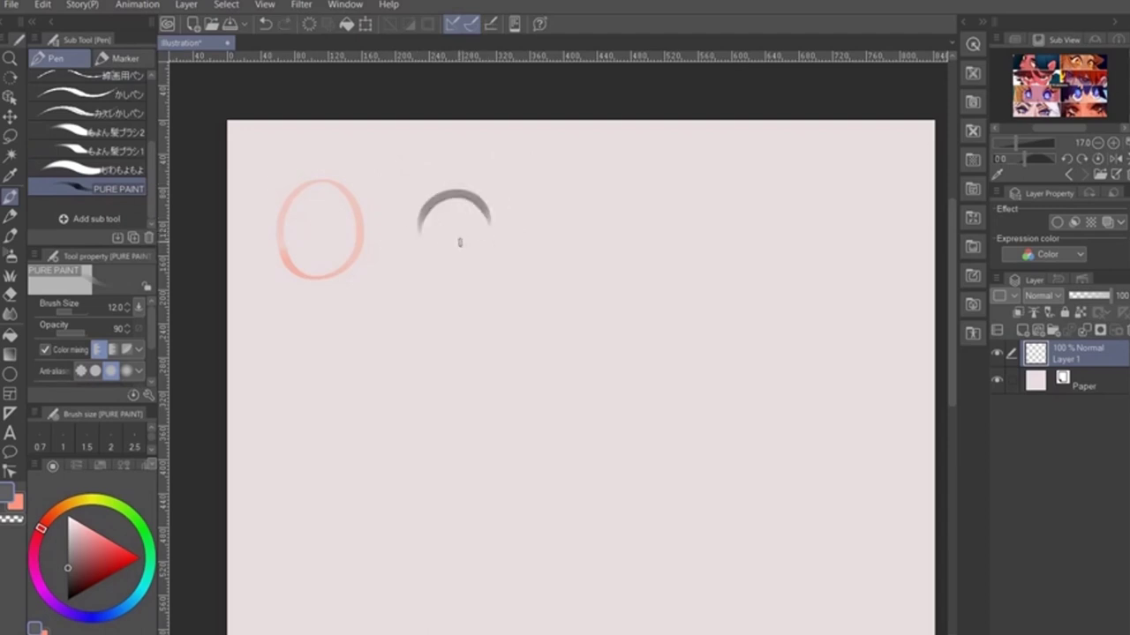
# Step: Complete the first round eye with iris rings, a lower lid, an outer lash and a short thick eyebrow
pyautogui.moveTo(448, 263); pyautogui.dragTo(483, 255)
pyautogui.hotkey('ctrl', 'z')
pyautogui.moveTo(454, 205); pyautogui.dragTo(482, 248)
pyautogui.moveTo(490, 225)
pyautogui.mouseDown()
pyautogui.moveTo(514, 211)
pyautogui.moveTo(478, 229)
pyautogui.mouseUp()
pyautogui.moveTo(417, 181)
pyautogui.mouseDown()
pyautogui.moveTo(452, 166)
pyautogui.moveTo(445, 170)
pyautogui.mouseUp()
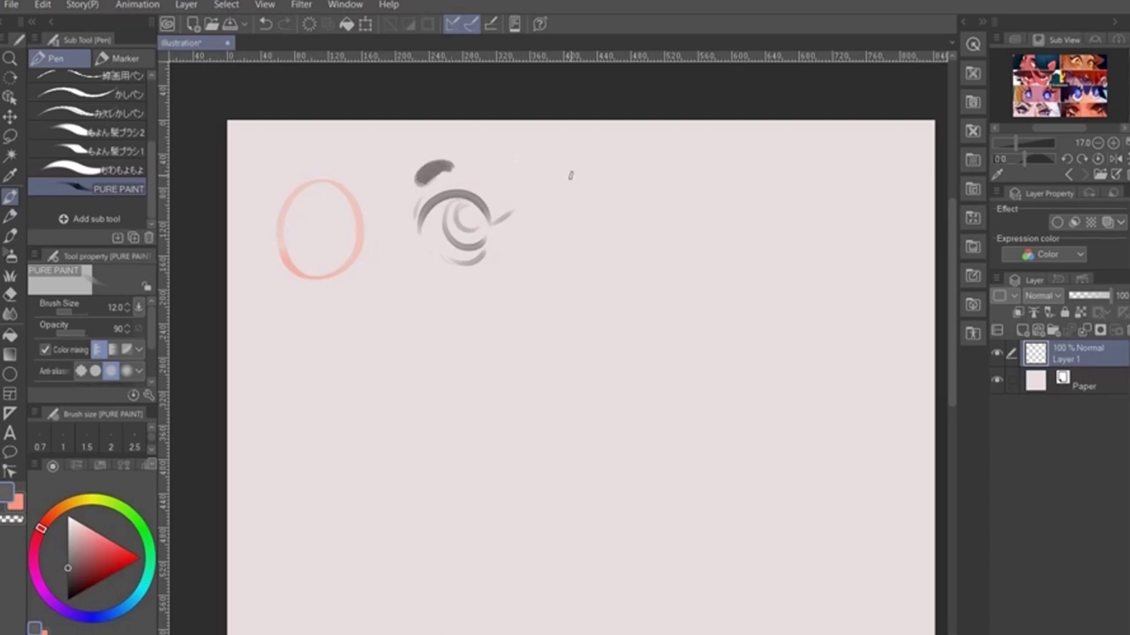
pyautogui.moveTo(572, 142); pyautogui.dragTo(519, 148)
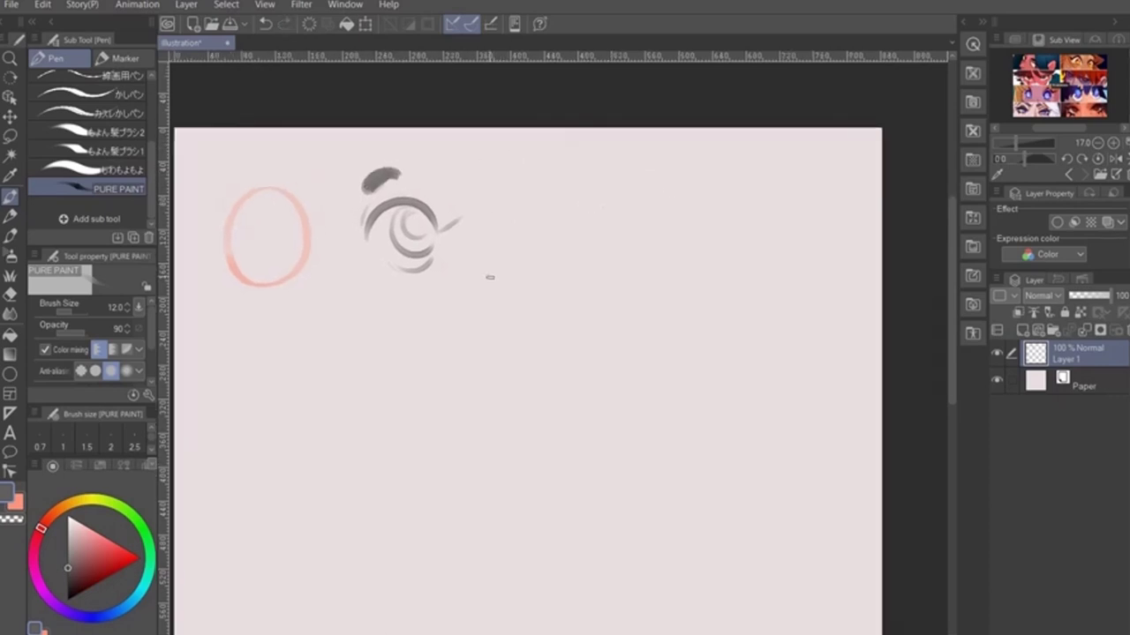
pyautogui.moveTo(439, 233)
pyautogui.mouseDown()
pyautogui.moveTo(455, 221)
pyautogui.moveTo(441, 231)
pyautogui.mouseUp()
# Step: Sketch a second round eye with iris rings and lashes, adding a thin arched eyebrow at brush size 8
pyautogui.moveTo(514, 222)
pyautogui.mouseDown()
pyautogui.moveTo(572, 228)
pyautogui.moveTo(535, 247)
pyautogui.mouseUp()
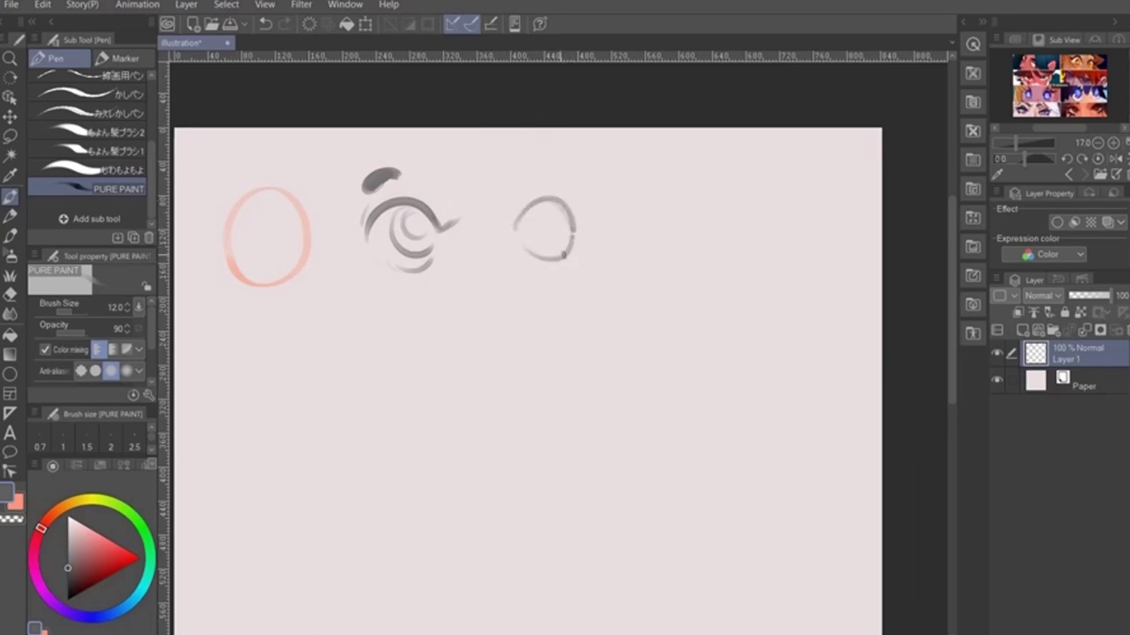
pyautogui.moveTo(539, 207); pyautogui.dragTo(569, 239)
pyautogui.moveTo(541, 203)
pyautogui.mouseDown()
pyautogui.moveTo(564, 236)
pyautogui.moveTo(557, 216)
pyautogui.moveTo(553, 240)
pyautogui.moveTo(554, 217)
pyautogui.moveTo(515, 229)
pyautogui.moveTo(545, 199)
pyautogui.moveTo(538, 231)
pyautogui.moveTo(513, 215)
pyautogui.moveTo(548, 195)
pyautogui.mouseUp()
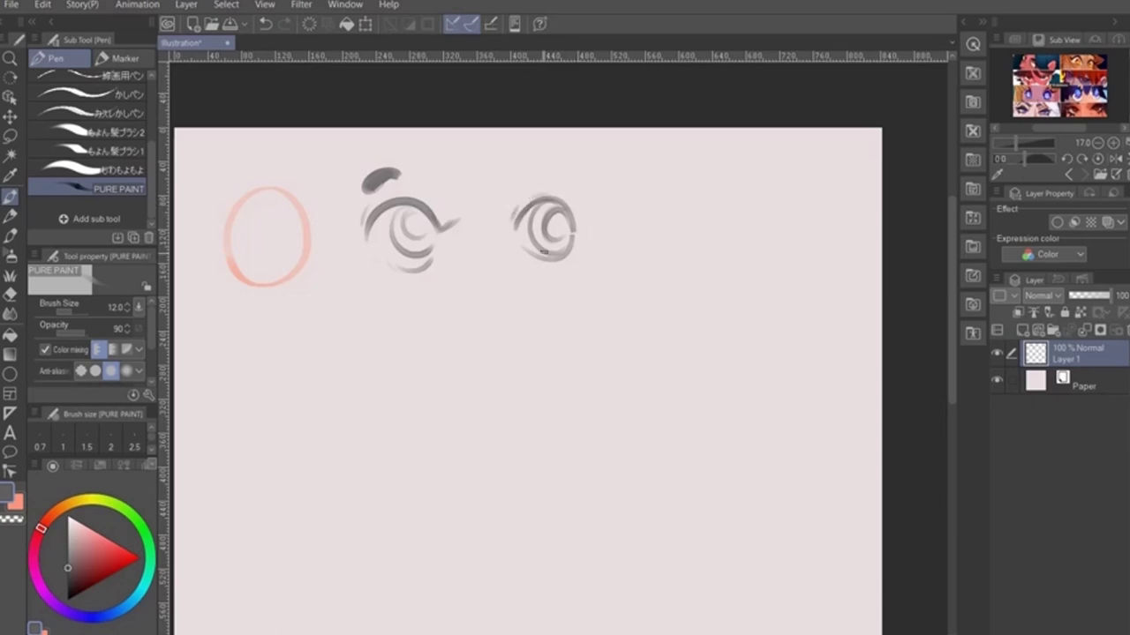
pyautogui.moveTo(520, 259)
pyautogui.mouseDown()
pyautogui.moveTo(580, 248)
pyautogui.moveTo(574, 232)
pyautogui.moveTo(574, 264)
pyautogui.mouseUp()
pyautogui.hotkey('ctrl', 'z')
pyautogui.press('[')
pyautogui.press('[')
pyautogui.moveTo(514, 188); pyautogui.dragTo(564, 187)
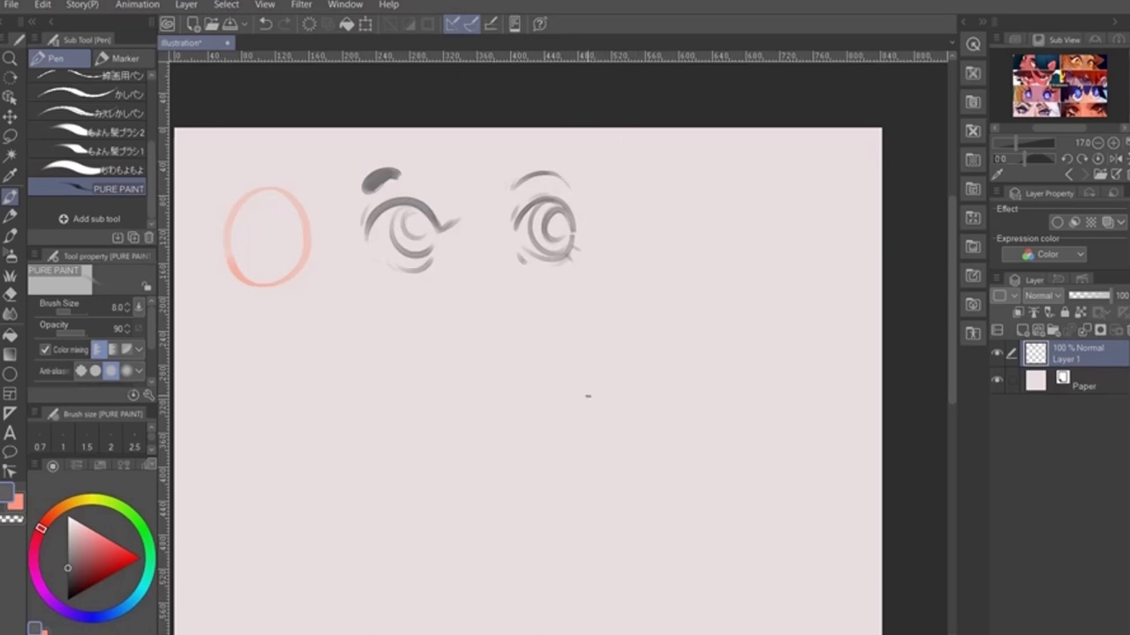
# Step: Sketch a third round eye with concentric iris rings, a heavy winged outer lash and a short angular eyebrow
pyautogui.moveTo(642, 227)
pyautogui.mouseDown()
pyautogui.moveTo(696, 221)
pyautogui.moveTo(685, 250)
pyautogui.mouseUp()
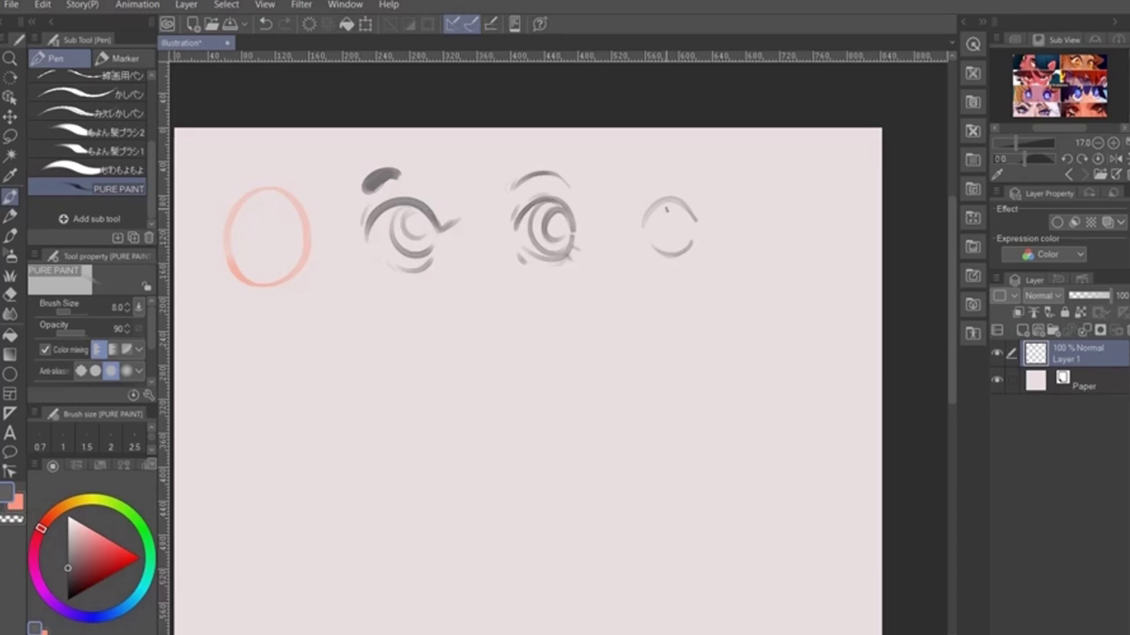
pyautogui.moveTo(665, 209)
pyautogui.mouseDown()
pyautogui.moveTo(681, 242)
pyautogui.moveTo(653, 224)
pyautogui.moveTo(642, 234)
pyautogui.moveTo(653, 209)
pyautogui.moveTo(640, 232)
pyautogui.moveTo(697, 228)
pyautogui.moveTo(682, 205)
pyautogui.moveTo(709, 221)
pyautogui.moveTo(720, 205)
pyautogui.moveTo(669, 211)
pyautogui.moveTo(680, 218)
pyautogui.moveTo(668, 231)
pyautogui.moveTo(672, 212)
pyautogui.moveTo(708, 243)
pyautogui.mouseUp()
pyautogui.hotkey('ctrl', 'z')
pyautogui.hotkey('ctrl', 'z')
pyautogui.hotkey('ctrl', 'z')
pyautogui.hotkey('ctrl', 'z')
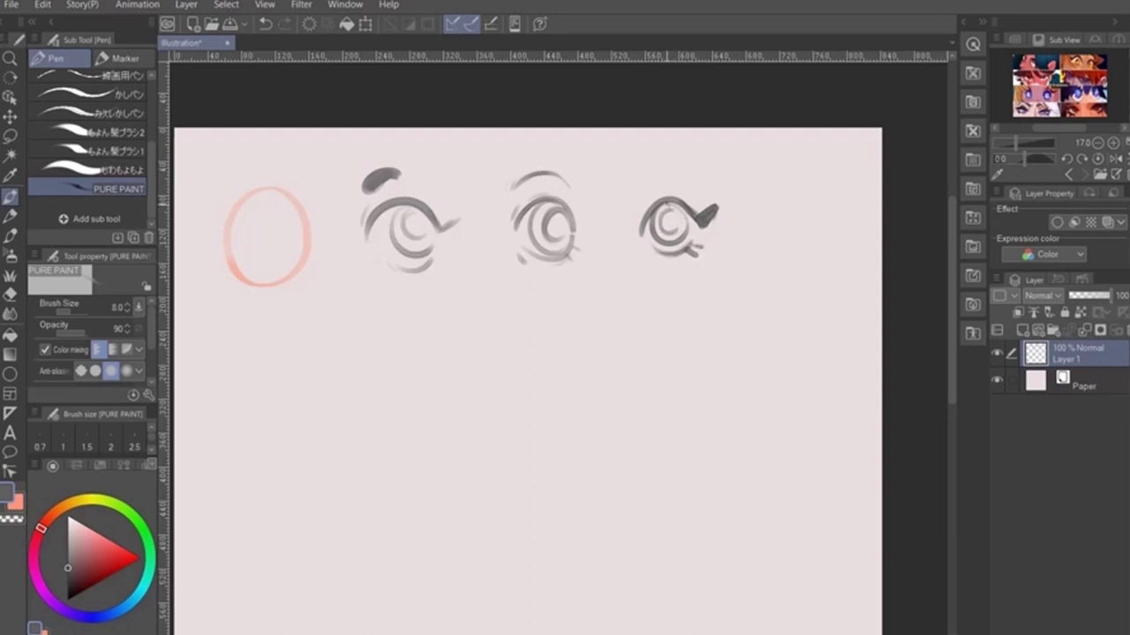
pyautogui.moveTo(689, 203); pyautogui.dragTo(700, 221)
pyautogui.moveTo(634, 180)
pyautogui.mouseDown()
pyautogui.moveTo(676, 228)
pyautogui.moveTo(662, 257)
pyautogui.mouseUp()
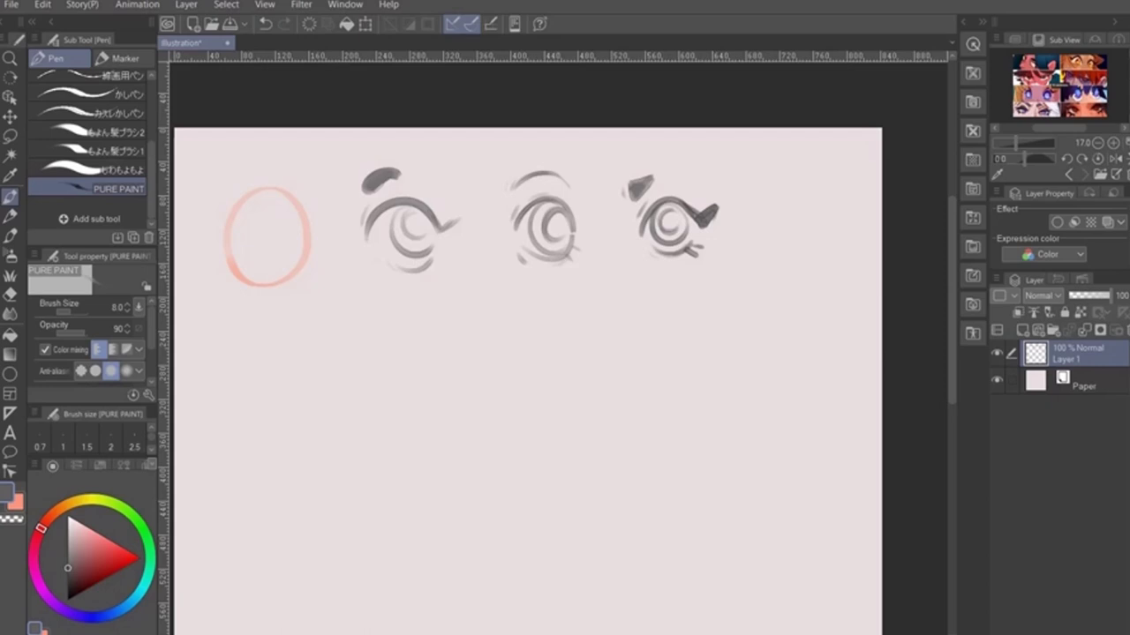
# Step: Transform the third eye sketch to make it slightly larger and apply the change
pyautogui.moveTo(553, 309)
pyautogui.mouseDown()
pyautogui.moveTo(633, 310)
pyautogui.moveTo(571, 305)
pyautogui.mouseUp()
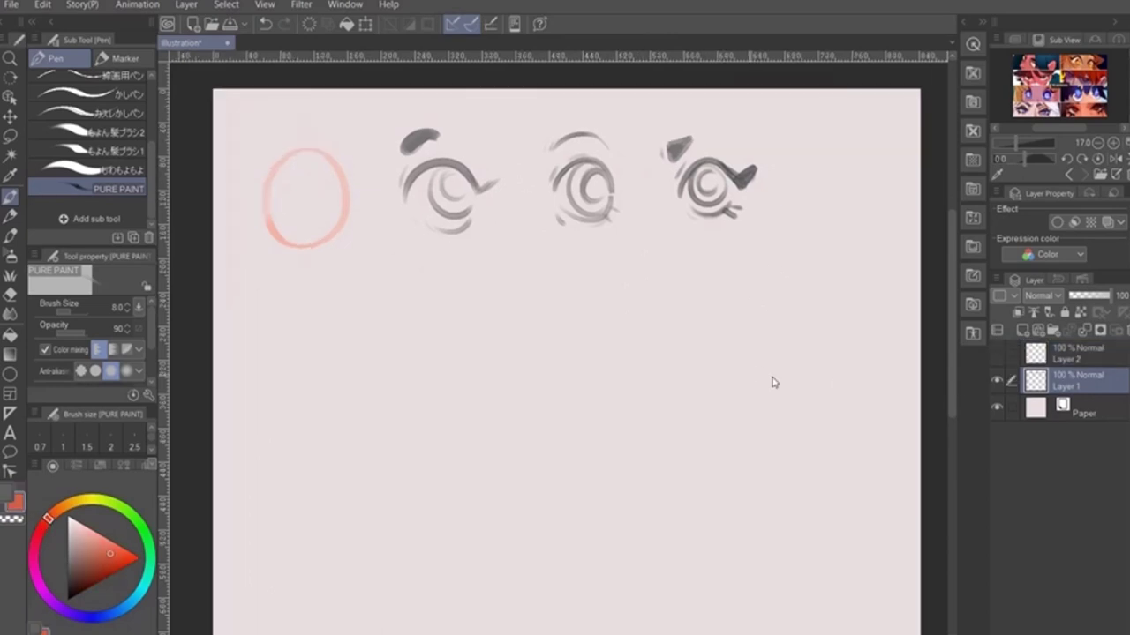
pyautogui.hotkey('ctrl', 't')
pyautogui.moveTo(756, 250); pyautogui.dragTo(773, 267)
pyautogui.moveTo(756, 127); pyautogui.dragTo(778, 125)
pyautogui.press('Return')
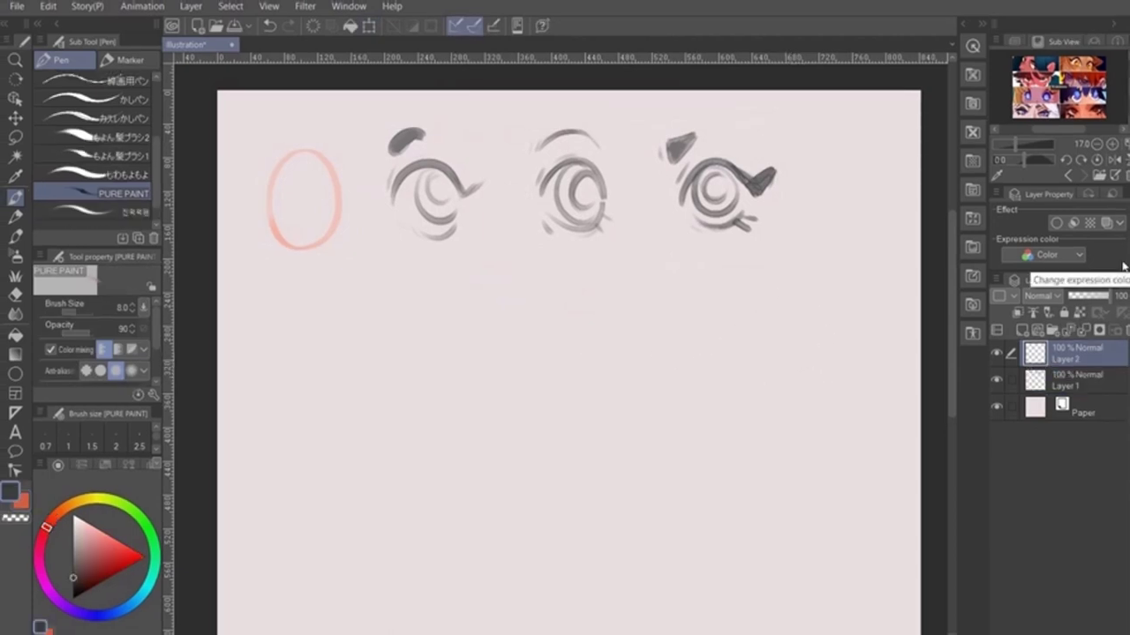
# Step: Draw a red-orange half circle with a flat top edge below the oval on Layer 2
pyautogui.press('x')
pyautogui.moveTo(273, 312); pyautogui.dragTo(318, 283)
pyautogui.moveTo(311, 321); pyautogui.dragTo(394, 325)
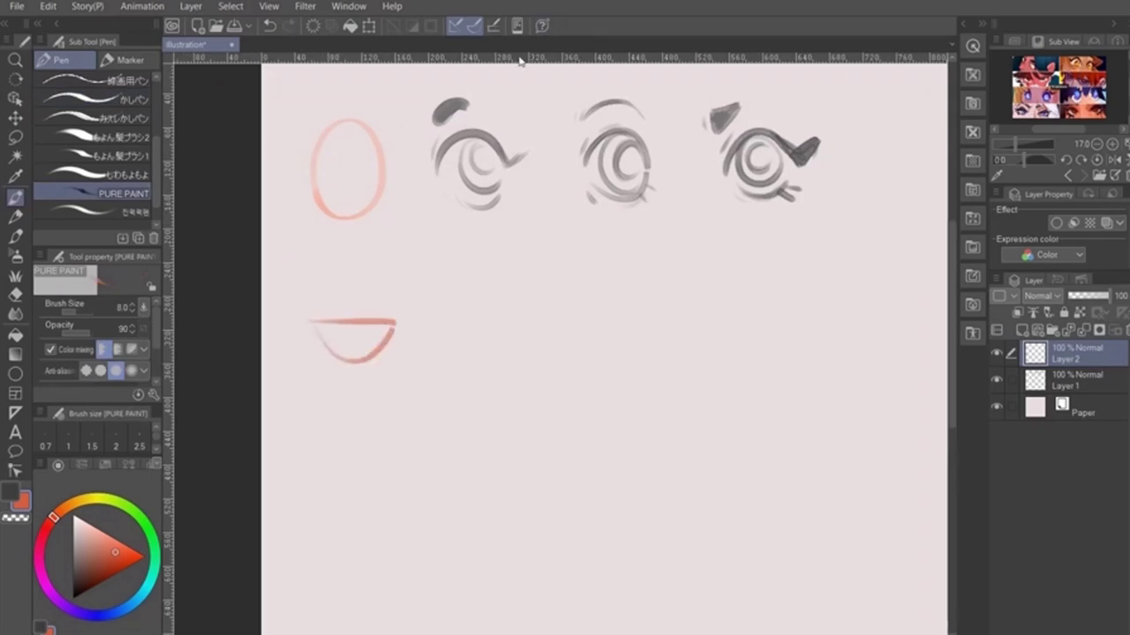
# Step: Sketch a flat-lidded eye in dark grey beside the half circle, with curved iris rings, a lower lid and outer lashes
pyautogui.press('x')
pyautogui.moveTo(447, 213); pyautogui.dragTo(378, 212)
pyautogui.moveTo(406, 315)
pyautogui.mouseDown()
pyautogui.moveTo(467, 328)
pyautogui.moveTo(456, 318)
pyautogui.moveTo(467, 317)
pyautogui.mouseUp()
pyautogui.hotkey('ctrl', 'z')
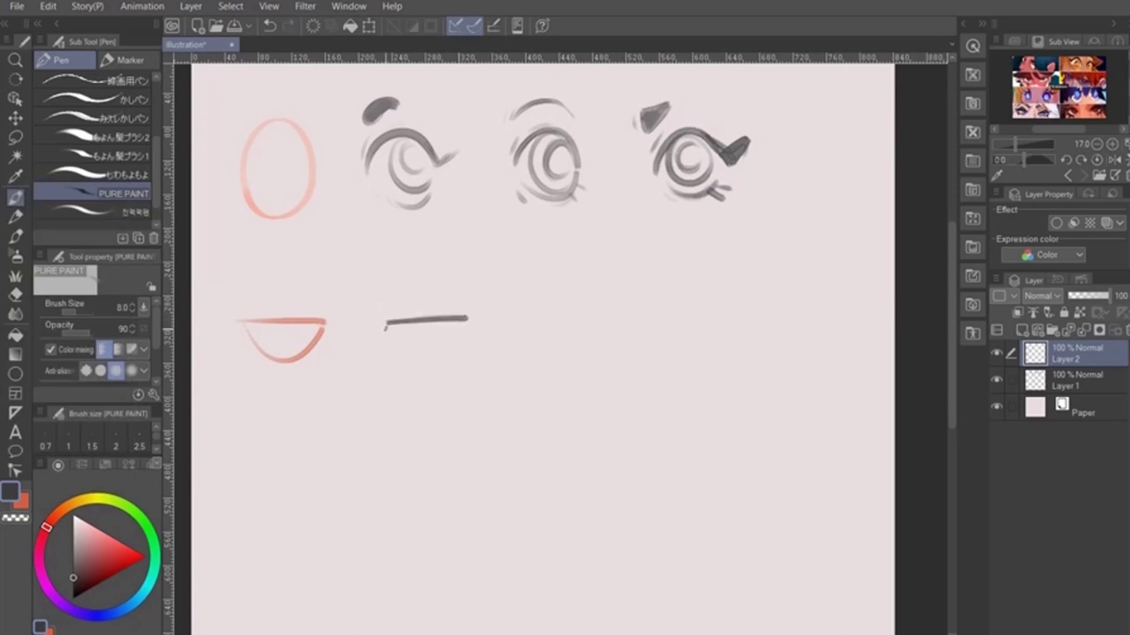
pyautogui.moveTo(391, 328)
pyautogui.mouseDown()
pyautogui.moveTo(434, 362)
pyautogui.moveTo(414, 359)
pyautogui.moveTo(473, 356)
pyautogui.moveTo(476, 336)
pyautogui.moveTo(447, 351)
pyautogui.moveTo(456, 333)
pyautogui.mouseUp()
pyautogui.hotkey('ctrl', 'z')
pyautogui.moveTo(410, 332)
pyautogui.mouseDown()
pyautogui.moveTo(455, 333)
pyautogui.moveTo(396, 343)
pyautogui.moveTo(416, 369)
pyautogui.moveTo(458, 355)
pyautogui.moveTo(468, 325)
pyautogui.mouseUp()
pyautogui.hotkey('ctrl', 'z')
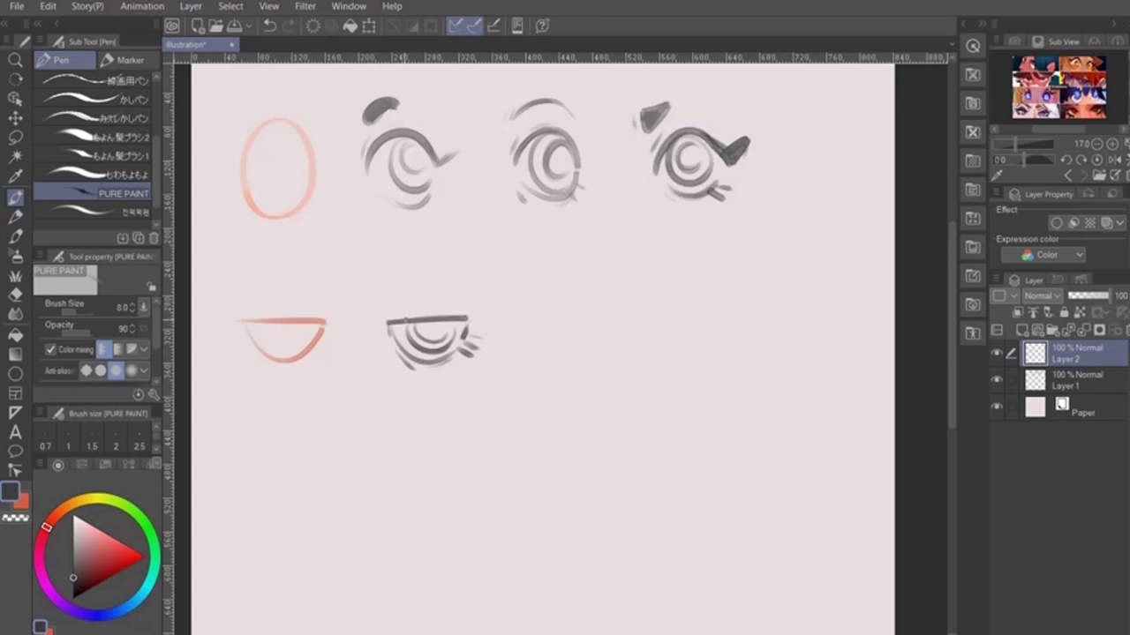
# Step: Add a crease and a thick straight eyebrow above the flat-lidded eye, and darken its upper lid
pyautogui.moveTo(394, 318); pyautogui.dragTo(445, 312)
pyautogui.moveTo(369, 303); pyautogui.dragTo(441, 298)
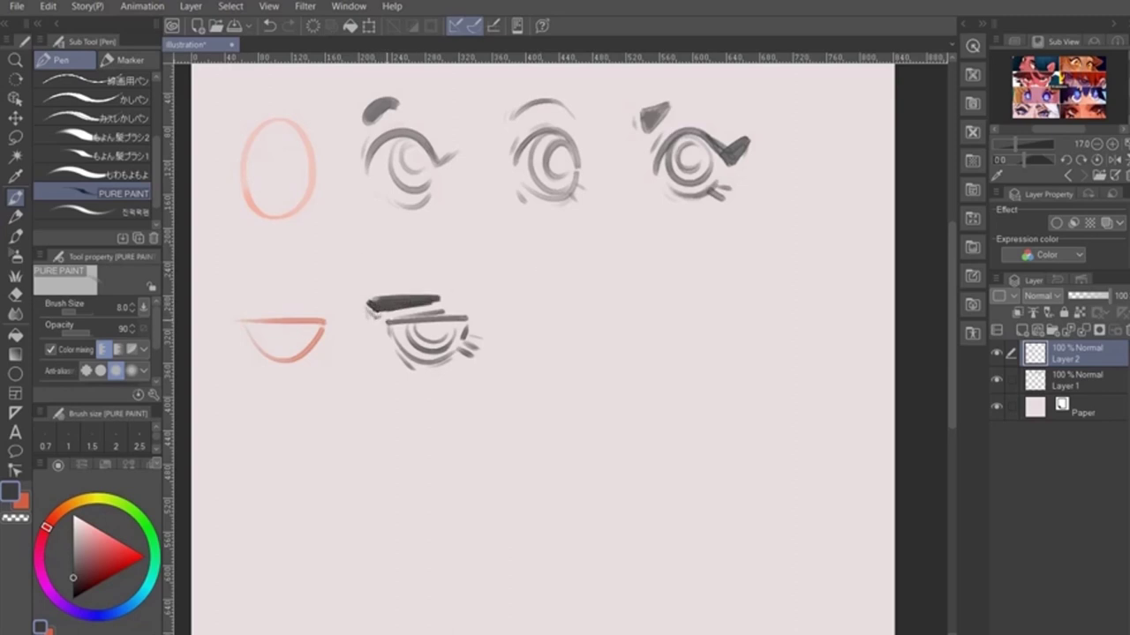
pyautogui.moveTo(468, 320); pyautogui.dragTo(388, 323)
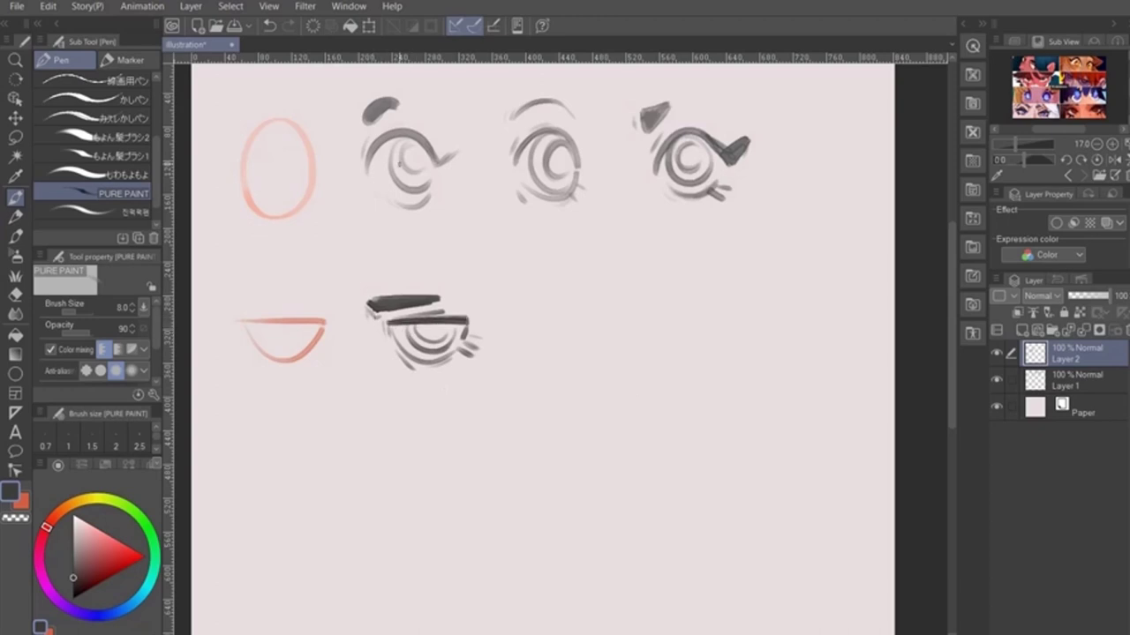
# Step: Shade the area beneath the flat upper lid with the brush enlarged to size 20
pyautogui.press(']')
pyautogui.press(']')
pyautogui.press(']')
pyautogui.press(']')
pyautogui.press(']')
pyautogui.moveTo(390, 326); pyautogui.dragTo(456, 332)
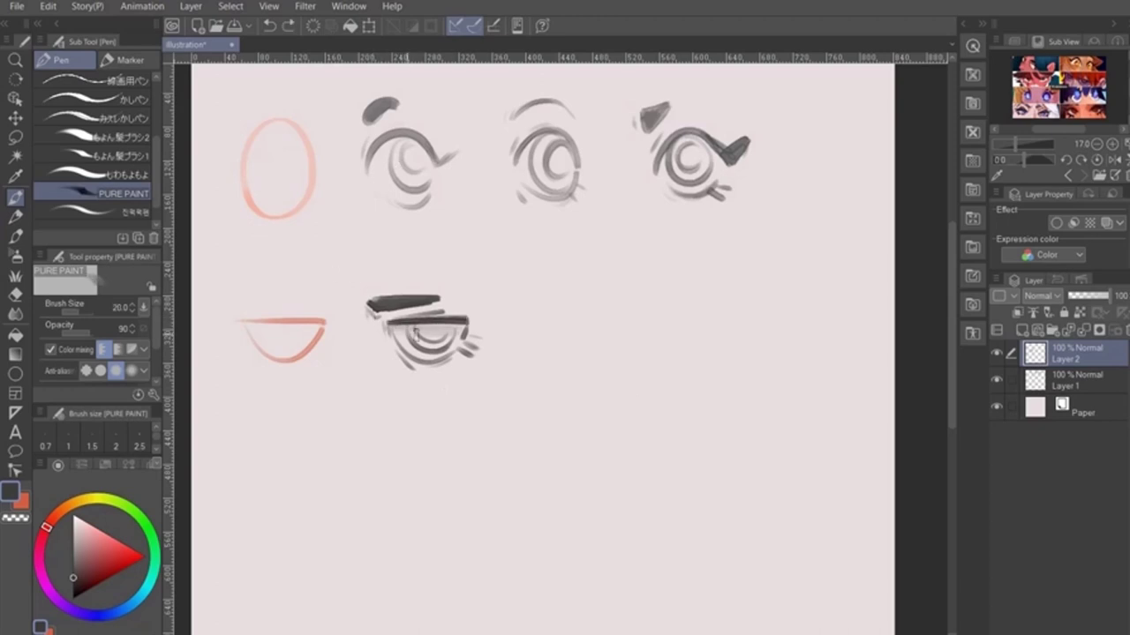
# Step: Outline a second half-circle eye with a wavy upper lid and a shallow curved lower lid at brush size 7
pyautogui.press('[')
pyautogui.press('[')
pyautogui.press('[')
pyautogui.press('[')
pyautogui.press('[')
pyautogui.press('[')
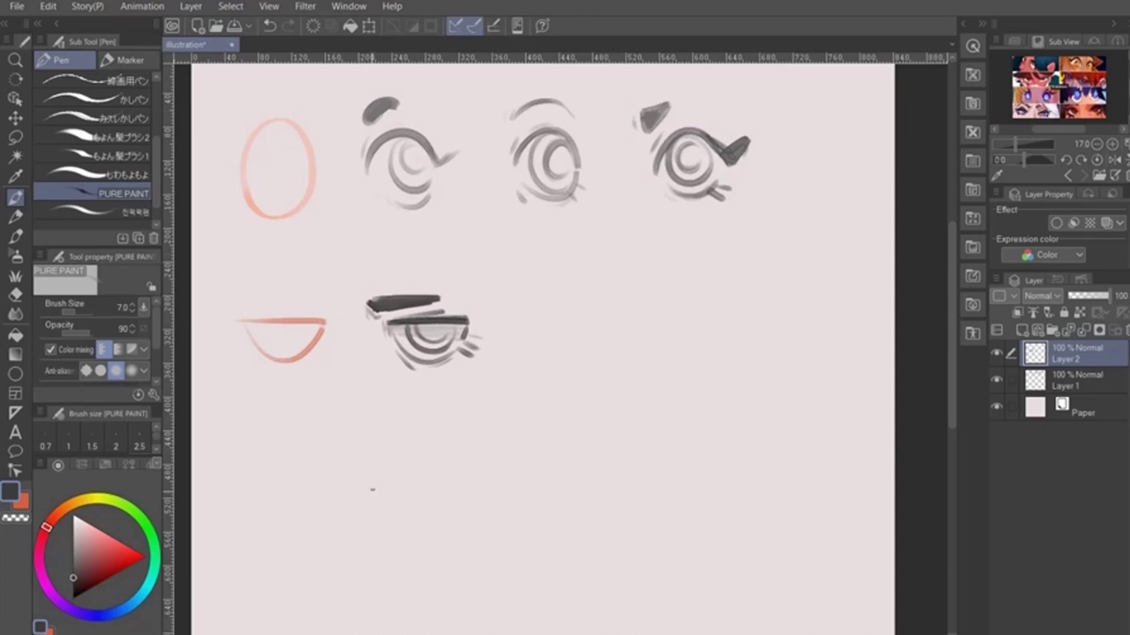
pyautogui.moveTo(633, 356); pyautogui.dragTo(570, 347)
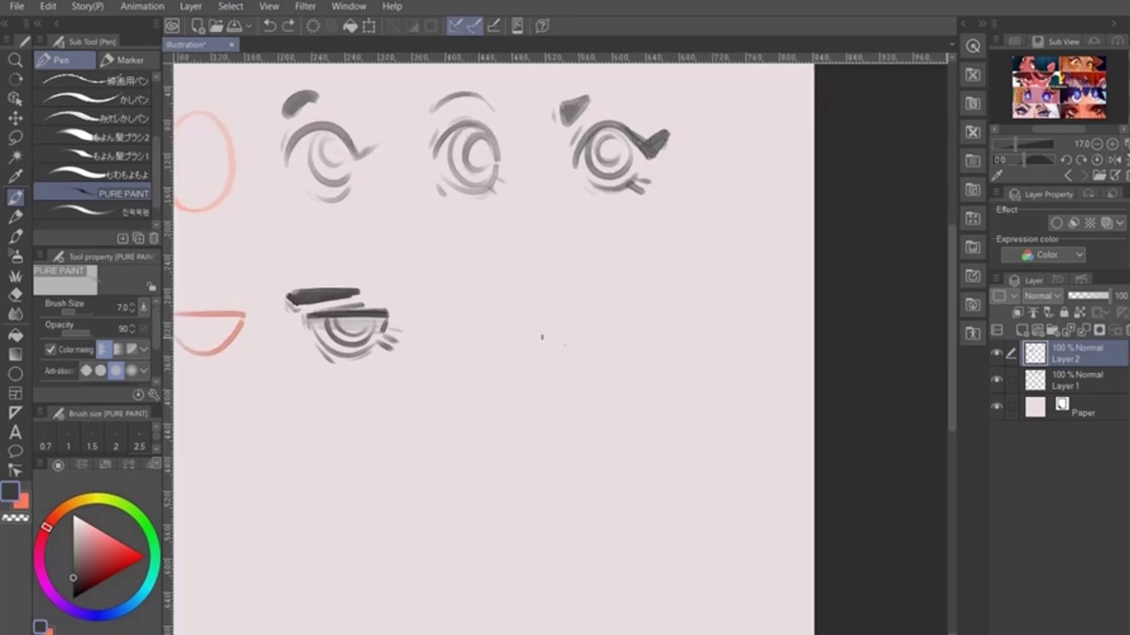
pyautogui.moveTo(473, 329)
pyautogui.mouseDown()
pyautogui.moveTo(547, 351)
pyautogui.moveTo(491, 333)
pyautogui.moveTo(533, 305)
pyautogui.moveTo(563, 314)
pyautogui.moveTo(559, 326)
pyautogui.mouseUp()
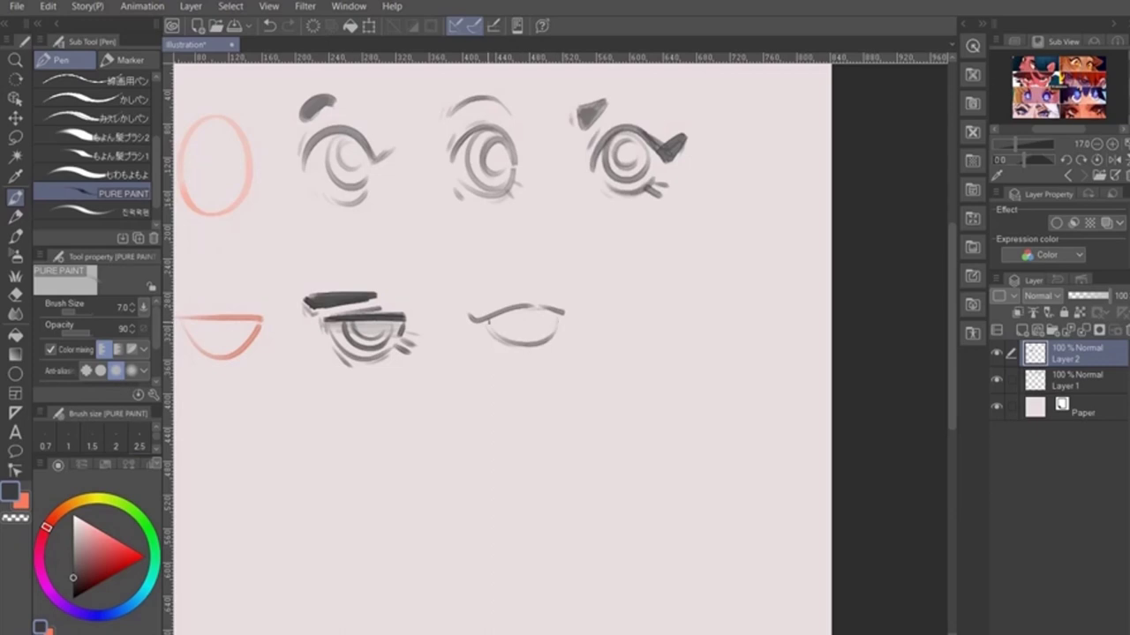
pyautogui.moveTo(469, 315); pyautogui.dragTo(573, 317)
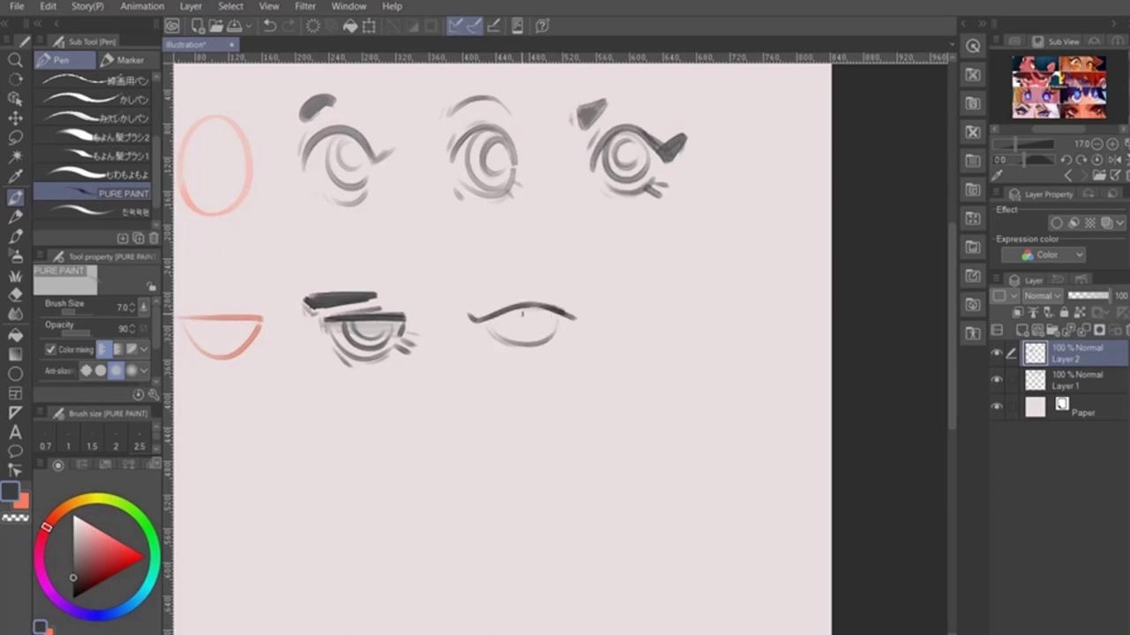
# Step: Draw the curved iris and pupil rings hanging from the wavy upper lid
pyautogui.moveTo(484, 319)
pyautogui.mouseDown()
pyautogui.moveTo(559, 311)
pyautogui.moveTo(460, 308)
pyautogui.moveTo(550, 316)
pyautogui.mouseUp()
pyautogui.hotkey('ctrl', 'z')
pyautogui.moveTo(518, 310)
pyautogui.mouseDown()
pyautogui.moveTo(541, 311)
pyautogui.moveTo(522, 314)
pyautogui.moveTo(533, 314)
pyautogui.mouseUp()
pyautogui.hotkey('ctrl', 'z')
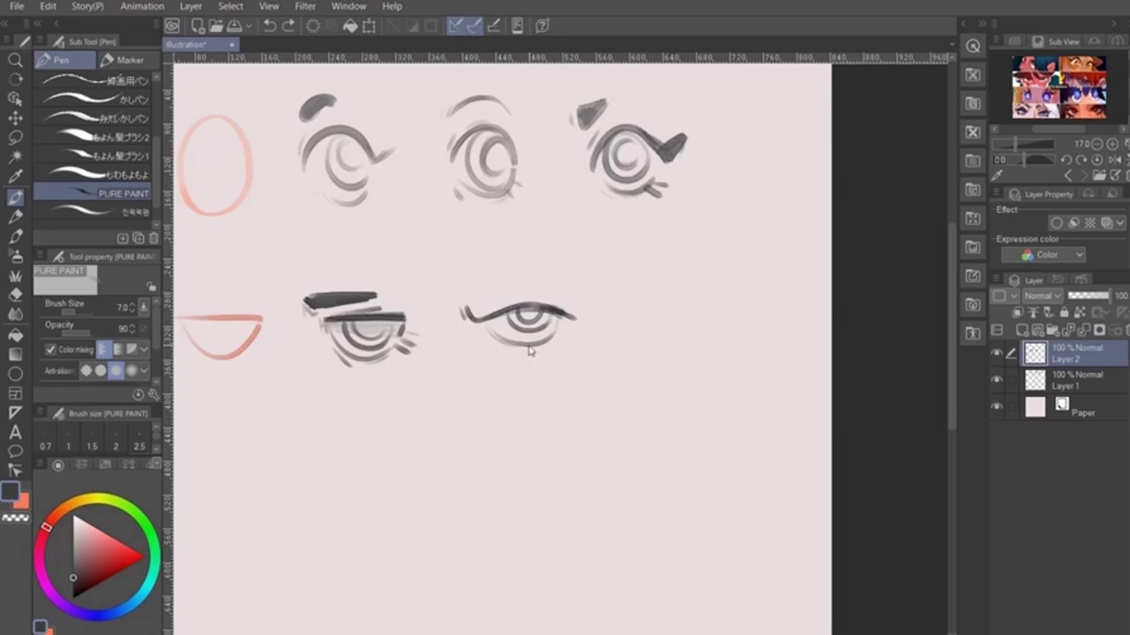
# Step: Strengthen the wavy-lidded eye's lower lid and corners, and add a diagonal fold line beneath its inner corner
pyautogui.moveTo(537, 343); pyautogui.dragTo(557, 341)
pyautogui.hotkey('ctrl', 'z')
pyautogui.moveTo(483, 344)
pyautogui.mouseDown()
pyautogui.moveTo(521, 304)
pyautogui.moveTo(541, 305)
pyautogui.mouseUp()
pyautogui.moveTo(563, 323); pyautogui.dragTo(567, 331)
pyautogui.moveTo(482, 325); pyautogui.dragTo(492, 335)
pyautogui.moveTo(478, 327); pyautogui.dragTo(500, 369)
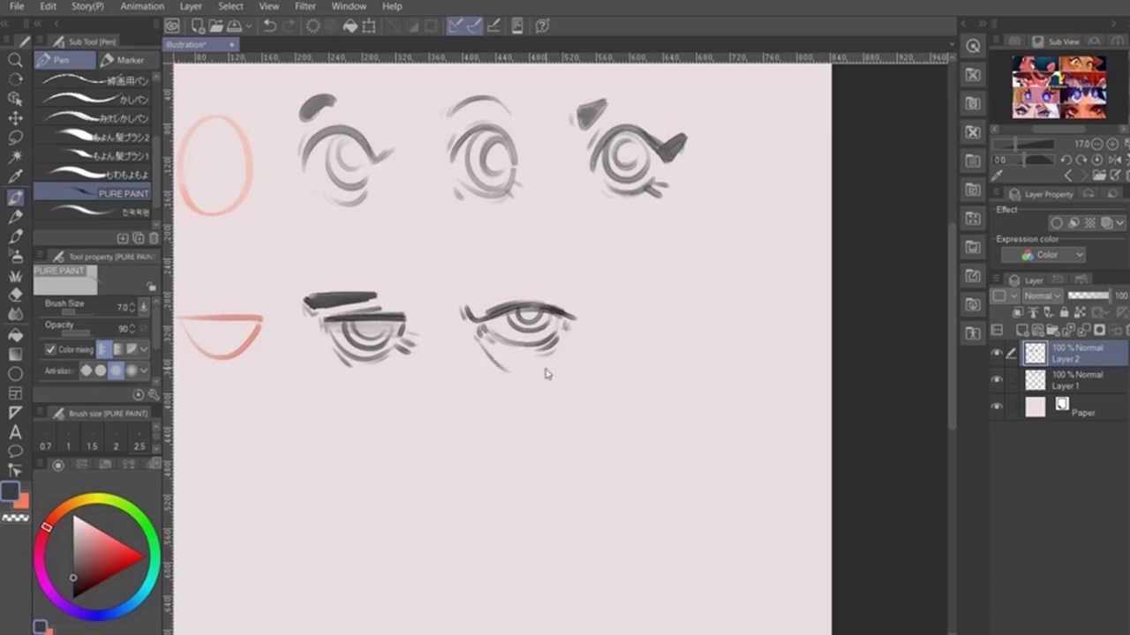
# Step: Outline a third half-circle eye with a sloping upper lid, erasing part of its lower outer edge for spiky lashes
pyautogui.moveTo(616, 325); pyautogui.dragTo(700, 342)
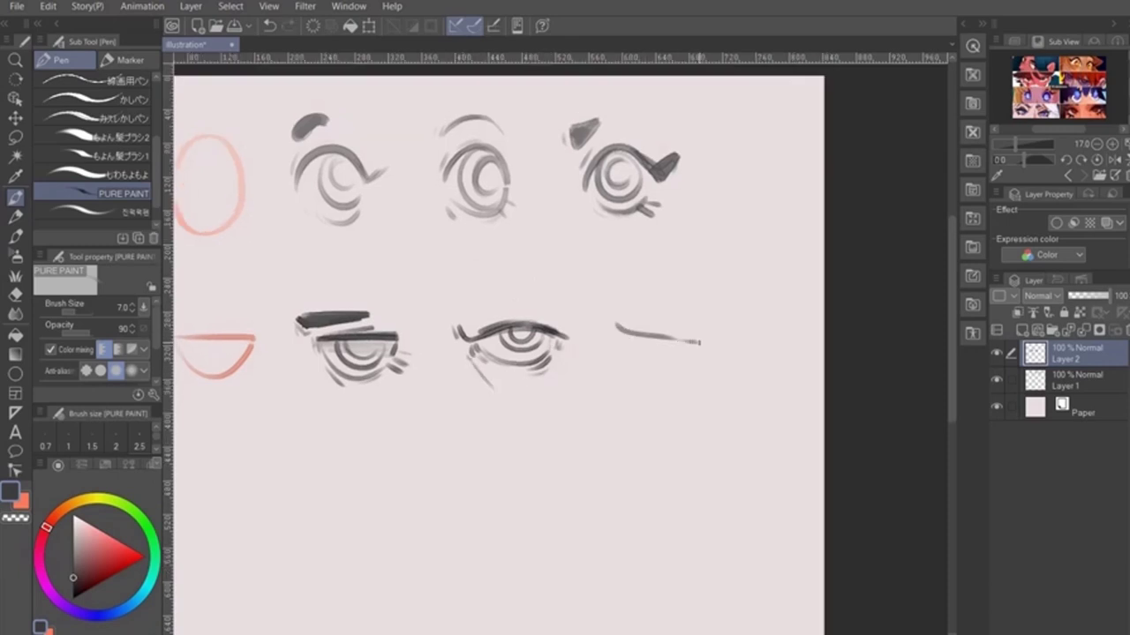
pyautogui.moveTo(625, 334)
pyautogui.mouseDown()
pyautogui.moveTo(628, 358)
pyautogui.moveTo(653, 369)
pyautogui.moveTo(693, 344)
pyautogui.moveTo(624, 348)
pyautogui.mouseUp()
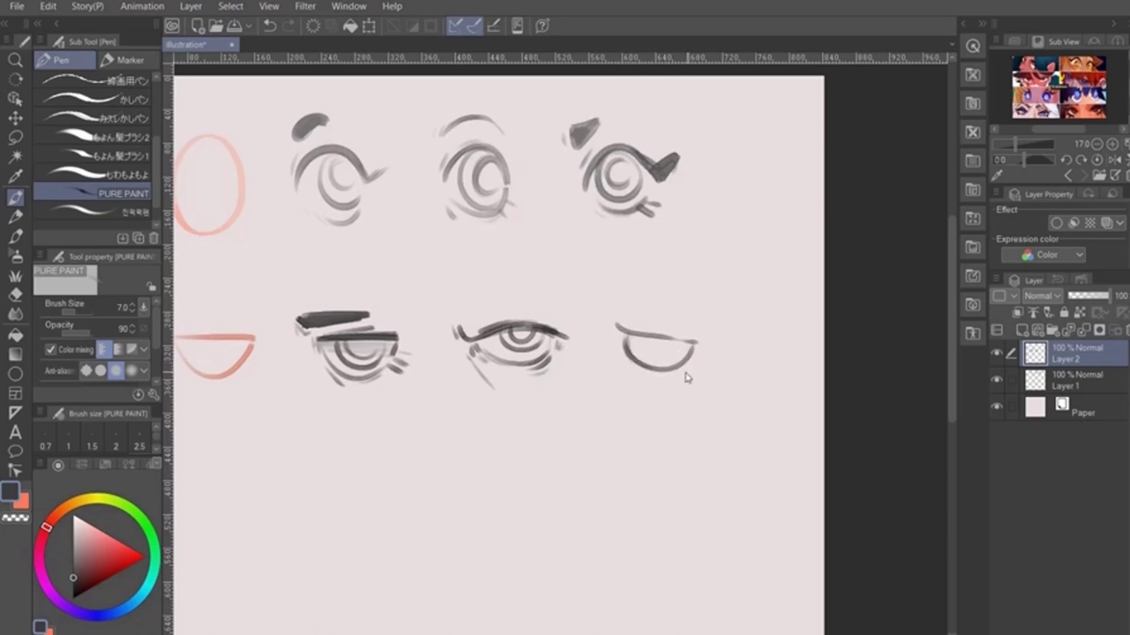
pyautogui.press('e')
pyautogui.moveTo(687, 368)
pyautogui.mouseDown()
pyautogui.moveTo(677, 362)
pyautogui.moveTo(672, 378)
pyautogui.moveTo(694, 351)
pyautogui.mouseUp()
pyautogui.press('p')
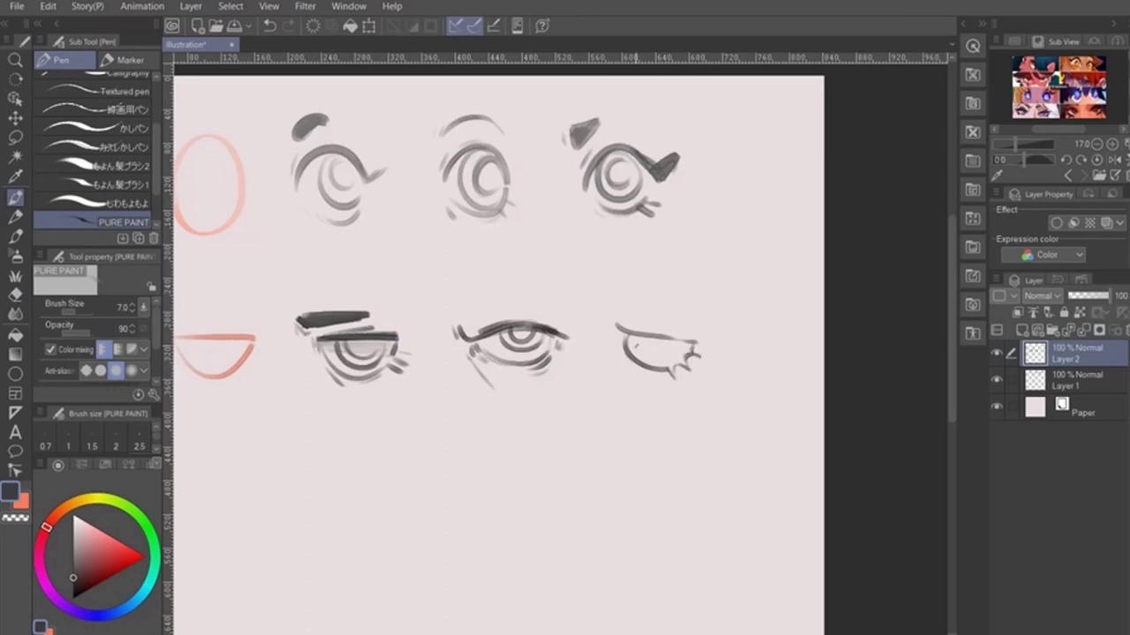
# Step: Fill the sloping-lidded eye with an iris and pupil, thicken its inner outline and add a crease and small oval eyebrow
pyautogui.moveTo(630, 333)
pyautogui.mouseDown()
pyautogui.moveTo(627, 350)
pyautogui.moveTo(671, 360)
pyautogui.moveTo(677, 348)
pyautogui.moveTo(671, 359)
pyautogui.mouseUp()
pyautogui.moveTo(645, 337)
pyautogui.mouseDown()
pyautogui.moveTo(655, 358)
pyautogui.moveTo(665, 348)
pyautogui.mouseUp()
pyautogui.hotkey('ctrl', 'z')
pyautogui.hotkey('ctrl', 'z')
pyautogui.moveTo(650, 341); pyautogui.dragTo(651, 347)
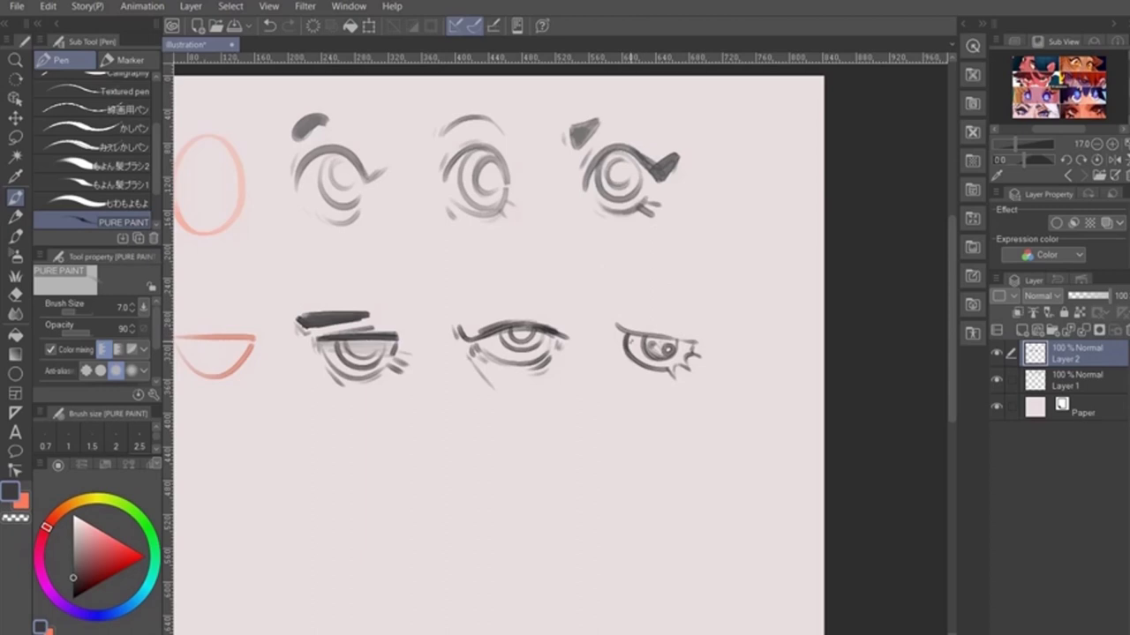
pyautogui.moveTo(627, 355); pyautogui.dragTo(646, 376)
pyautogui.moveTo(618, 328)
pyautogui.mouseDown()
pyautogui.moveTo(694, 340)
pyautogui.moveTo(635, 328)
pyautogui.moveTo(630, 305)
pyautogui.moveTo(617, 308)
pyautogui.moveTo(636, 308)
pyautogui.mouseUp()
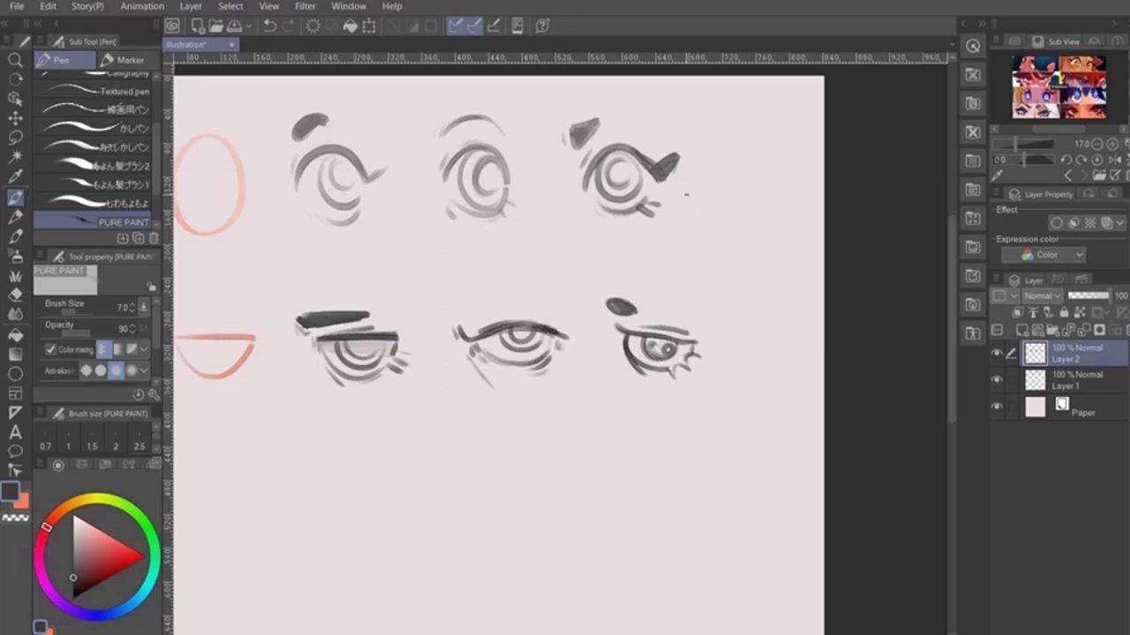
# Step: Draw a salmon-coloured triangle below the half circle as the third base shape
pyautogui.moveTo(177, 482); pyautogui.dragTo(279, 435)
pyautogui.moveTo(279, 435)
pyautogui.mouseDown()
pyautogui.moveTo(357, 437)
pyautogui.moveTo(316, 386)
pyautogui.moveTo(357, 436)
pyautogui.mouseUp()
pyautogui.moveTo(503, 528); pyautogui.dragTo(458, 481)
# Step: Draw an arched dark grey upper lid with a thick winged outer lash beside the triangle
pyautogui.press('x')
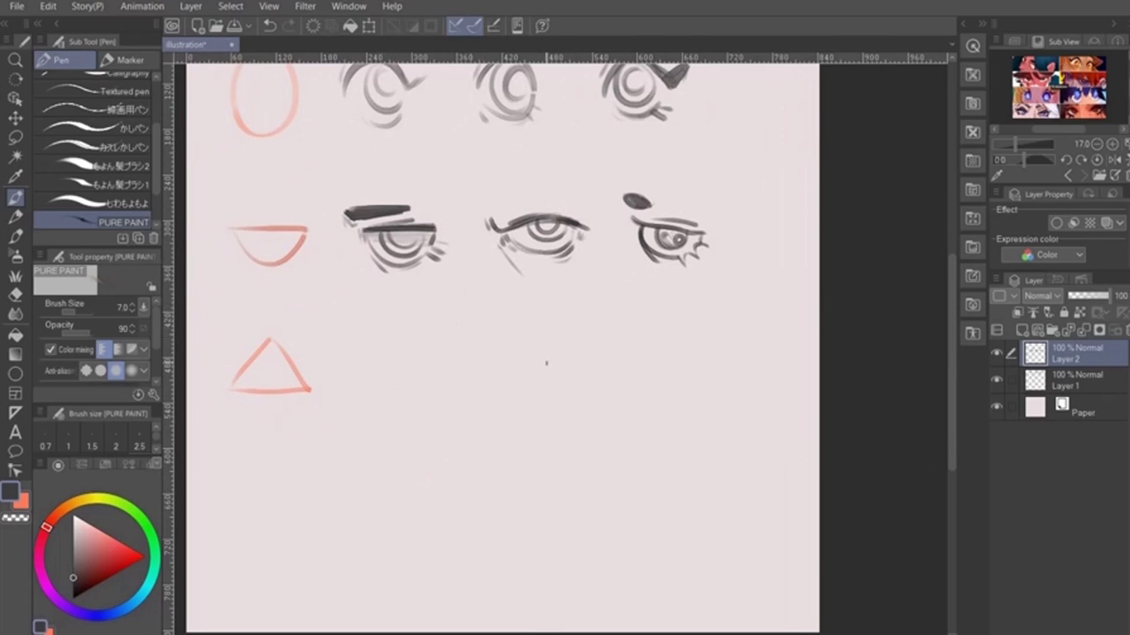
pyautogui.moveTo(361, 353)
pyautogui.mouseDown()
pyautogui.moveTo(431, 353)
pyautogui.moveTo(450, 332)
pyautogui.moveTo(433, 353)
pyautogui.moveTo(452, 330)
pyautogui.mouseUp()
pyautogui.hotkey('ctrl', 'z')
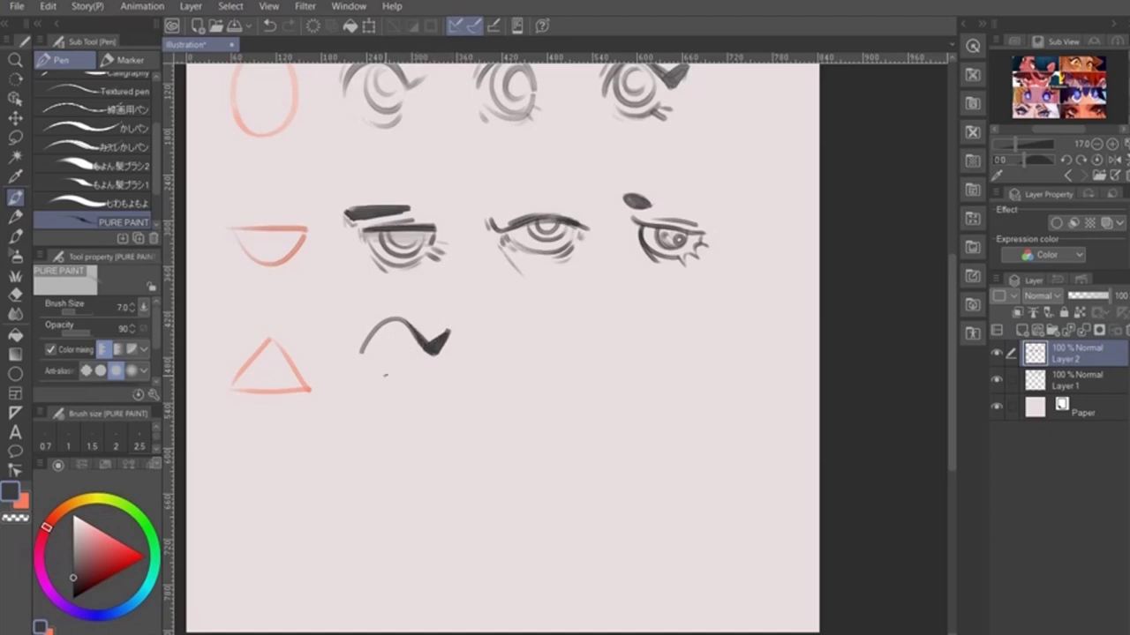
# Step: Add a flat lower lid, arched iris with pupil details, and small outer lashes to the triangle-based eye
pyautogui.moveTo(379, 388)
pyautogui.mouseDown()
pyautogui.moveTo(413, 386)
pyautogui.moveTo(403, 388)
pyautogui.mouseUp()
pyautogui.moveTo(375, 376)
pyautogui.mouseDown()
pyautogui.moveTo(416, 376)
pyautogui.moveTo(415, 360)
pyautogui.mouseUp()
pyautogui.moveTo(380, 382); pyautogui.dragTo(415, 382)
pyautogui.moveTo(379, 383); pyautogui.dragTo(414, 382)
pyautogui.moveTo(393, 341); pyautogui.dragTo(374, 378)
pyautogui.moveTo(396, 341)
pyautogui.mouseDown()
pyautogui.moveTo(419, 381)
pyautogui.moveTo(396, 365)
pyautogui.moveTo(432, 388)
pyautogui.moveTo(437, 374)
pyautogui.mouseUp()
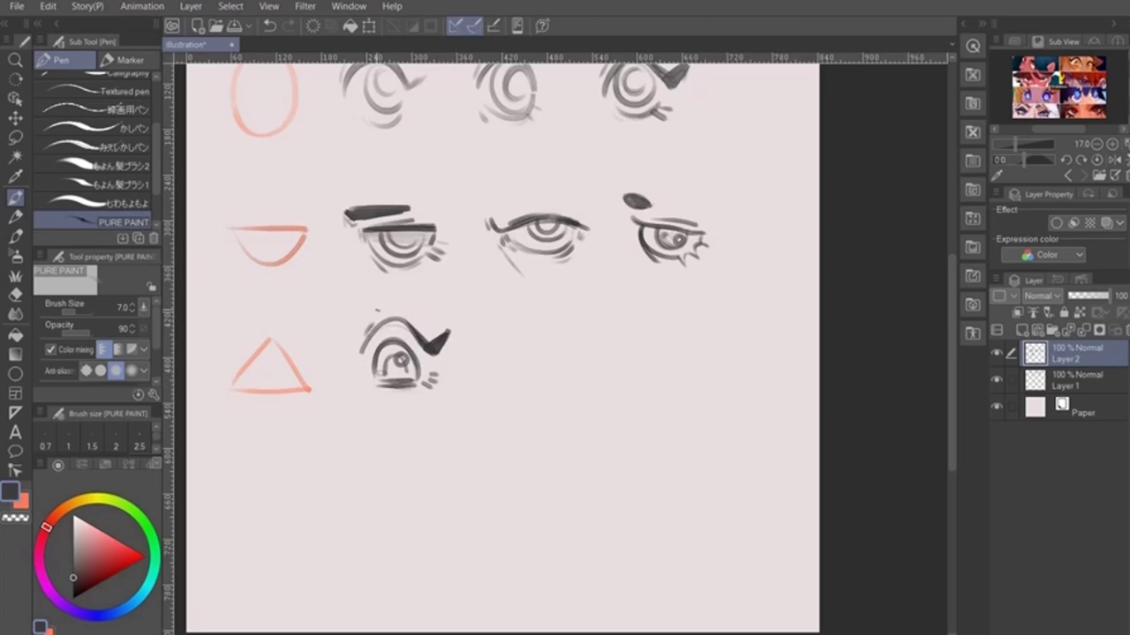
# Step: Add an arched eyebrow above the first triangle-based eye and shift the whole eye slightly down and outward
pyautogui.moveTo(358, 304)
pyautogui.mouseDown()
pyautogui.moveTo(397, 289)
pyautogui.moveTo(416, 307)
pyautogui.moveTo(374, 292)
pyautogui.moveTo(397, 289)
pyautogui.moveTo(417, 308)
pyautogui.moveTo(350, 306)
pyautogui.mouseUp()
pyautogui.click(16, 138)
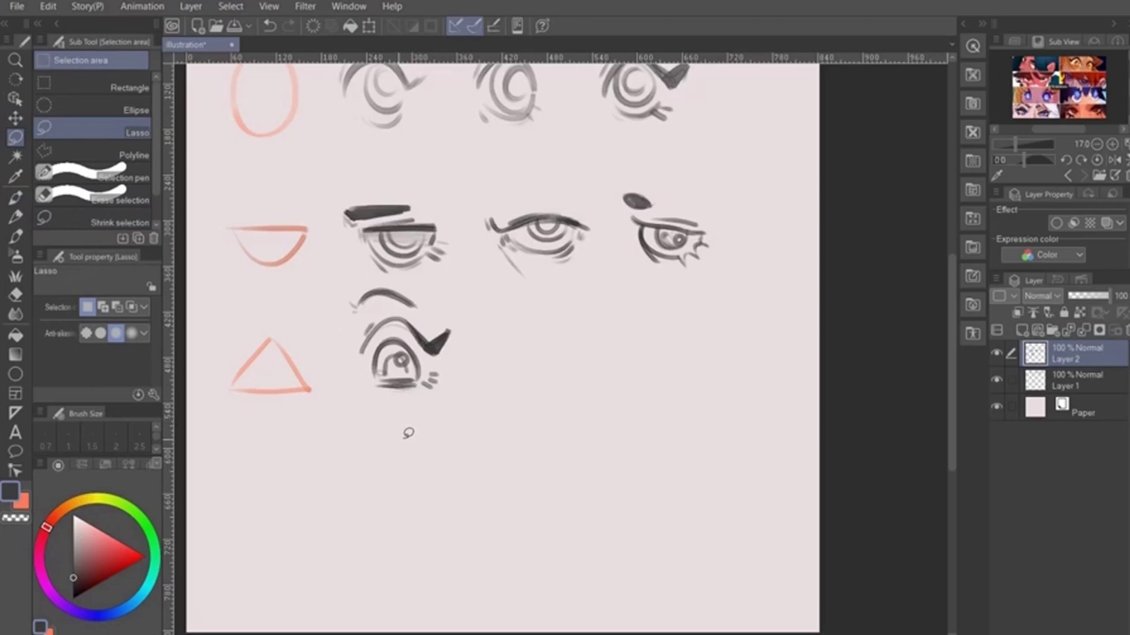
pyautogui.moveTo(389, 440)
pyautogui.mouseDown()
pyautogui.moveTo(323, 315)
pyautogui.moveTo(358, 281)
pyautogui.moveTo(428, 283)
pyautogui.moveTo(494, 335)
pyautogui.moveTo(507, 371)
pyautogui.moveTo(468, 434)
pyautogui.mouseUp()
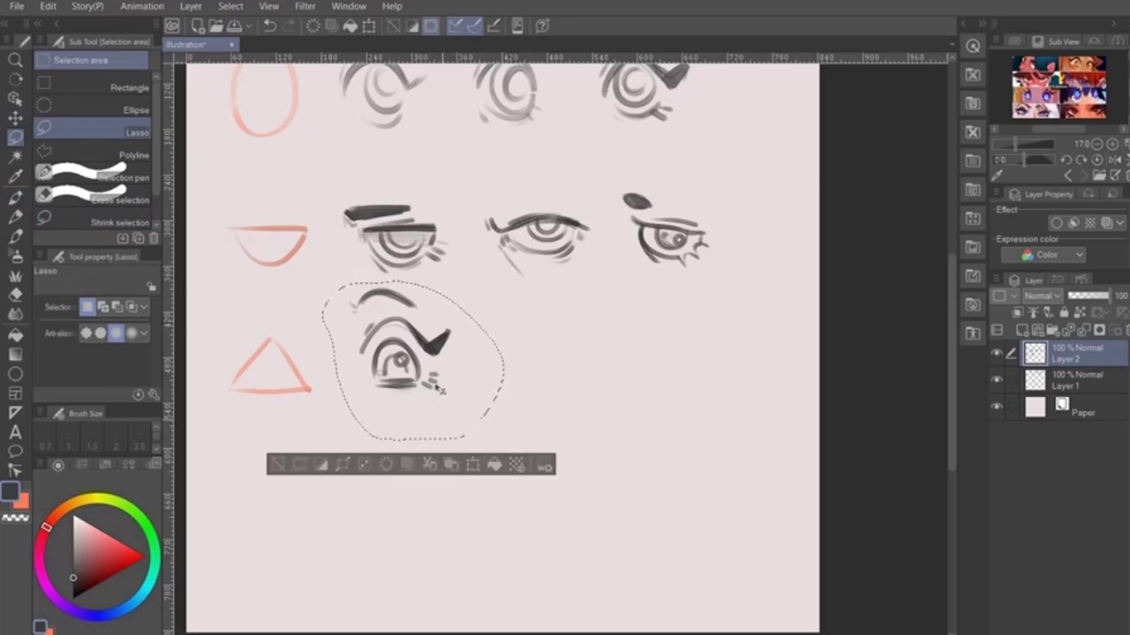
pyautogui.moveTo(425, 371)
pyautogui.mouseDown()
pyautogui.moveTo(429, 385)
pyautogui.moveTo(428, 371)
pyautogui.mouseUp()
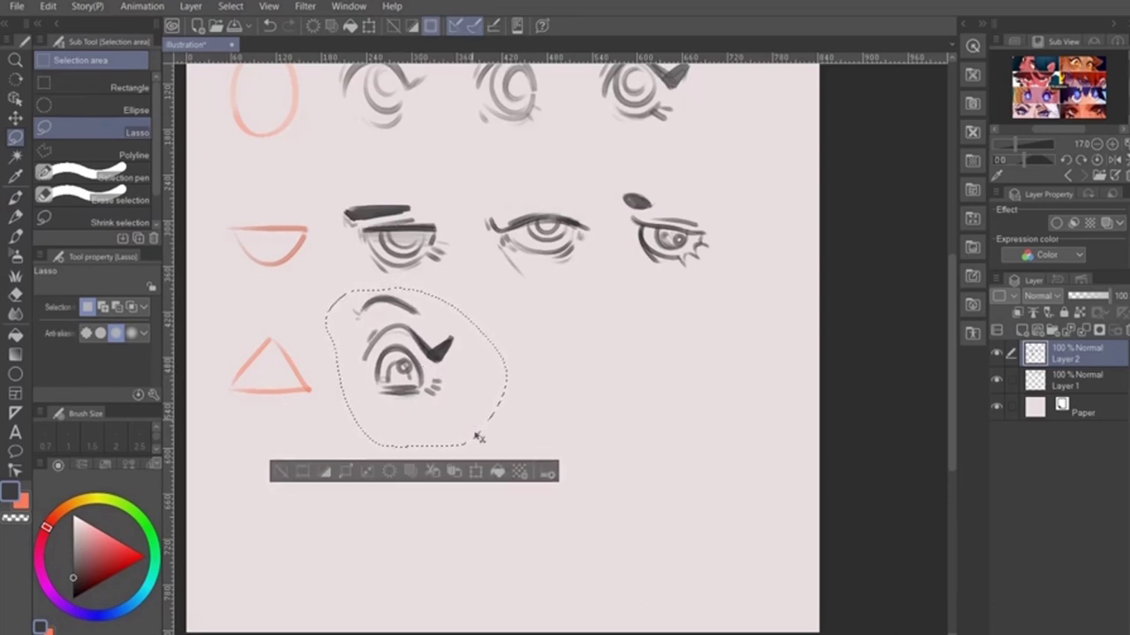
pyautogui.hotkey('ctrl', 'd')
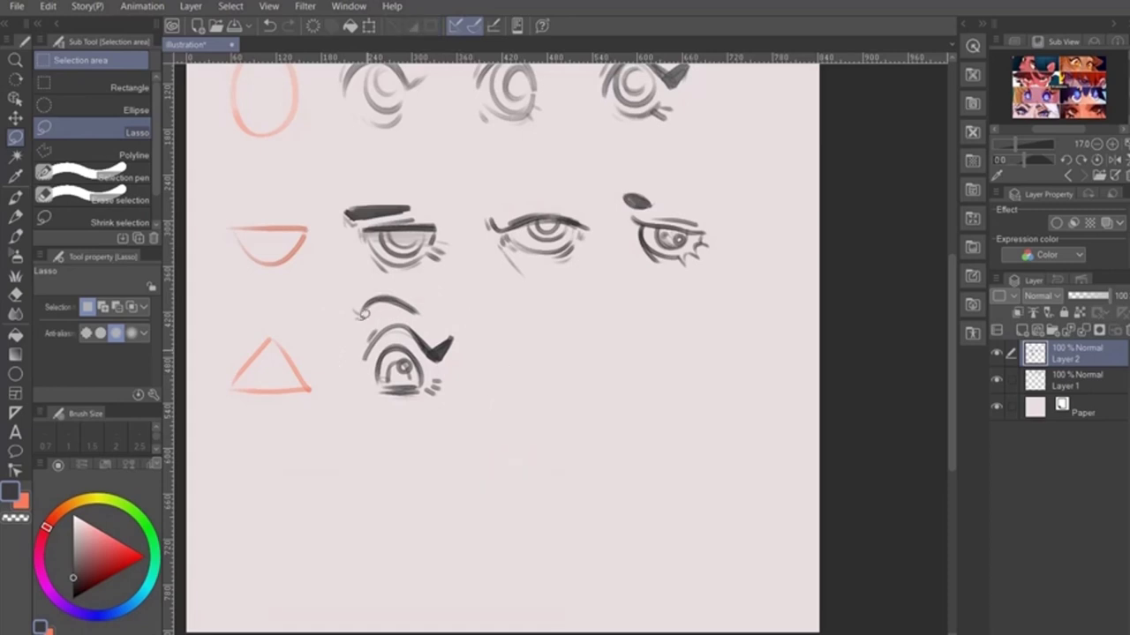
# Step: Sketch a second triangle-based eye at brush size 8 with a sloping upper lid, flat lower lid, round iris and slit pupil
pyautogui.press('p')
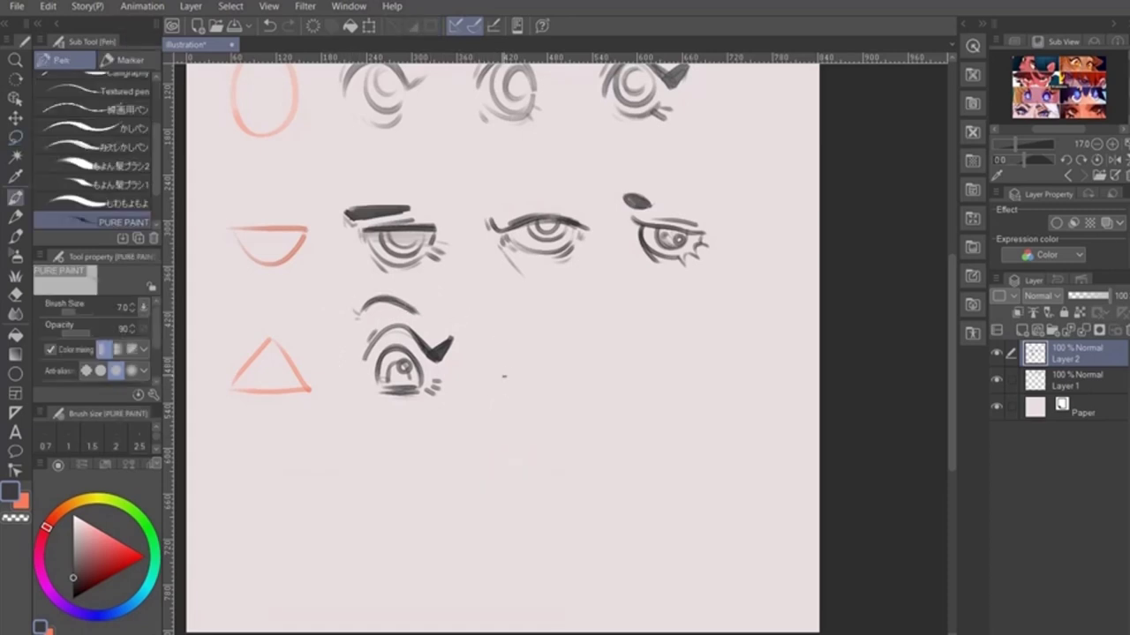
pyautogui.moveTo(622, 406)
pyautogui.mouseDown()
pyautogui.moveTo(603, 404)
pyautogui.moveTo(575, 491)
pyautogui.mouseUp()
pyautogui.press(']')
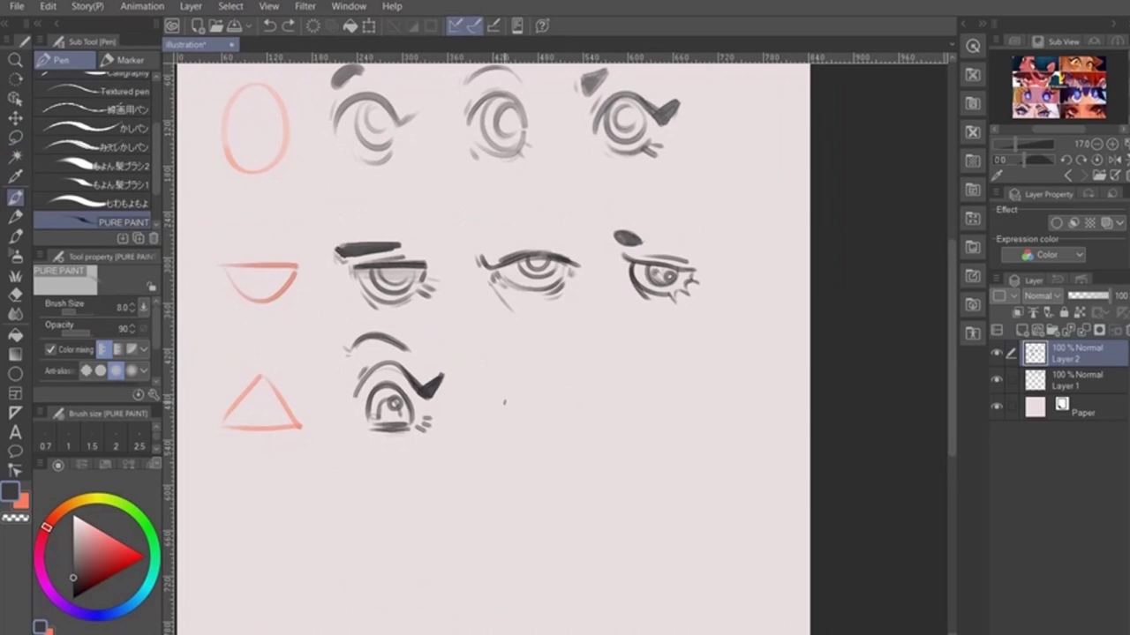
pyautogui.moveTo(505, 402)
pyautogui.mouseDown()
pyautogui.moveTo(567, 372)
pyautogui.moveTo(589, 381)
pyautogui.moveTo(582, 404)
pyautogui.moveTo(550, 416)
pyautogui.moveTo(572, 409)
pyautogui.moveTo(537, 379)
pyautogui.moveTo(547, 372)
pyautogui.moveTo(564, 394)
pyautogui.mouseUp()
pyautogui.hotkey('ctrl', 'z')
pyautogui.hotkey('ctrl', 'z')
pyautogui.moveTo(538, 392)
pyautogui.mouseDown()
pyautogui.moveTo(562, 399)
pyautogui.moveTo(552, 392)
pyautogui.mouseUp()
pyautogui.hotkey('ctrl', 'z')
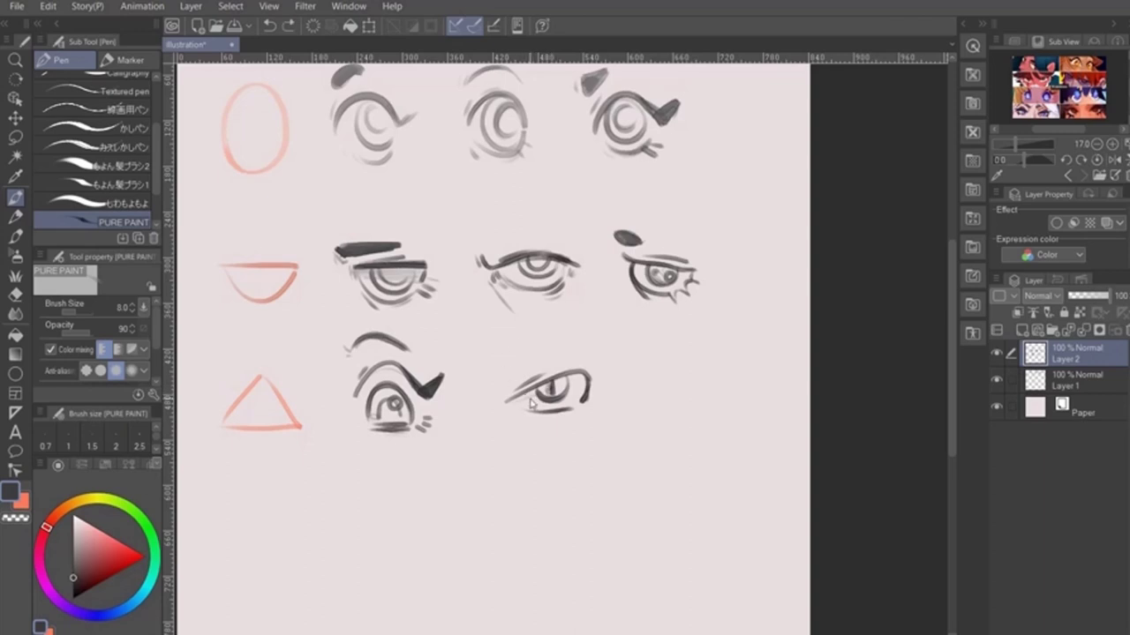
# Step: Add a thick slanted dark band over the second triangle-based eye, an outer corner lash and short marks under the lower lid
pyautogui.moveTo(590, 397); pyautogui.dragTo(582, 412)
pyautogui.moveTo(493, 394); pyautogui.dragTo(600, 360)
pyautogui.moveTo(495, 408)
pyautogui.mouseDown()
pyautogui.moveTo(530, 387)
pyautogui.moveTo(494, 408)
pyautogui.moveTo(541, 417)
pyautogui.mouseUp()
pyautogui.hotkey('ctrl', 'z')
pyautogui.hotkey('ctrl', 'z')
pyautogui.hotkey('ctrl', 'z')
pyautogui.hotkey('ctrl', 'z')
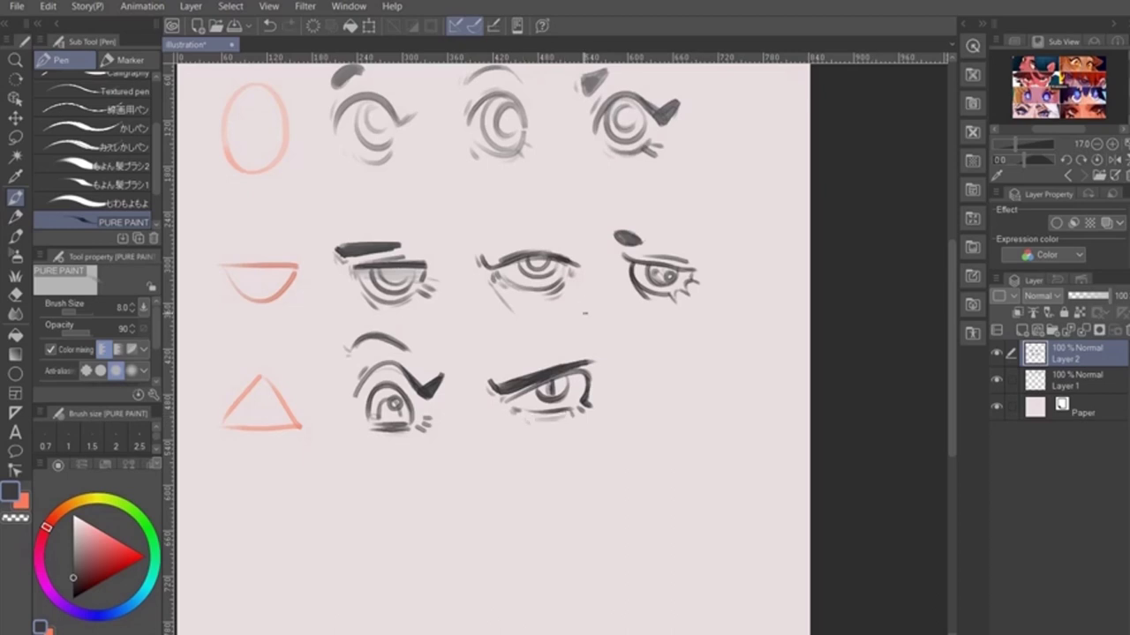
# Step: Extend the thick slanted lid past the outer corner and shade beneath it with a brush size of 17
pyautogui.moveTo(590, 362); pyautogui.dragTo(606, 365)
pyautogui.hotkey('ctrl', 'z')
pyautogui.moveTo(533, 385); pyautogui.dragTo(490, 402)
pyautogui.press(']')
pyautogui.press(']')
pyautogui.press(']')
pyautogui.press(']')
pyautogui.moveTo(558, 381); pyautogui.dragTo(577, 380)
pyautogui.moveTo(514, 400); pyautogui.dragTo(574, 380)
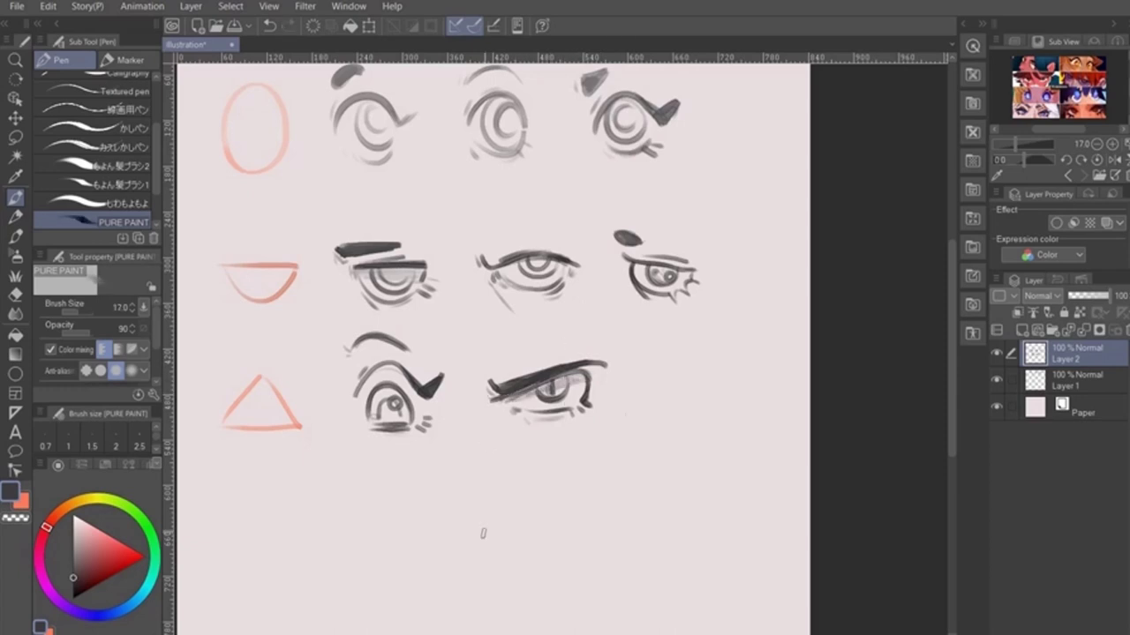
# Step: Reduce the brush size to 7 and darken the iris of the second triangle-based eye
pyautogui.press(']')
pyautogui.press('[')
pyautogui.press('[')
pyautogui.press('[')
pyautogui.press('[')
pyautogui.hotkey('ctrl', 'z')
pyautogui.moveTo(567, 381); pyautogui.dragTo(562, 396)
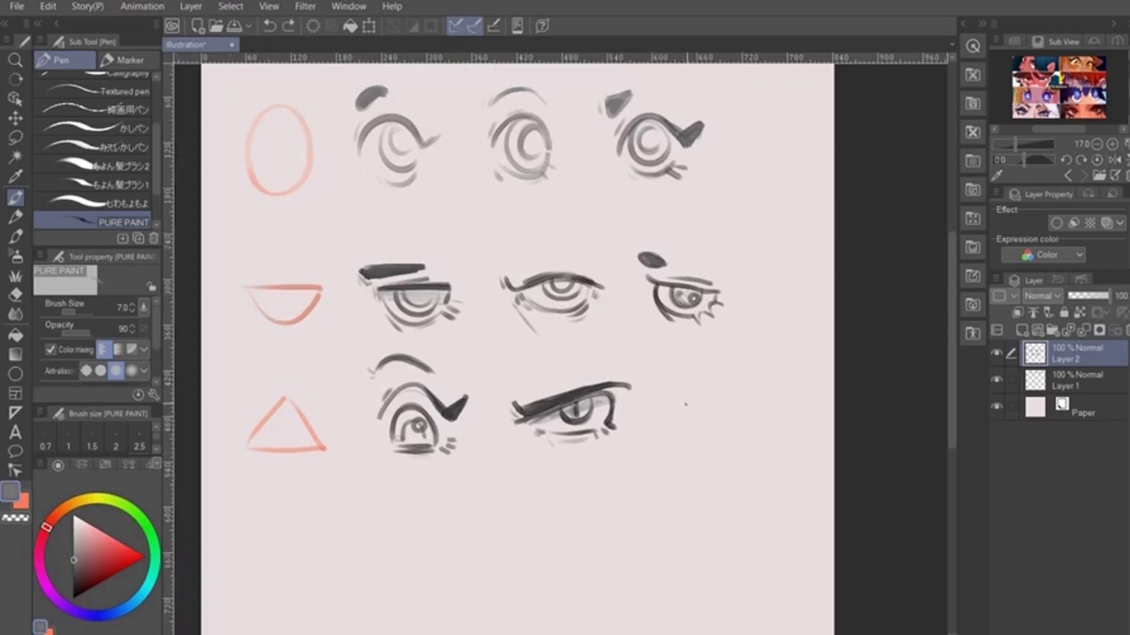
# Step: Outline a third triangle-based eye in grey with a steep upper lid, pointed outer wing, curved iris and short lower lid
pyautogui.moveTo(668, 414)
pyautogui.mouseDown()
pyautogui.moveTo(726, 384)
pyautogui.moveTo(669, 412)
pyautogui.moveTo(755, 388)
pyautogui.mouseUp()
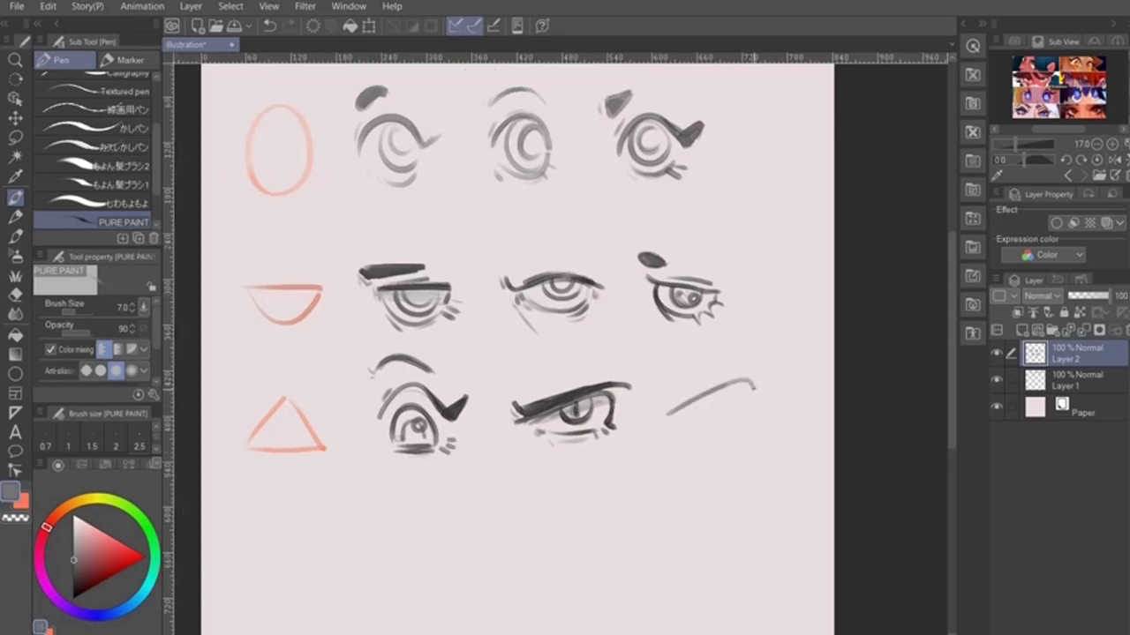
pyautogui.moveTo(693, 423)
pyautogui.mouseDown()
pyautogui.moveTo(732, 424)
pyautogui.moveTo(766, 373)
pyautogui.mouseUp()
pyautogui.hotkey('ctrl', 'z')
pyautogui.moveTo(701, 403)
pyautogui.mouseDown()
pyautogui.moveTo(724, 413)
pyautogui.moveTo(733, 397)
pyautogui.mouseUp()
pyautogui.hotkey('ctrl', 'z')
pyautogui.hotkey('ctrl', 'z')
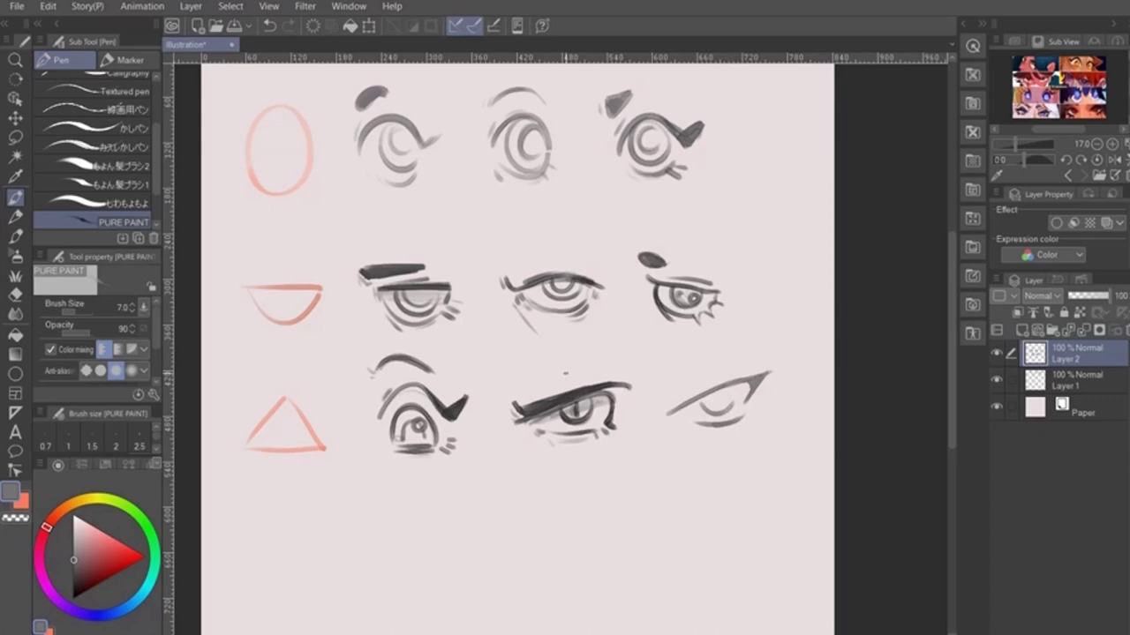
# Step: Give the third triangle-based eye a pupil, a thicker inner lid line, small outer lashes and a thick slanted eyebrow
pyautogui.press('x')
pyautogui.keyDown('alt'); pyautogui.click(547, 402); pyautogui.keyUp('alt')
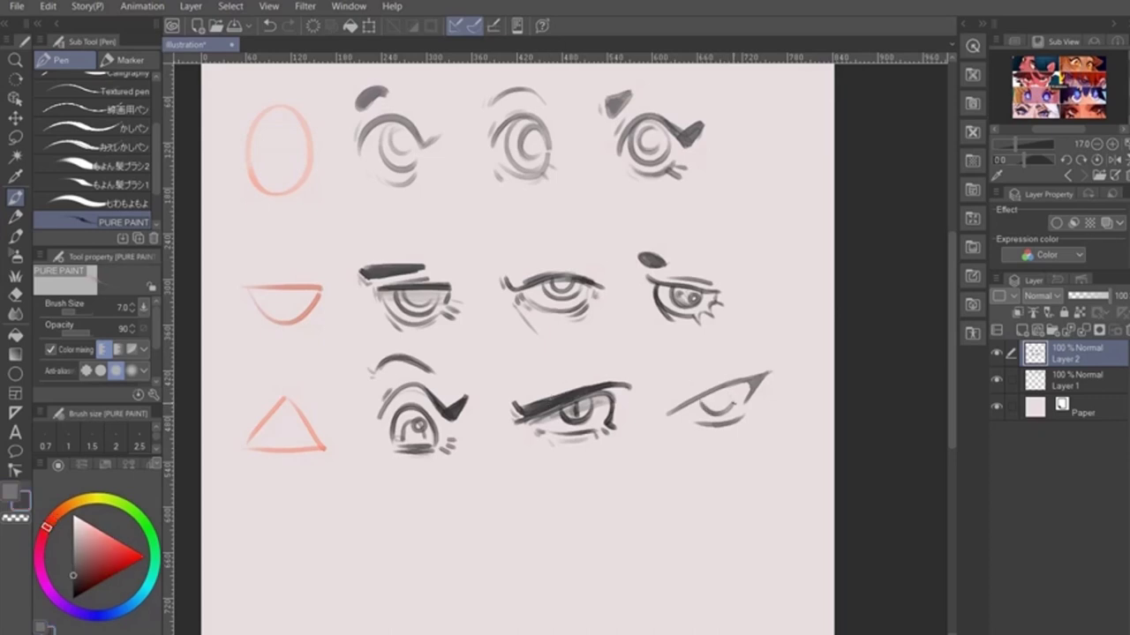
pyautogui.moveTo(714, 399); pyautogui.dragTo(750, 379)
pyautogui.press('x')
pyautogui.moveTo(676, 405); pyautogui.dragTo(707, 390)
pyautogui.moveTo(730, 429); pyautogui.dragTo(743, 425)
pyautogui.press('x')
pyautogui.moveTo(661, 395); pyautogui.dragTo(696, 372)
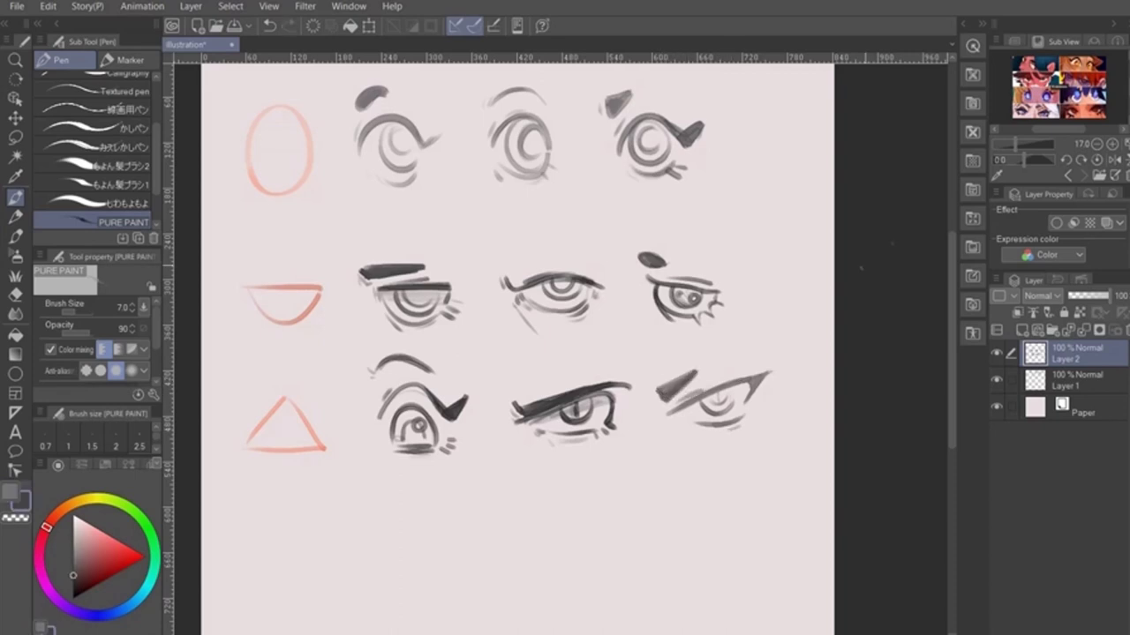
pyautogui.moveTo(708, 432); pyautogui.dragTo(803, 388)
# Step: Select the three triangle-based eyes together and rotate them slightly clockwise
pyautogui.moveTo(838, 310); pyautogui.dragTo(744, 315)
pyautogui.press('m')
pyautogui.moveTo(333, 466)
pyautogui.mouseDown()
pyautogui.moveTo(304, 379)
pyautogui.moveTo(366, 311)
pyautogui.moveTo(507, 330)
pyautogui.moveTo(652, 324)
pyautogui.moveTo(770, 361)
pyautogui.moveTo(380, 485)
pyautogui.mouseUp()
pyautogui.hotkey('ctrl', 't')
pyautogui.moveTo(773, 491); pyautogui.dragTo(770, 507)
pyautogui.moveTo(792, 281); pyautogui.dragTo(799, 287)
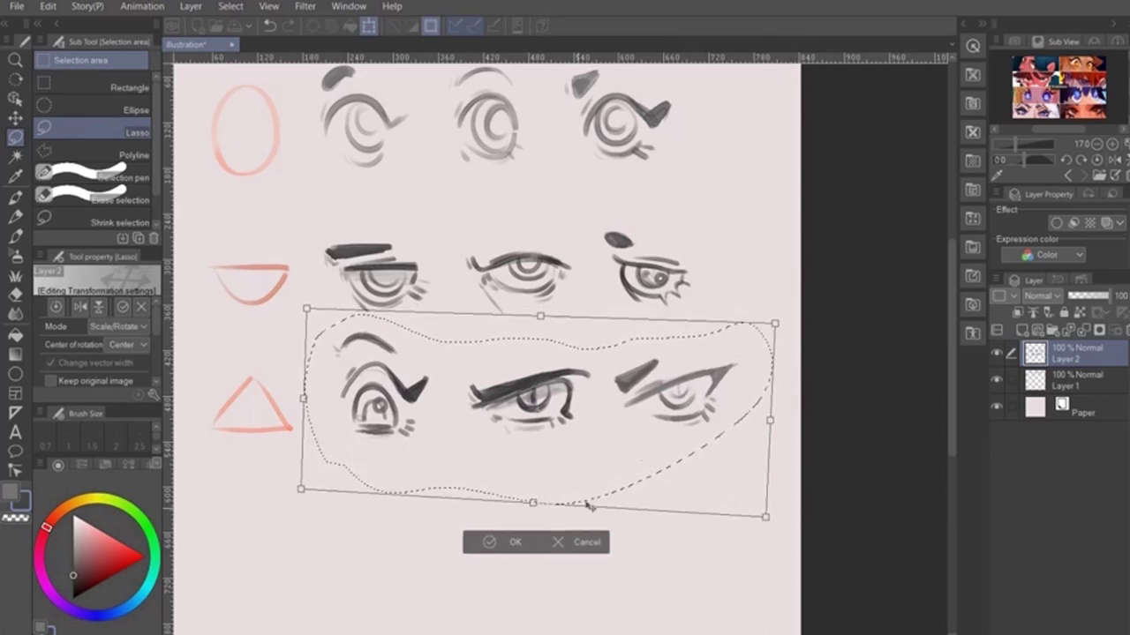
pyautogui.click(515, 542)
pyautogui.hotkey('ctrl', 'd')
# Step: Select the whole triangle row, including its base shape, and move it down away from the half-circle row
pyautogui.moveTo(578, 457); pyautogui.dragTo(646, 436)
pyautogui.moveTo(323, 497)
pyautogui.mouseDown()
pyautogui.moveTo(280, 338)
pyautogui.moveTo(598, 318)
pyautogui.moveTo(404, 508)
pyautogui.moveTo(366, 507)
pyautogui.mouseUp()
pyautogui.moveTo(759, 375); pyautogui.dragTo(760, 416)
pyautogui.hotkey('ctrl', 'd')
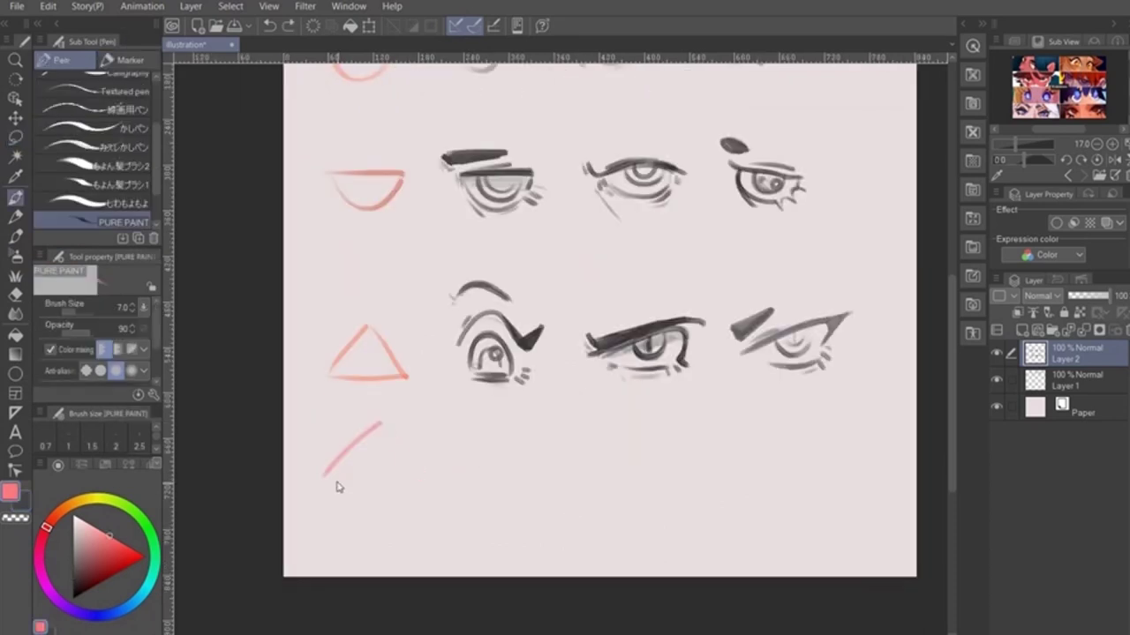
# Step: Draw a pink diamond below the triangle as the fourth base shape and outline a grey eye's pointed lids beside it
pyautogui.hotkey('ctrl', 'z')
pyautogui.moveTo(327, 476)
pyautogui.mouseDown()
pyautogui.moveTo(368, 435)
pyautogui.moveTo(402, 479)
pyautogui.moveTo(501, 438)
pyautogui.moveTo(553, 457)
pyautogui.mouseUp()
pyautogui.press('c')
pyautogui.hotkey('ctrl', 'z')
pyautogui.moveTo(494, 489); pyautogui.dragTo(550, 463)
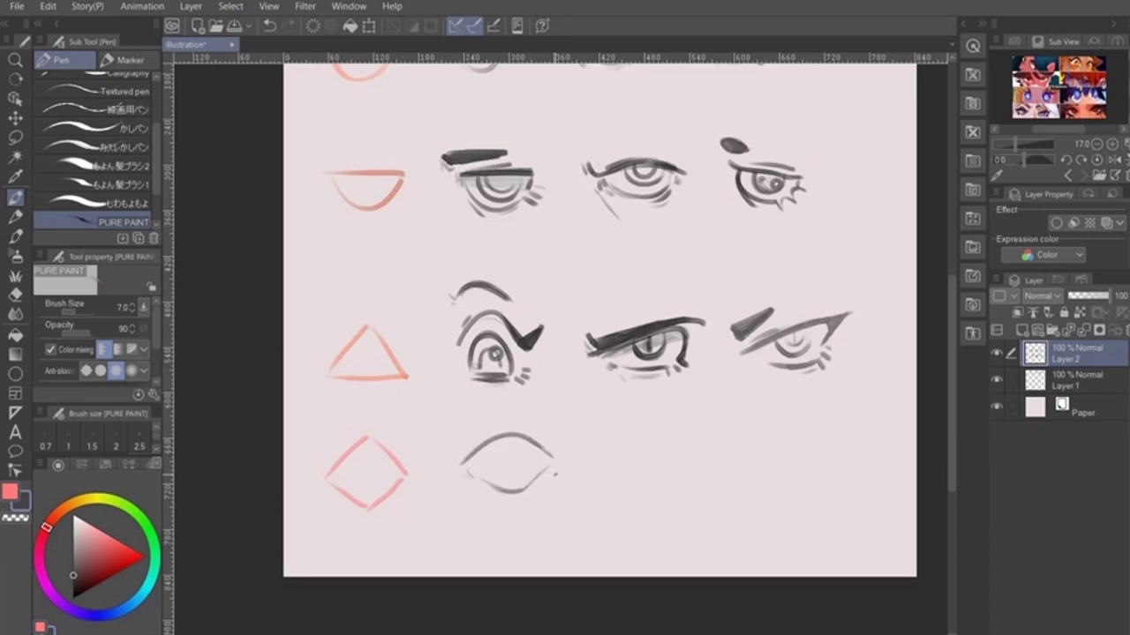
# Step: Fill the first diamond-based eye with an iris and pupil, then add a lid crease, outer lashes and a long thin eyebrow
pyautogui.moveTo(464, 453)
pyautogui.mouseDown()
pyautogui.moveTo(499, 429)
pyautogui.moveTo(527, 488)
pyautogui.moveTo(536, 486)
pyautogui.mouseUp()
pyautogui.hotkey('ctrl', 'z')
pyautogui.hotkey('ctrl', 'z')
pyautogui.hotkey('ctrl', 'z')
pyautogui.moveTo(541, 454); pyautogui.dragTo(561, 447)
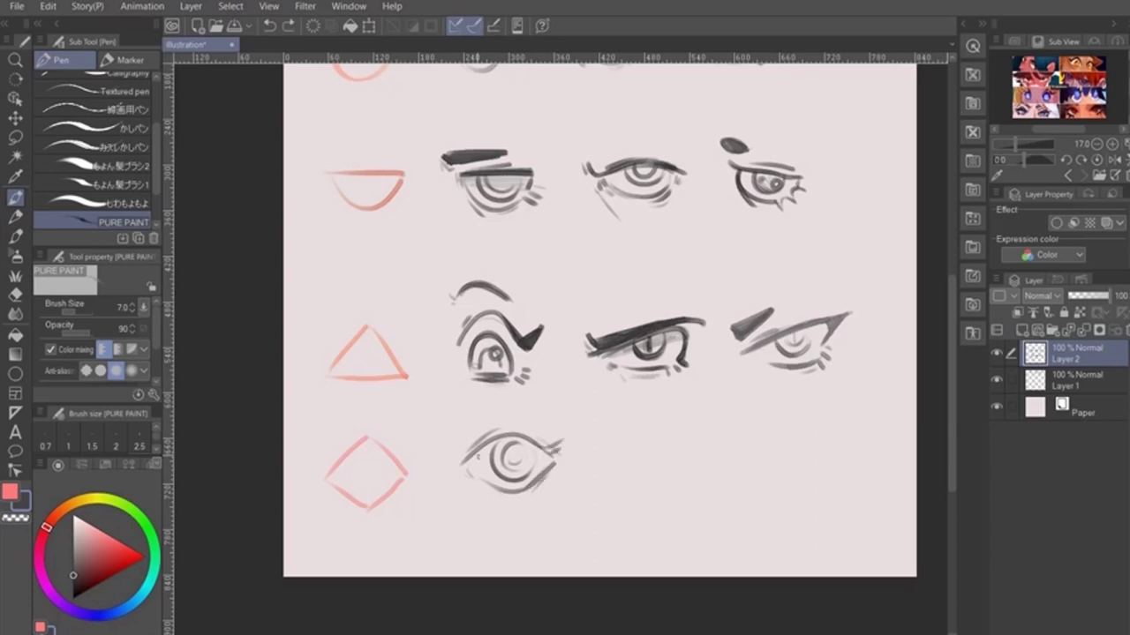
pyautogui.moveTo(477, 455); pyautogui.dragTo(473, 470)
pyautogui.hotkey('ctrl', 'z')
pyautogui.moveTo(516, 499); pyautogui.dragTo(492, 494)
pyautogui.moveTo(442, 424); pyautogui.dragTo(544, 420)
# Step: Scale the first diamond-based eye down slightly and shift it into line with the diamond
pyautogui.moveTo(626, 441)
pyautogui.mouseDown()
pyautogui.moveTo(487, 524)
pyautogui.moveTo(517, 341)
pyautogui.mouseUp()
pyautogui.press('m')
pyautogui.moveTo(413, 447)
pyautogui.mouseDown()
pyautogui.moveTo(327, 366)
pyautogui.moveTo(415, 447)
pyautogui.mouseUp()
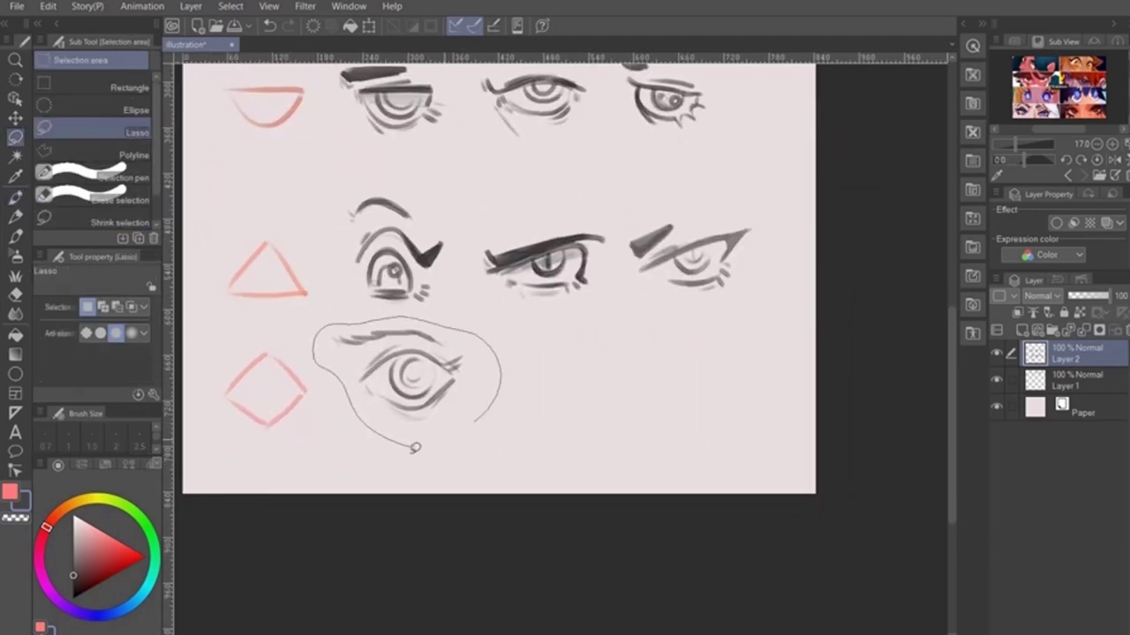
pyautogui.hotkey('ctrl', 't')
pyautogui.moveTo(500, 316); pyautogui.dragTo(487, 326)
pyautogui.moveTo(423, 389); pyautogui.dragTo(431, 397)
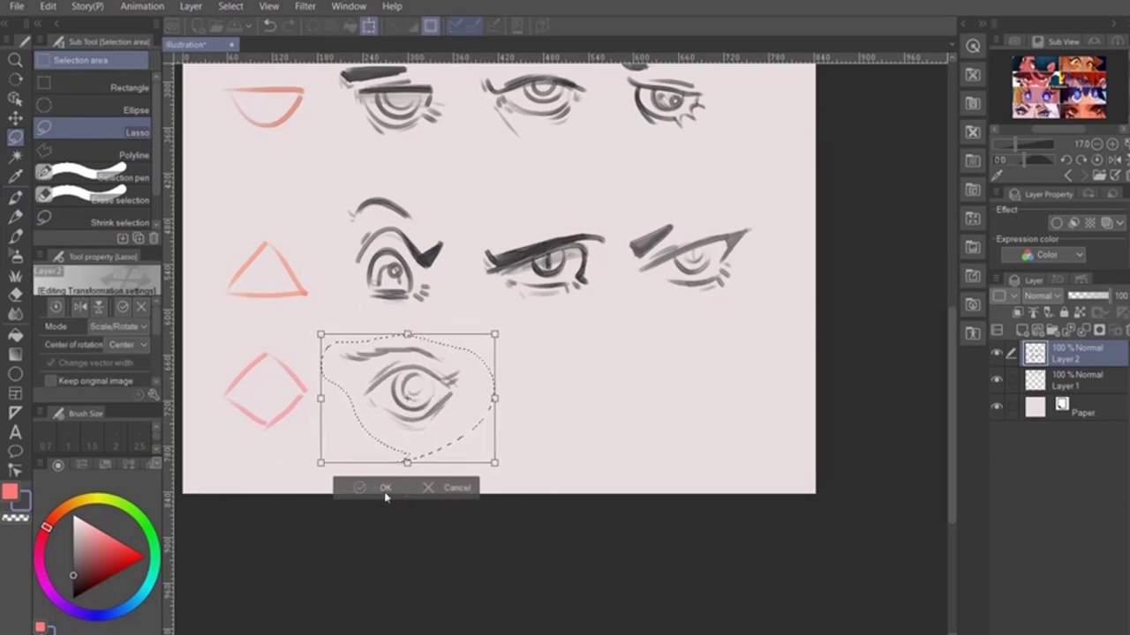
pyautogui.click(386, 492)
pyautogui.hotkey('ctrl', 'd')
# Step: Sketch a second diamond-based eye with a shaded heavy upper eyelid, curved lower lid, partly covered iris and outer lashes
pyautogui.press('p')
pyautogui.moveTo(560, 393)
pyautogui.mouseDown()
pyautogui.moveTo(553, 521)
pyautogui.moveTo(607, 587)
pyautogui.moveTo(607, 543)
pyautogui.mouseUp()
pyautogui.moveTo(558, 539); pyautogui.dragTo(632, 535)
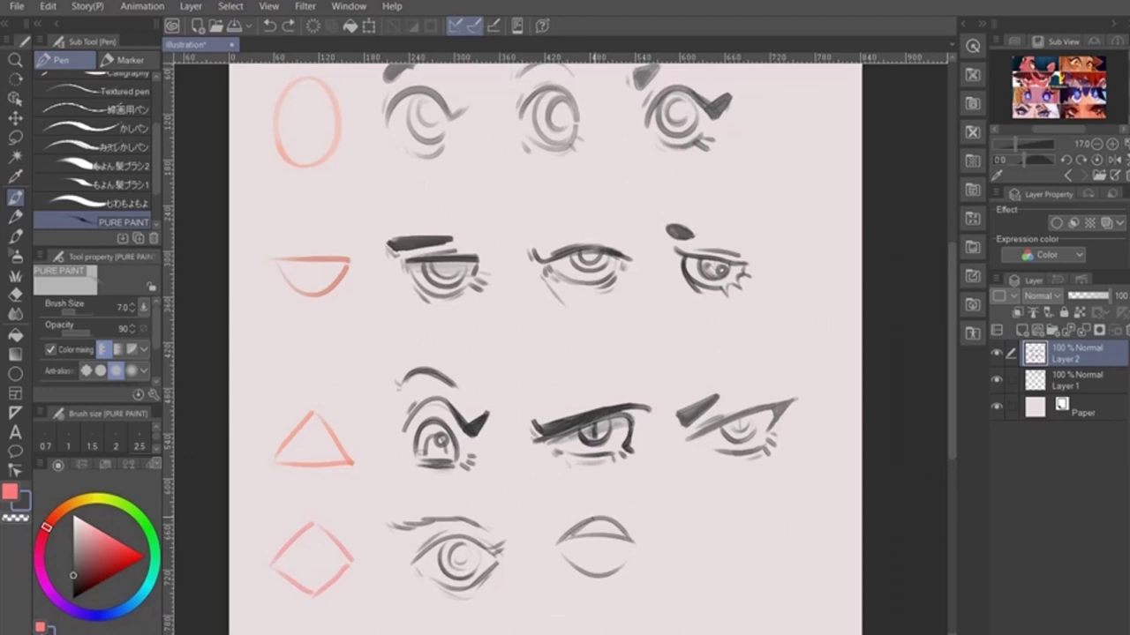
pyautogui.press(']')
pyautogui.press(']')
pyautogui.moveTo(564, 540)
pyautogui.mouseDown()
pyautogui.moveTo(589, 530)
pyautogui.moveTo(627, 540)
pyautogui.moveTo(617, 512)
pyautogui.moveTo(595, 508)
pyautogui.moveTo(606, 529)
pyautogui.moveTo(622, 516)
pyautogui.mouseUp()
pyautogui.press('[')
pyautogui.press('[')
pyautogui.hotkey('ctrl', 'z')
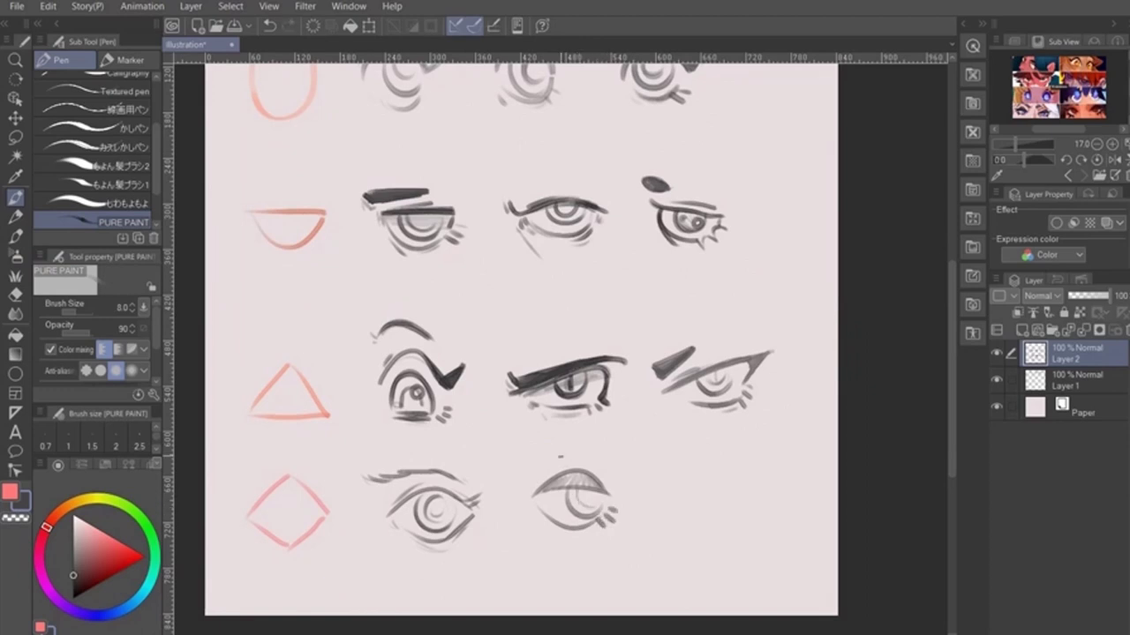
# Step: Draw the inner corner lines of the second diamond-based eye and add a thick broken eyebrow above it
pyautogui.moveTo(540, 482)
pyautogui.mouseDown()
pyautogui.moveTo(527, 496)
pyautogui.moveTo(545, 524)
pyautogui.mouseUp()
pyautogui.hotkey('ctrl', 'z')
pyautogui.moveTo(668, 412); pyautogui.dragTo(706, 348)
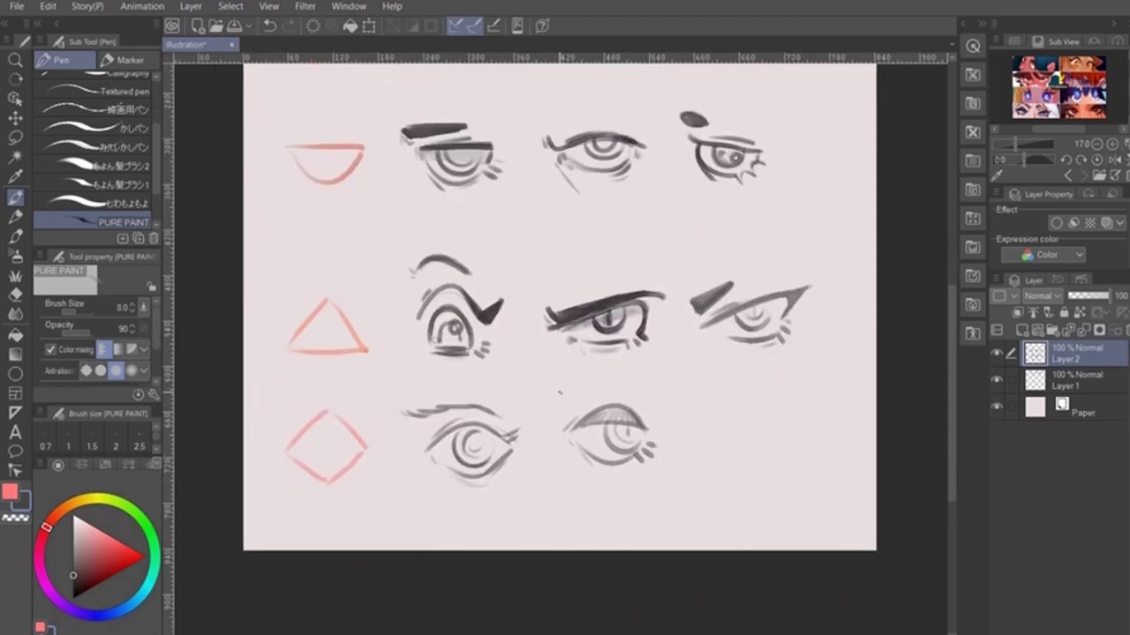
pyautogui.moveTo(563, 389); pyautogui.dragTo(568, 402)
pyautogui.moveTo(567, 402)
pyautogui.mouseDown()
pyautogui.moveTo(562, 393)
pyautogui.moveTo(601, 385)
pyautogui.moveTo(653, 399)
pyautogui.mouseUp()
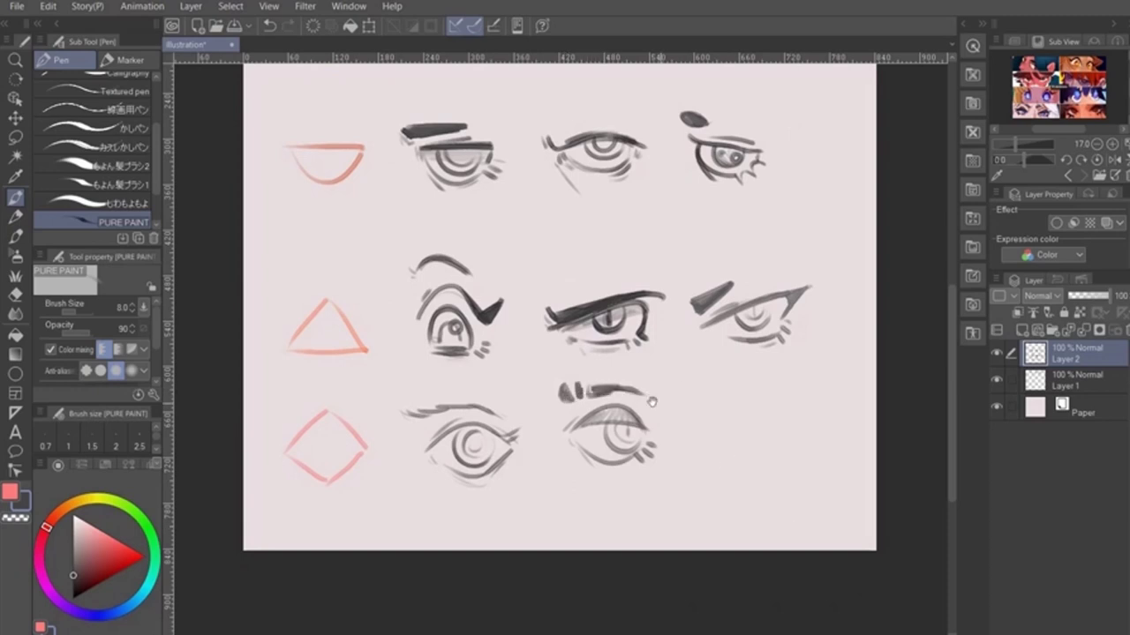
# Step: Select the second diamond-based eye with its eyebrow and move it slightly down and outward within its row
pyautogui.moveTo(691, 411); pyautogui.dragTo(638, 496)
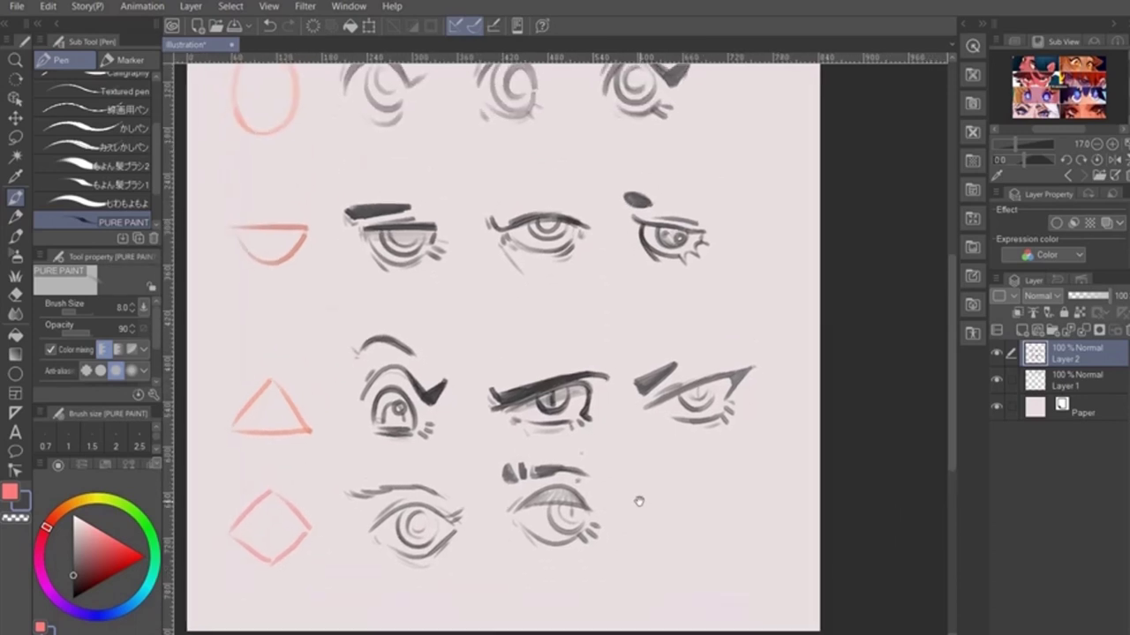
pyautogui.moveTo(706, 288); pyautogui.dragTo(653, 308)
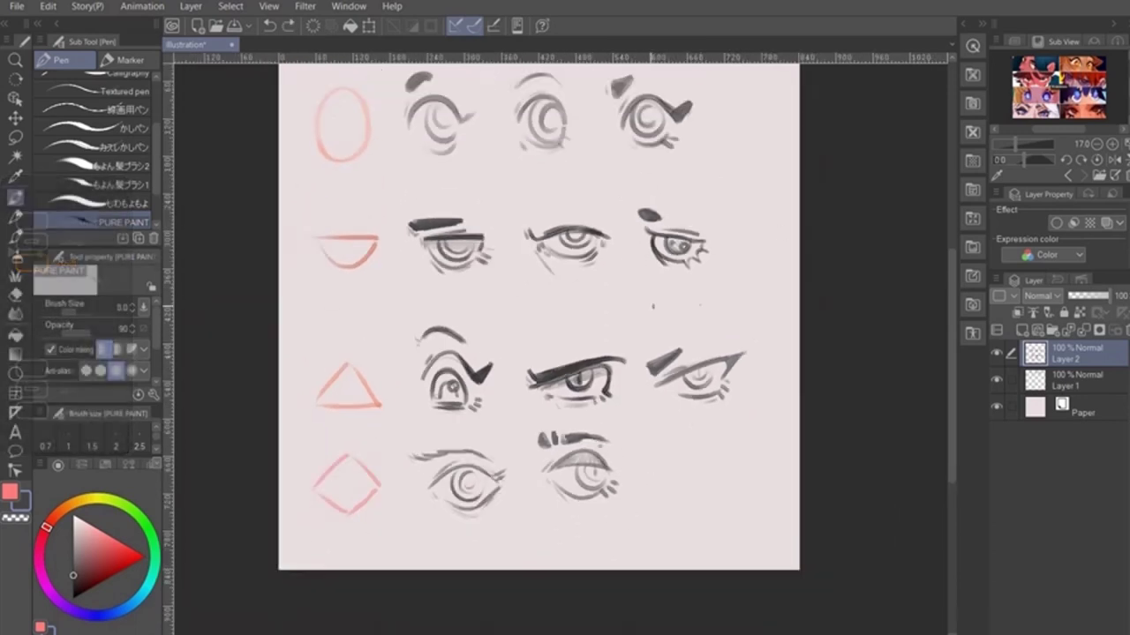
pyautogui.moveTo(647, 446)
pyautogui.mouseDown()
pyautogui.moveTo(583, 491)
pyautogui.moveTo(571, 456)
pyautogui.mouseUp()
pyautogui.click(14, 138)
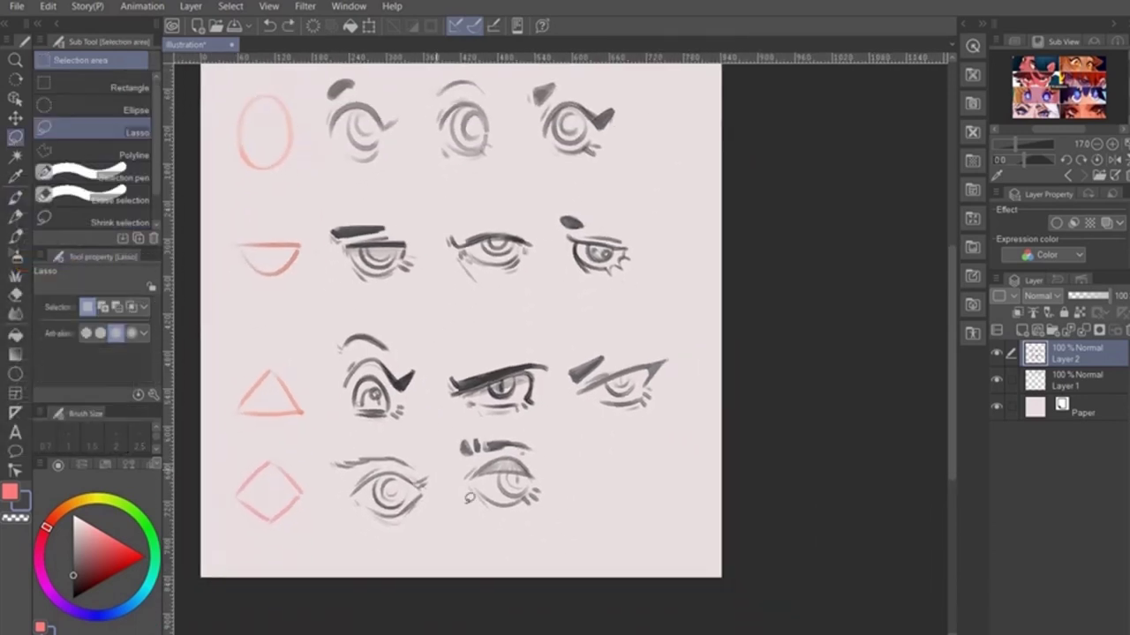
pyautogui.moveTo(484, 526)
pyautogui.mouseDown()
pyautogui.moveTo(444, 472)
pyautogui.moveTo(484, 421)
pyautogui.moveTo(564, 531)
pyautogui.moveTo(499, 539)
pyautogui.mouseUp()
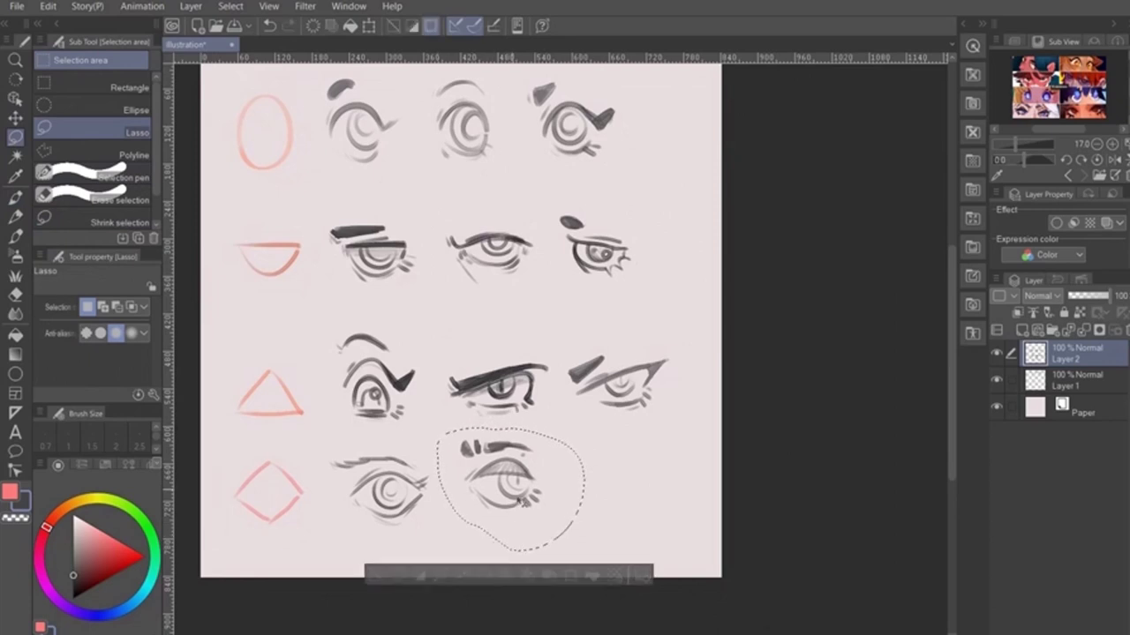
pyautogui.moveTo(516, 483); pyautogui.dragTo(525, 494)
pyautogui.hotkey('ctrl', 'd')
pyautogui.moveTo(608, 242); pyautogui.dragTo(630, 300)
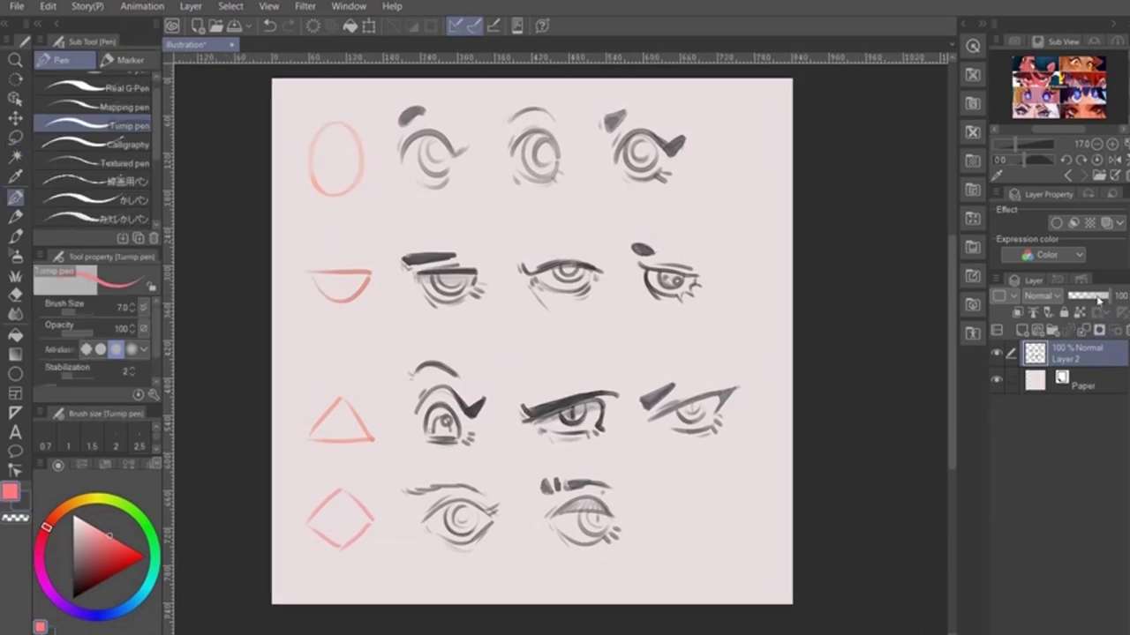
# Step: Lower the sketch layer's opacity to 42% and add a new layer above it
pyautogui.click(1097, 300)
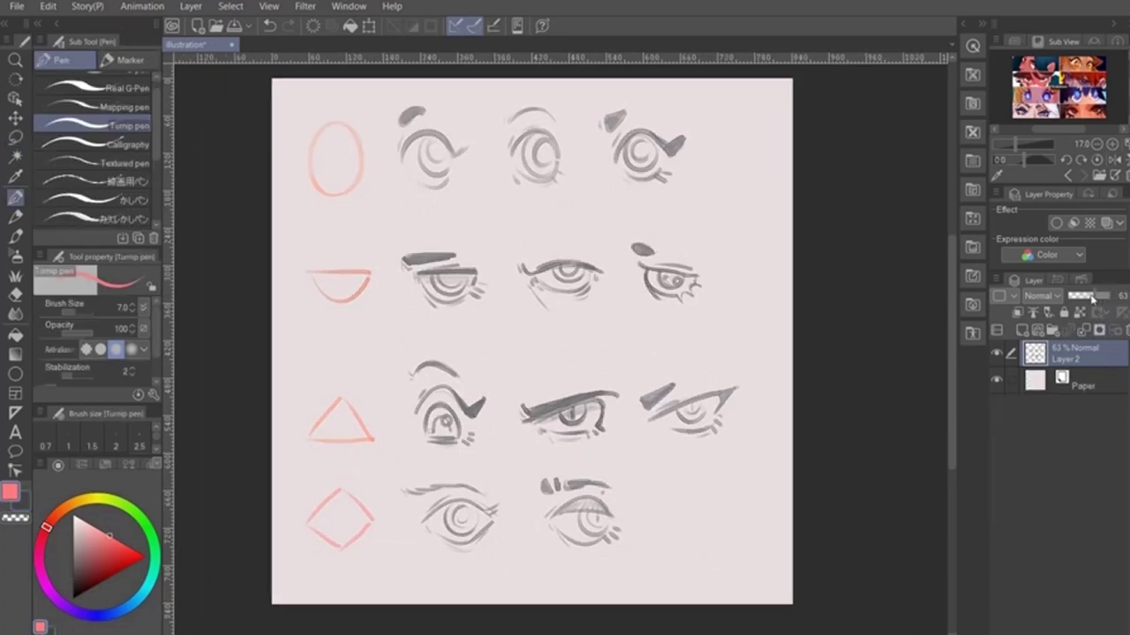
pyautogui.moveTo(1092, 300); pyautogui.dragTo(1085, 300)
pyautogui.click(1029, 330)
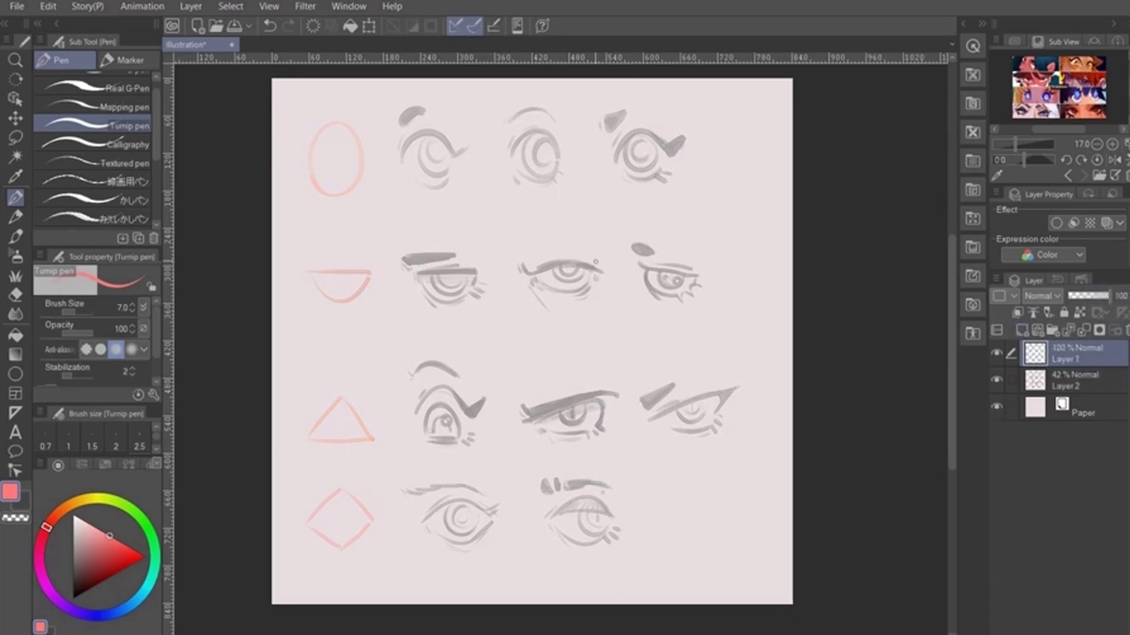
# Step: Trace the half-circle base shape in salmon red over each of the three eyes in the second row
pyautogui.moveTo(532, 277); pyautogui.dragTo(588, 273)
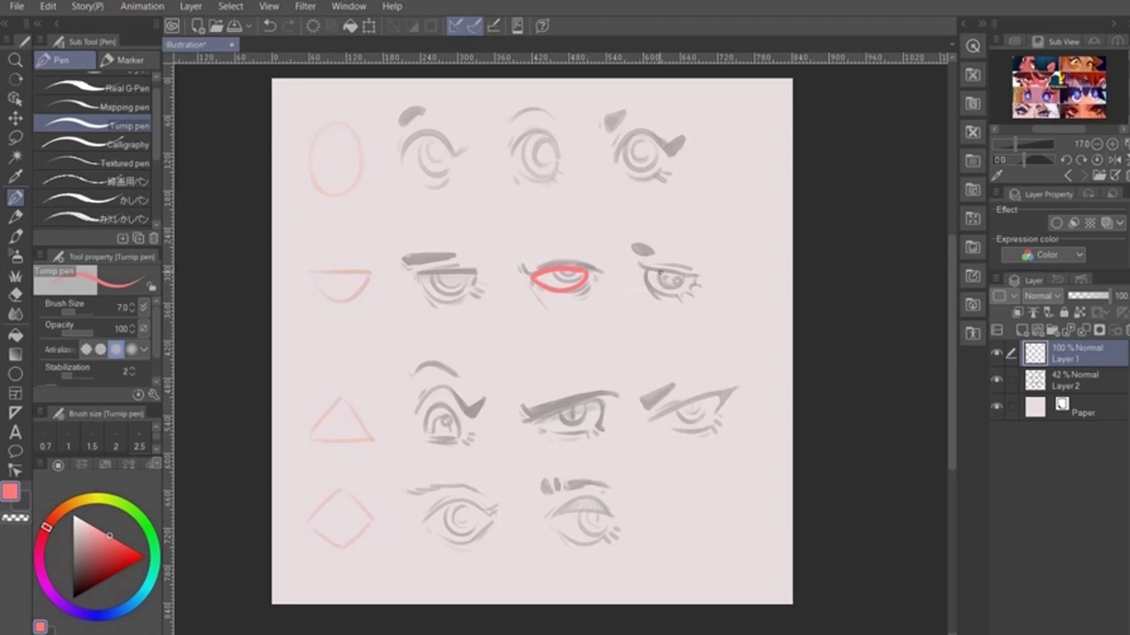
pyautogui.moveTo(639, 269); pyautogui.dragTo(693, 281)
pyautogui.moveTo(422, 276); pyautogui.dragTo(482, 274)
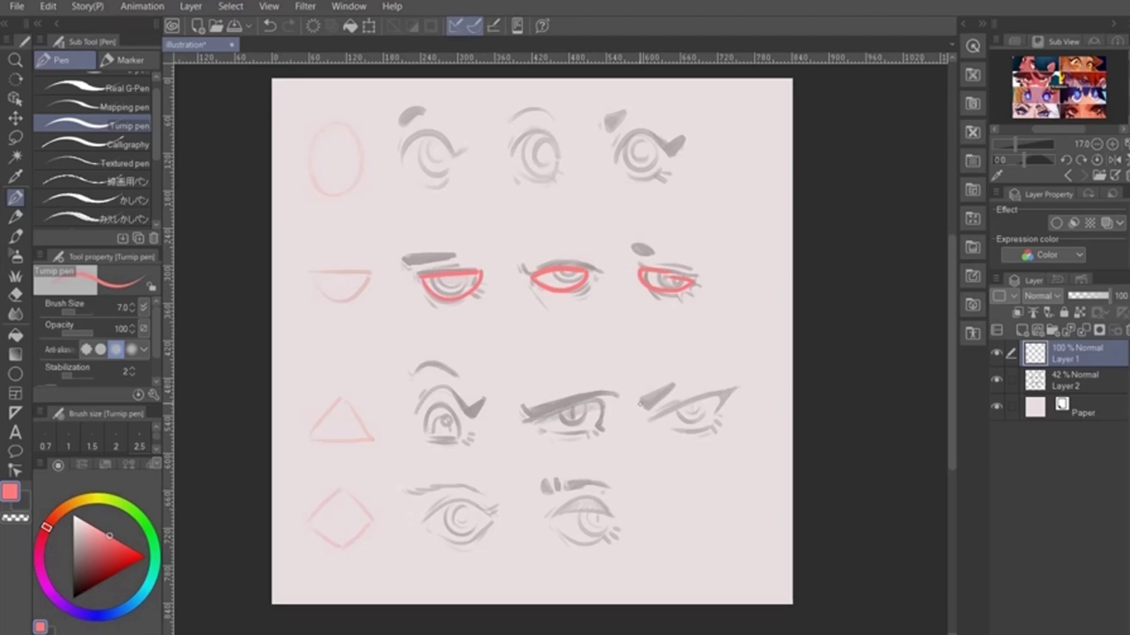
# Step: Trace slanted triangles in salmon red over the second and third eyes of the triangle row
pyautogui.moveTo(524, 411)
pyautogui.mouseDown()
pyautogui.moveTo(610, 391)
pyautogui.moveTo(603, 429)
pyautogui.mouseUp()
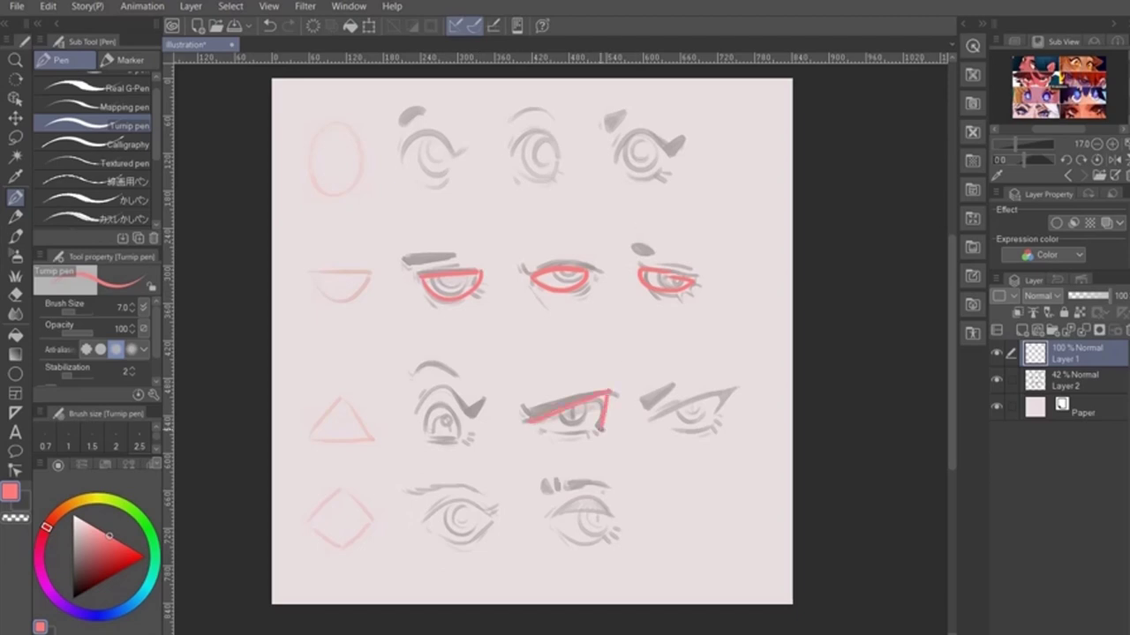
pyautogui.moveTo(527, 418)
pyautogui.mouseDown()
pyautogui.moveTo(596, 429)
pyautogui.moveTo(730, 389)
pyautogui.moveTo(722, 424)
pyautogui.mouseUp()
pyautogui.moveTo(653, 424); pyautogui.dragTo(720, 425)
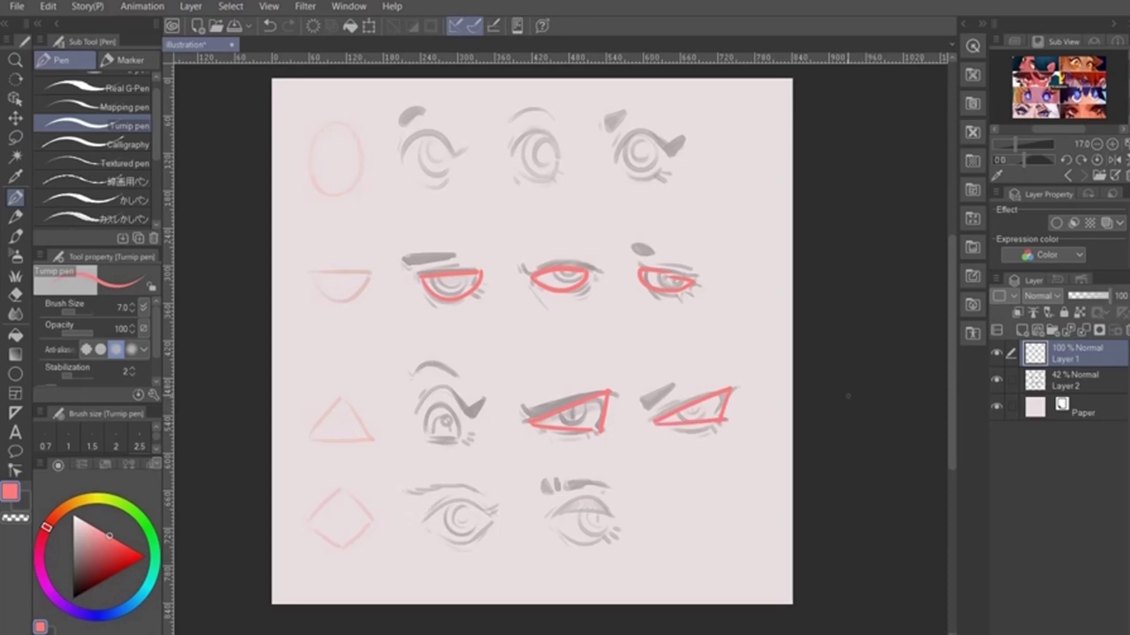
# Step: Trace the triangle base shape in salmon red over the first eye of the triangle row, starting with its lower edge
pyautogui.press('shift')
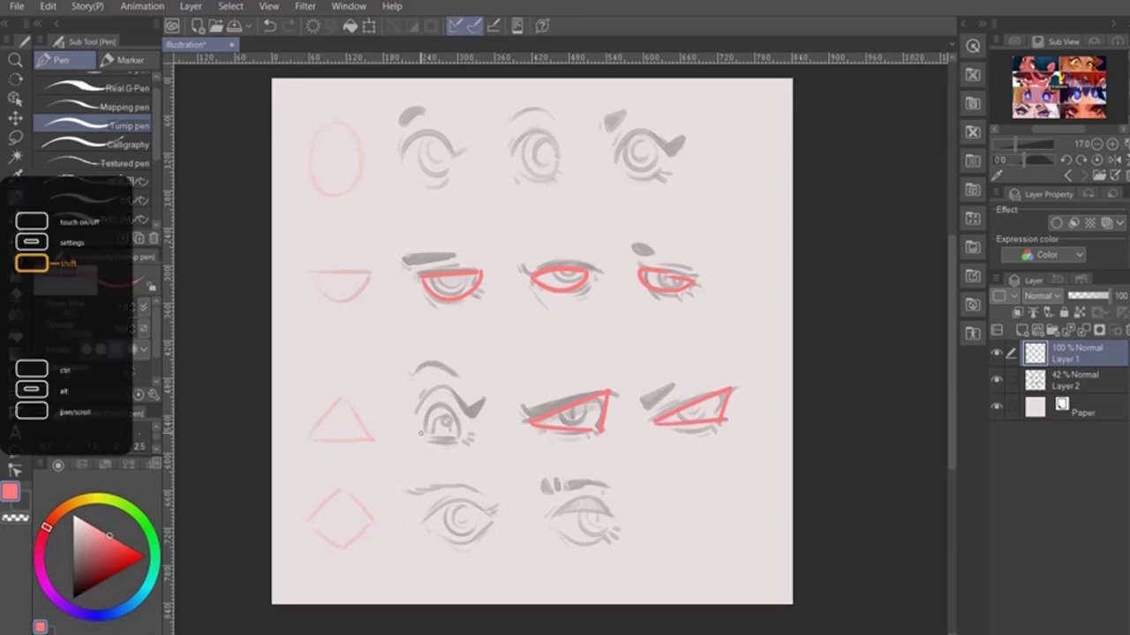
pyautogui.moveTo(420, 441)
pyautogui.mouseDown()
pyautogui.moveTo(441, 383)
pyautogui.moveTo(460, 439)
pyautogui.mouseUp()
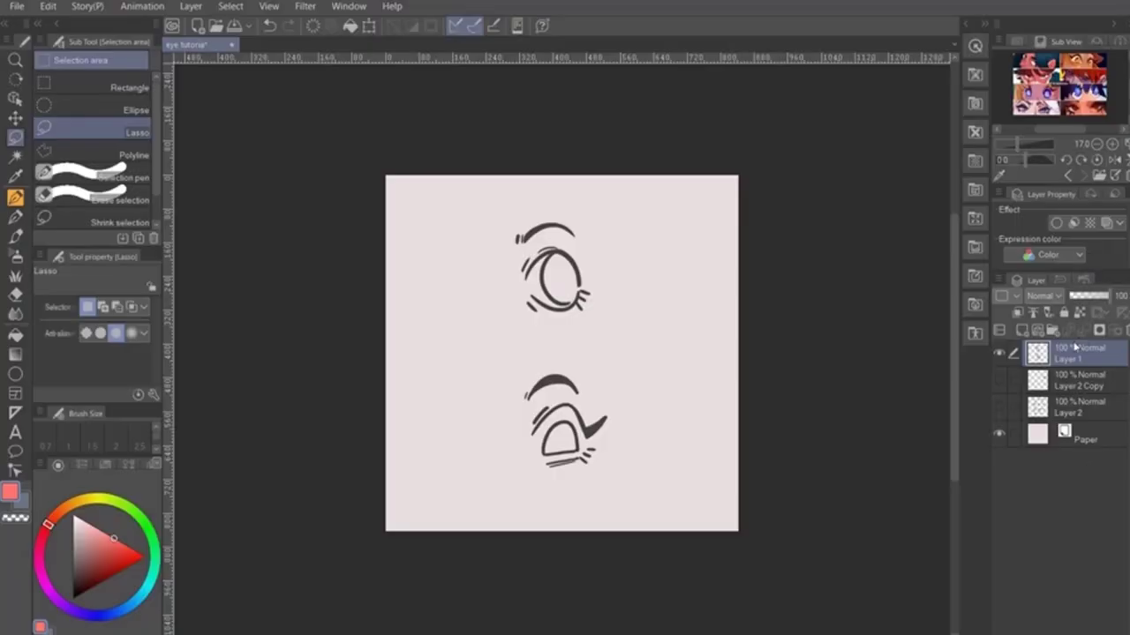
# Step: Add a new layer below the line art and fill a rectangle behind the upper eye with light pink
pyautogui.hotkey('ctrl', '0')
pyautogui.click(1050, 389)
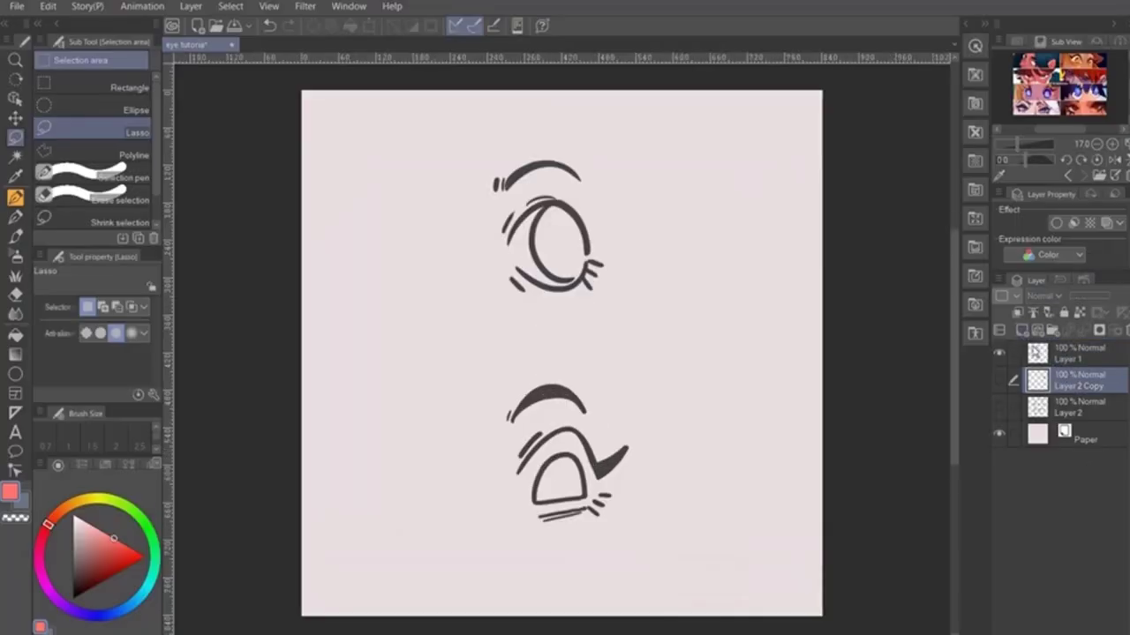
pyautogui.click(1022, 330)
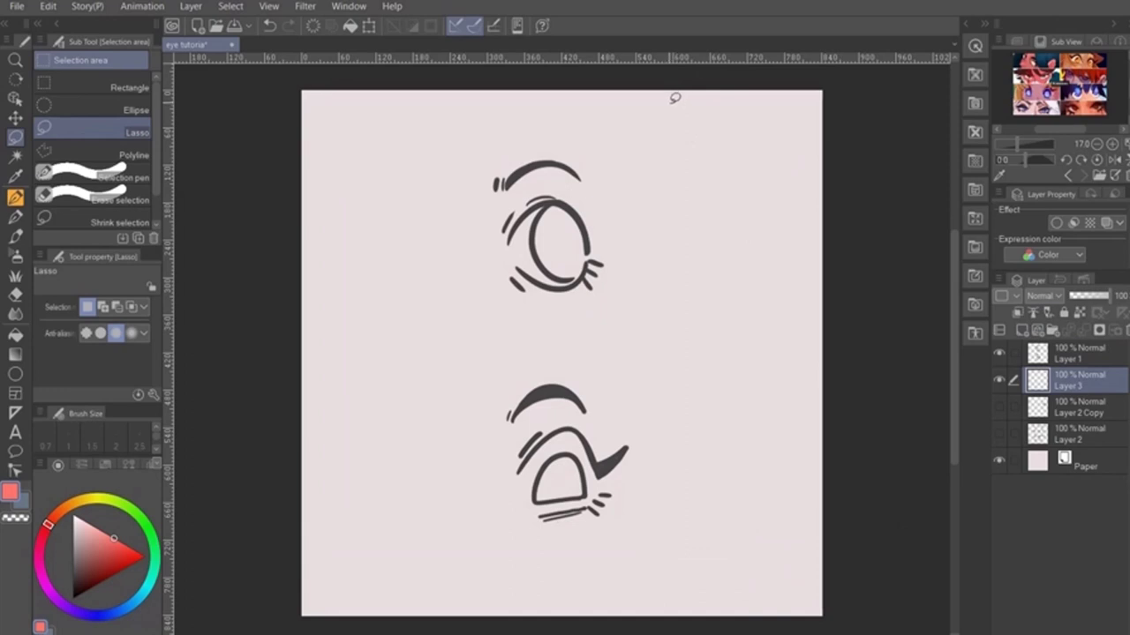
pyautogui.click(93, 87)
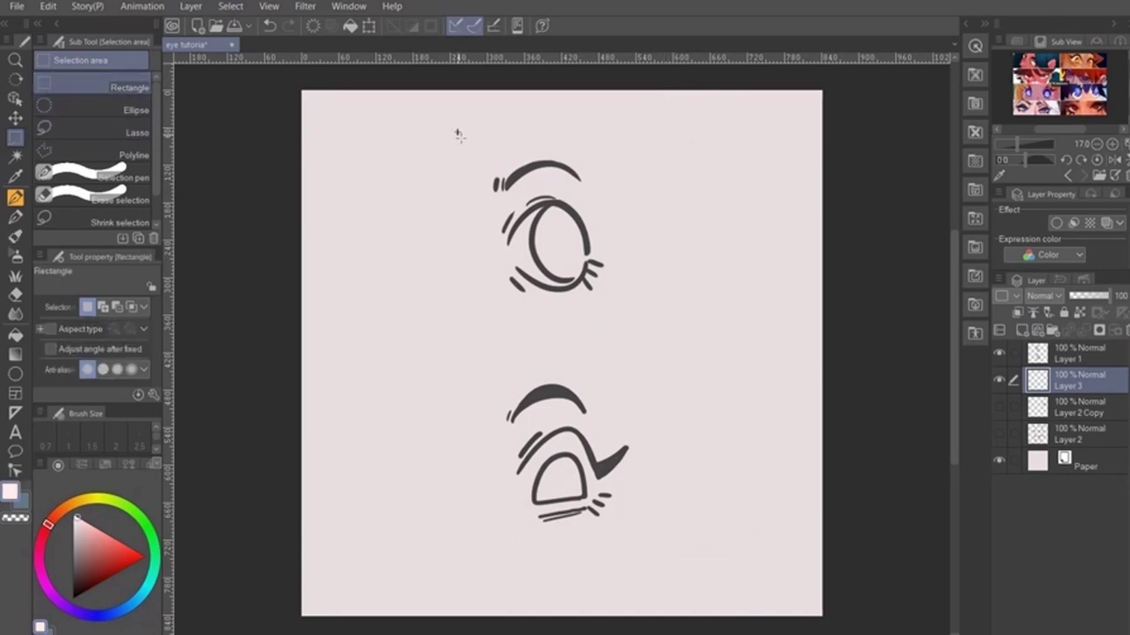
pyautogui.moveTo(457, 130); pyautogui.dragTo(643, 332)
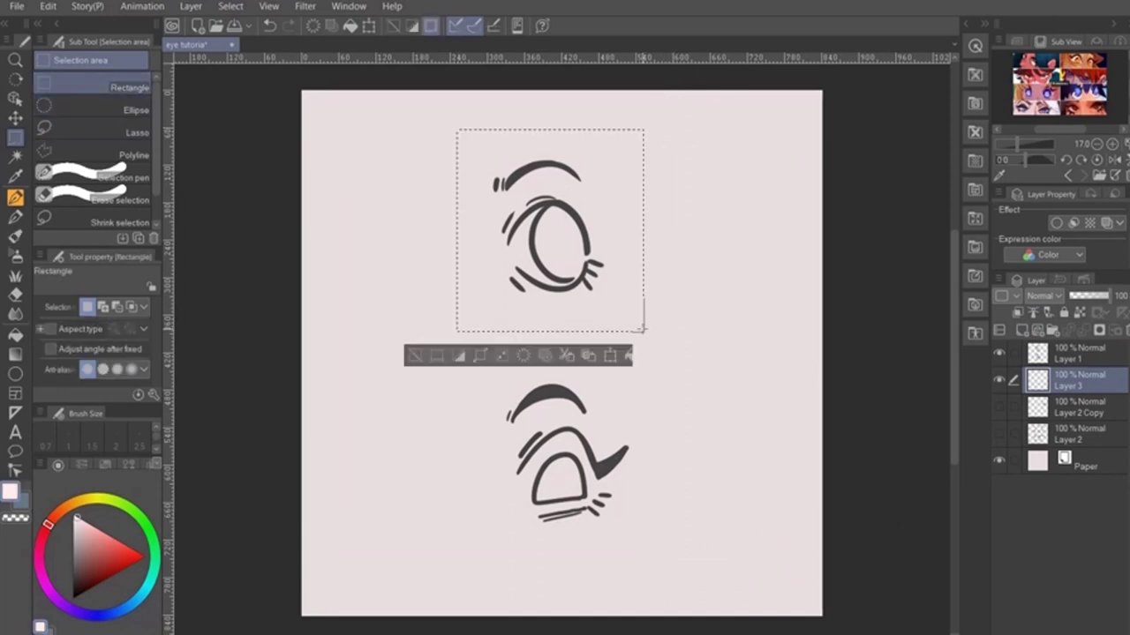
pyautogui.press('g')
pyautogui.click(631, 313)
pyautogui.hotkey('ctrl', 'd')
# Step: Fill a rectangle of similar size behind the lower eye with dark reddish brown
pyautogui.press('m')
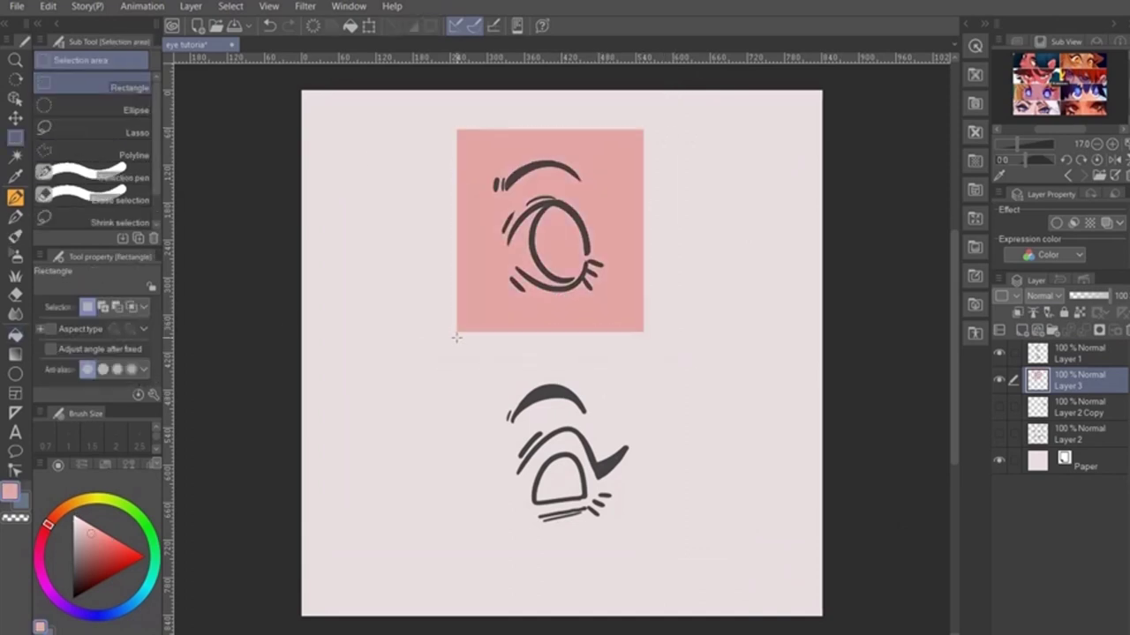
pyautogui.moveTo(458, 338); pyautogui.dragTo(650, 553)
pyautogui.press('g')
pyautogui.click(644, 541)
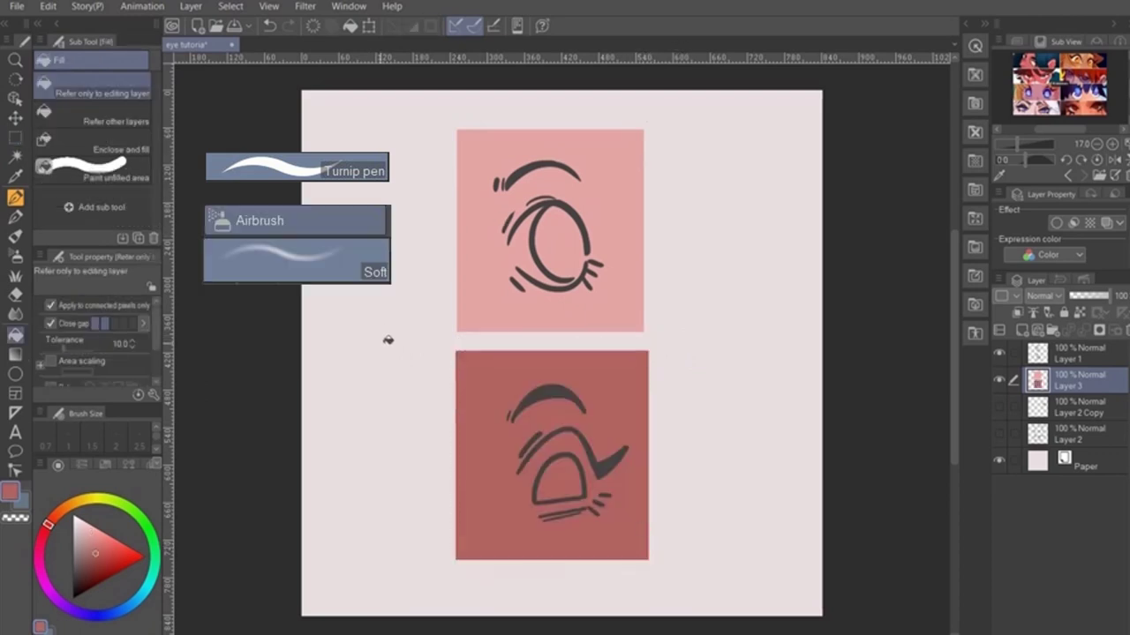
# Step: Add a layer above the skin rectangles and paint the upper eye's white light grey and its iris blue with the Turnip pen
pyautogui.moveTo(659, 371); pyautogui.dragTo(619, 350)
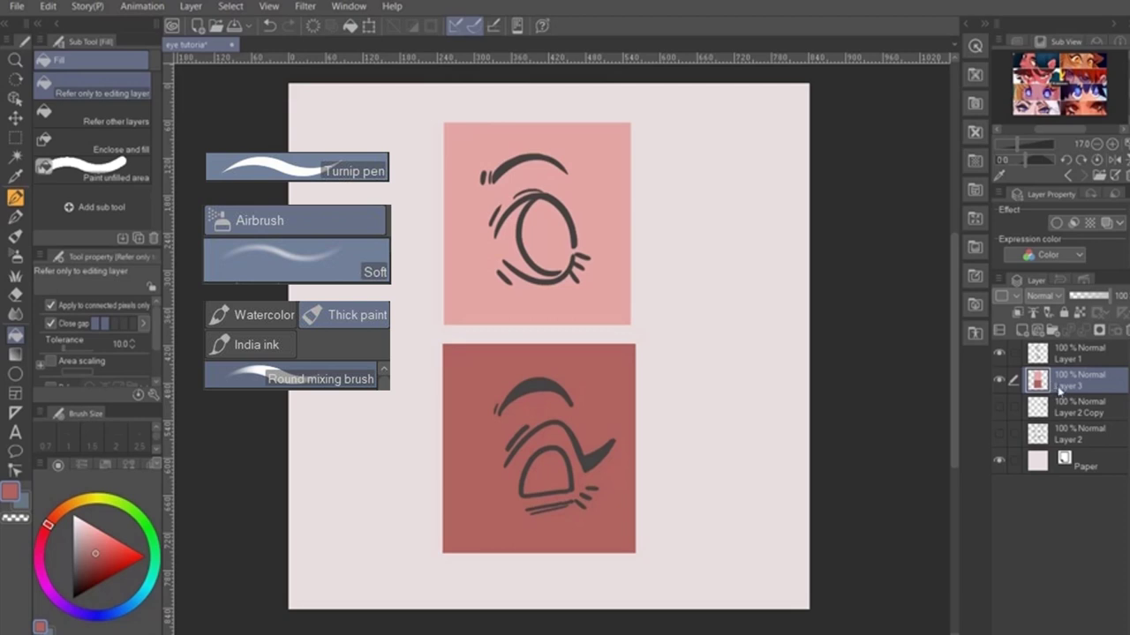
pyautogui.click(1022, 331)
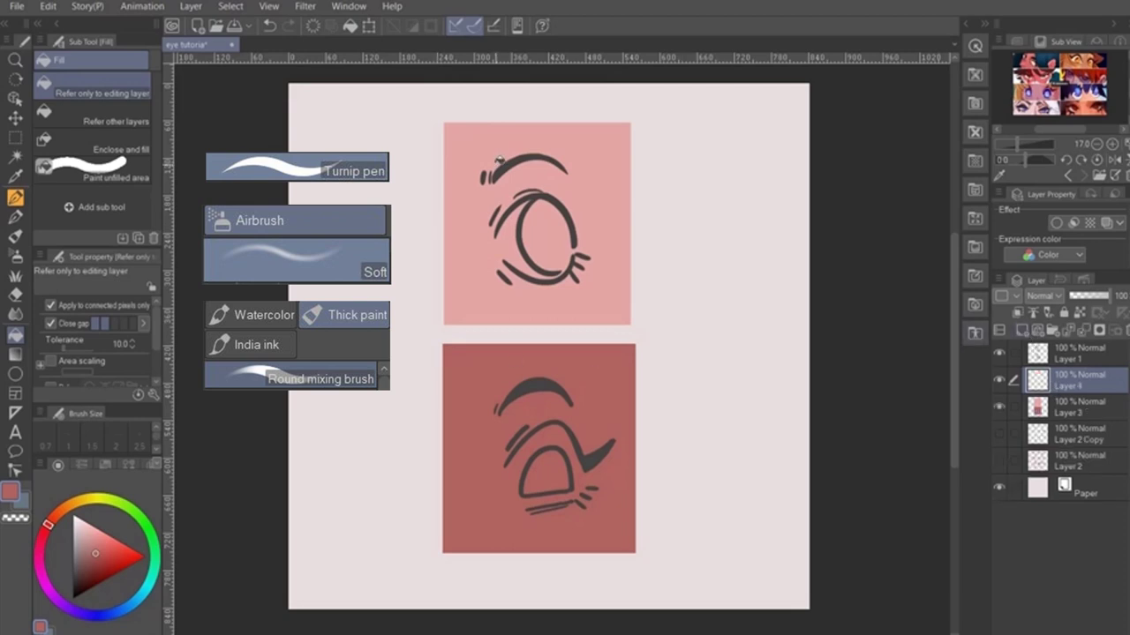
pyautogui.press('p')
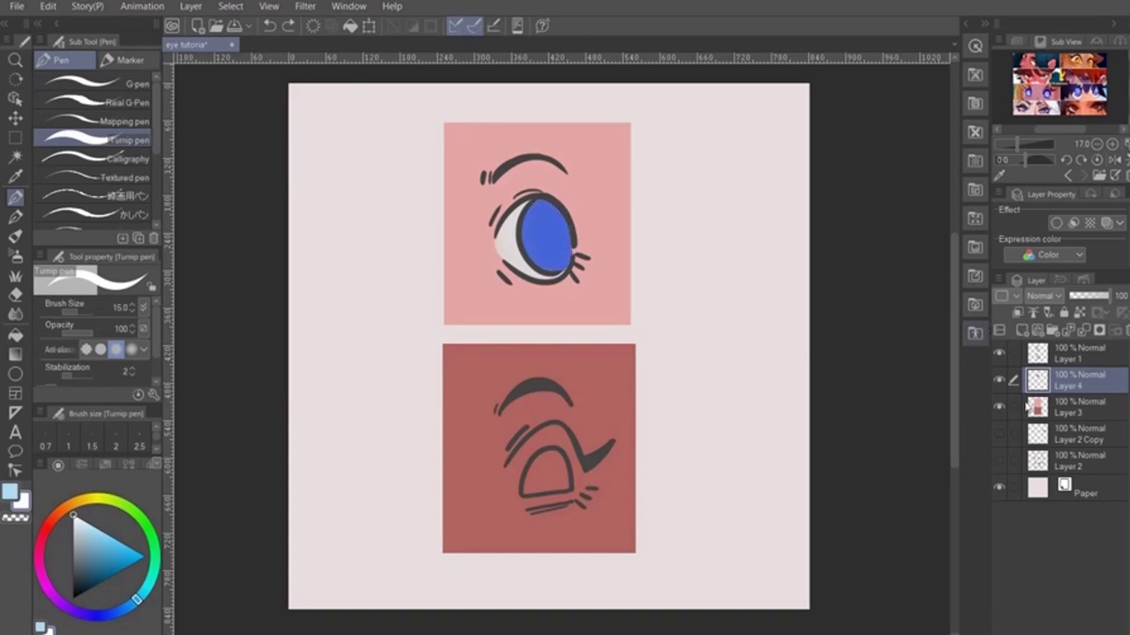
# Step: Paint a darker blue inner iris and a navy pupil in the upper eye with the Round mixing brush
pyautogui.keyDown('alt'); pyautogui.click(560, 244); pyautogui.keyUp('alt')
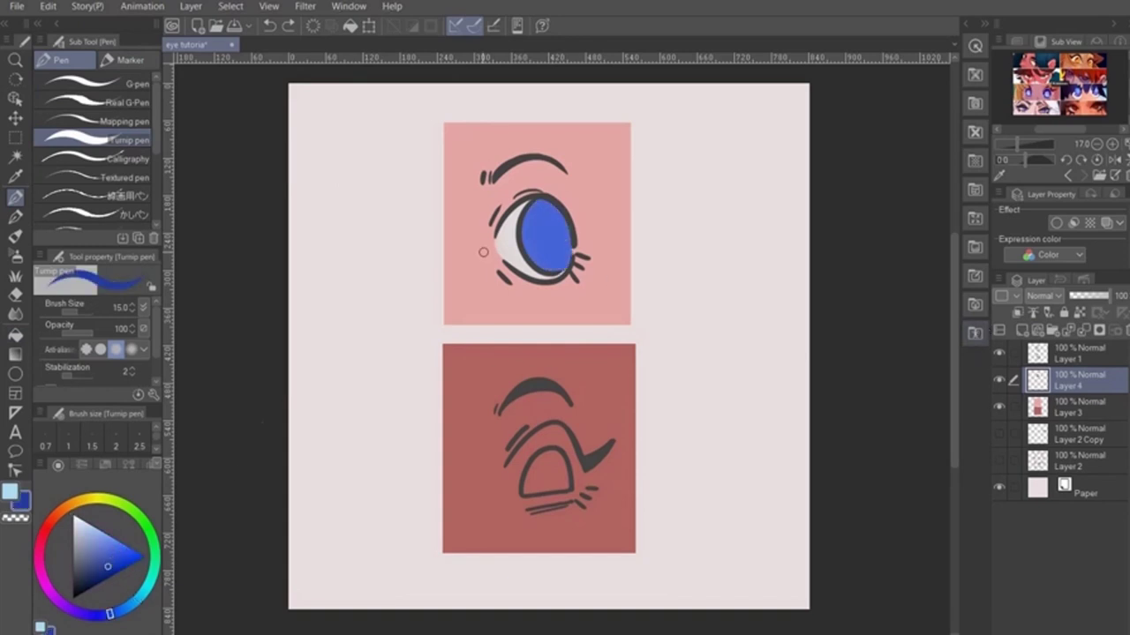
pyautogui.press('b')
pyautogui.moveTo(527, 238)
pyautogui.mouseDown()
pyautogui.moveTo(559, 228)
pyautogui.moveTo(550, 253)
pyautogui.moveTo(556, 227)
pyautogui.moveTo(553, 247)
pyautogui.moveTo(563, 239)
pyautogui.moveTo(555, 227)
pyautogui.mouseUp()
pyautogui.hotkey('ctrl', 'z')
pyautogui.click(93, 574)
pyautogui.hotkey('ctrl', 'z')
pyautogui.click(85, 580)
pyautogui.press('x')
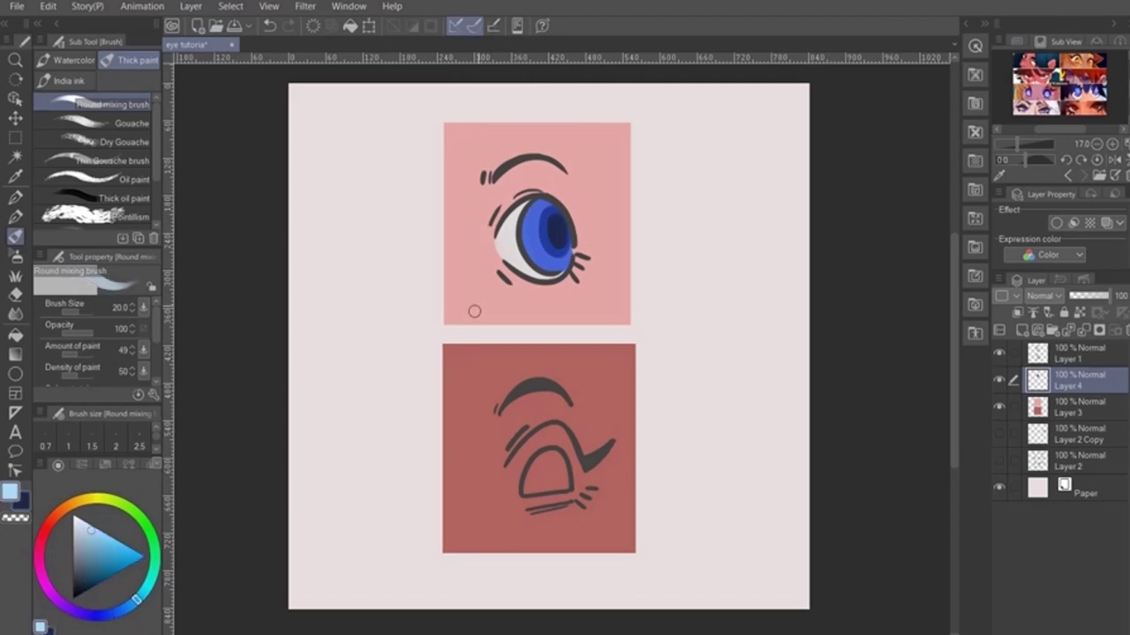
# Step: Draw radiating light blue and dark blue dashes around the upper eye's iris with the Turnip pen at size 7
pyautogui.press('p')
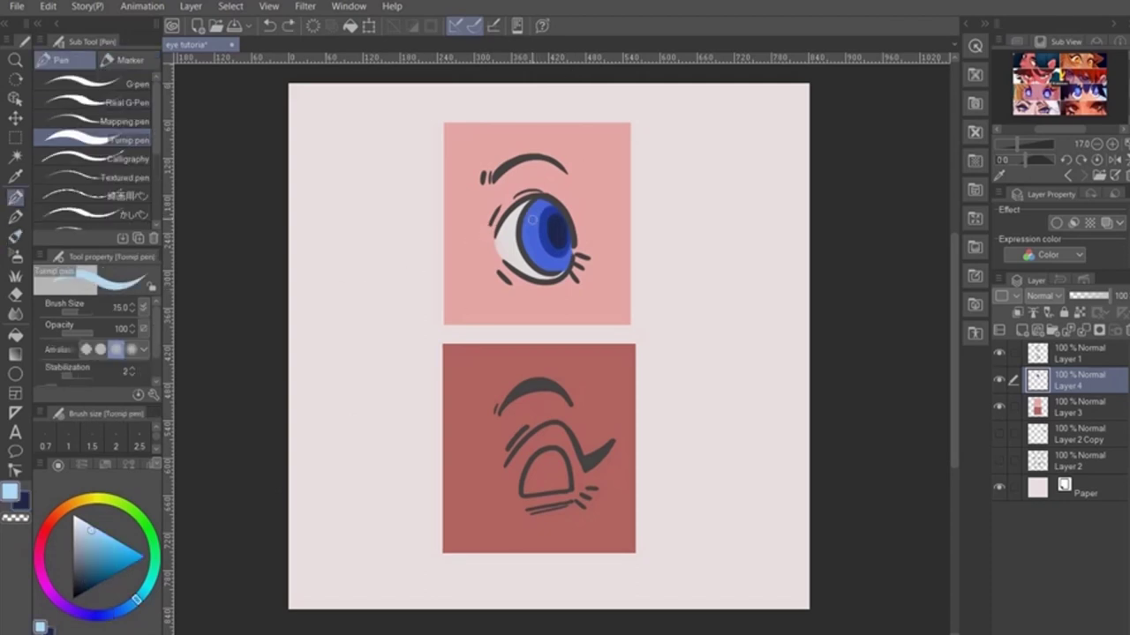
pyautogui.press('[')
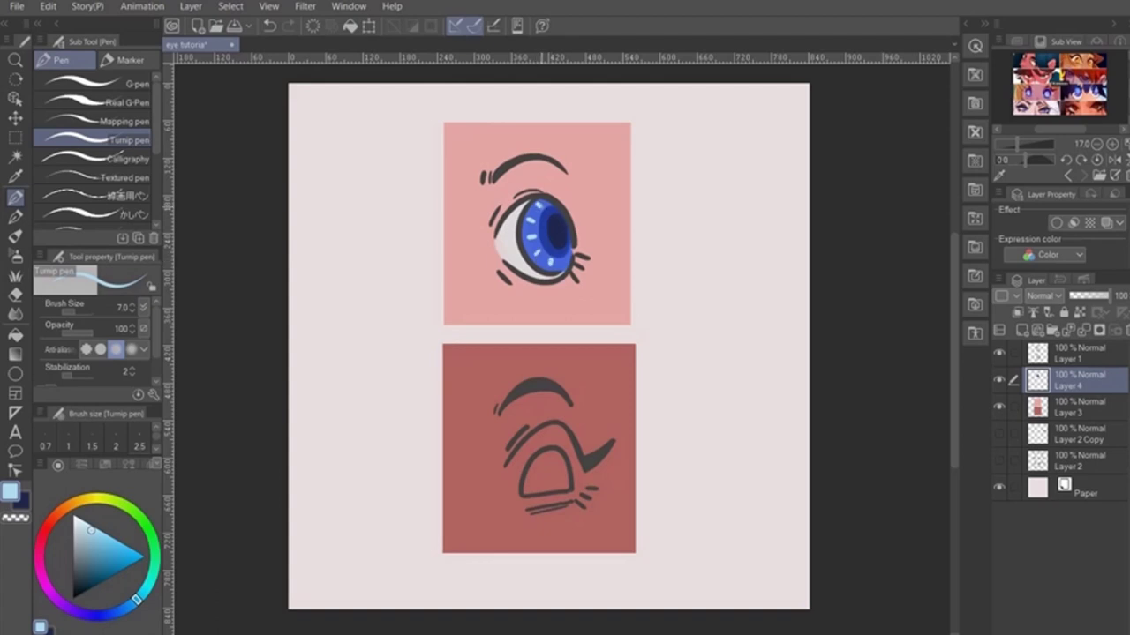
pyautogui.press('x')
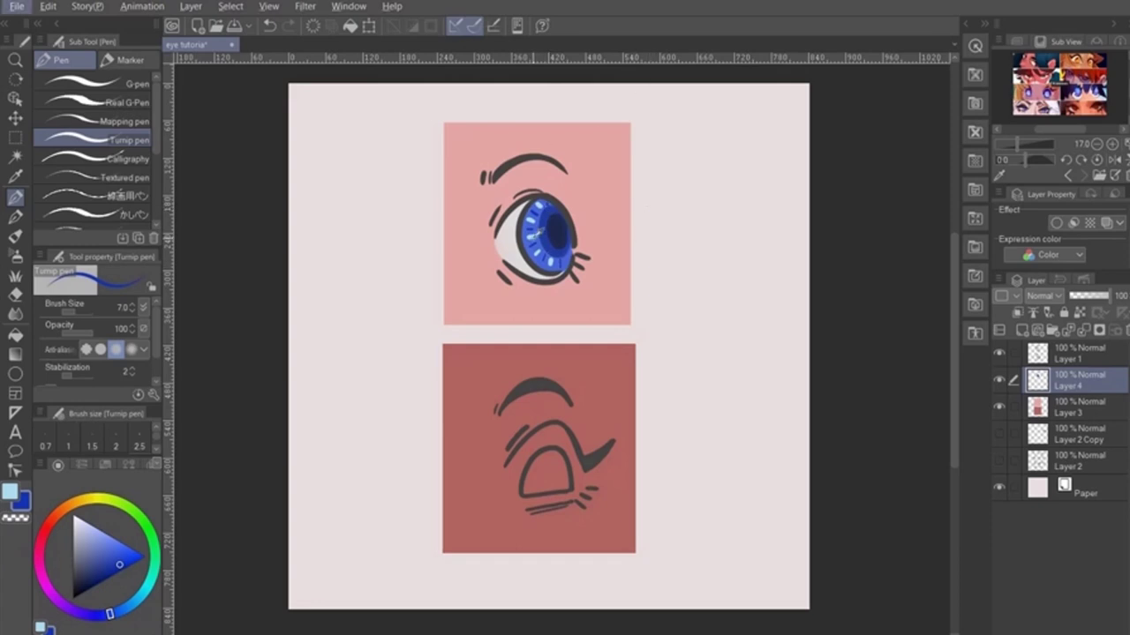
# Step: Add two large white highlights and small white dots to the upper eye's iris on Layer 1 with the Turnip pen
pyautogui.click(1083, 356)
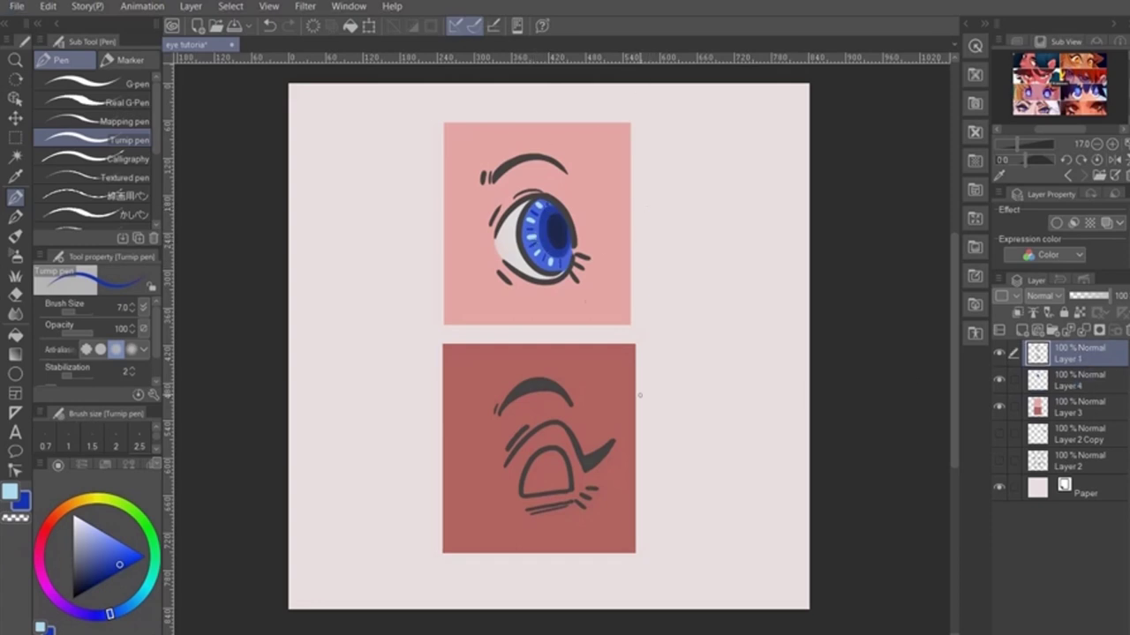
pyautogui.click(74, 517)
pyautogui.press(']')
pyautogui.press(']')
pyautogui.press(']')
pyautogui.press(']')
pyautogui.press(']')
pyautogui.press(']')
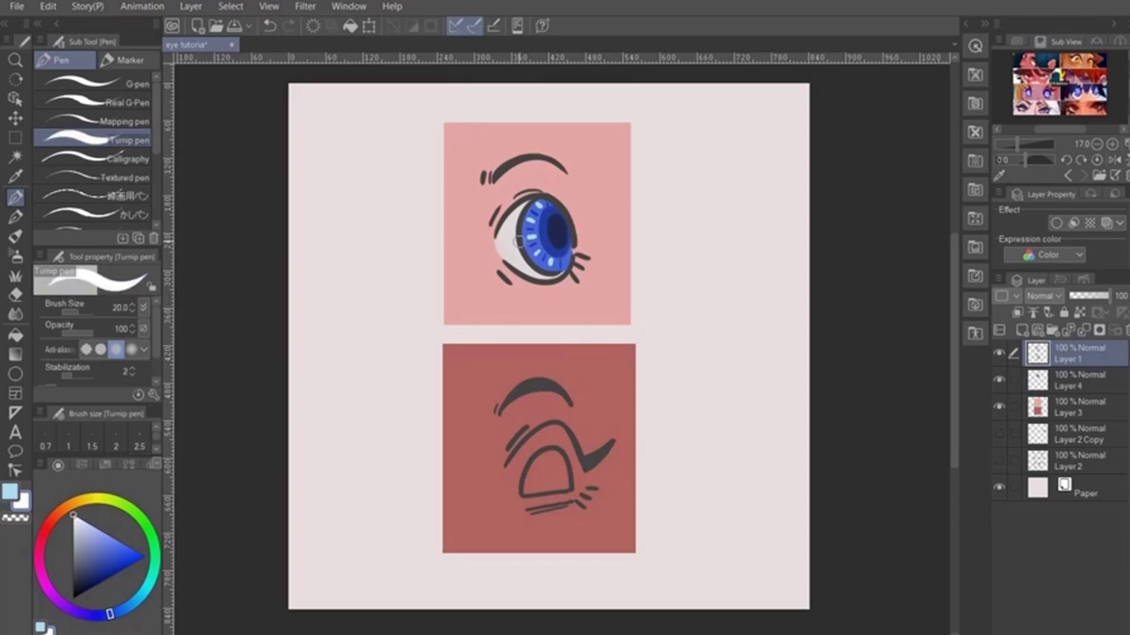
pyautogui.moveTo(523, 239); pyautogui.dragTo(516, 241)
pyautogui.click(560, 250)
pyautogui.press('[')
pyautogui.press('[')
pyautogui.press('[')
pyautogui.press('[')
pyautogui.press('[')
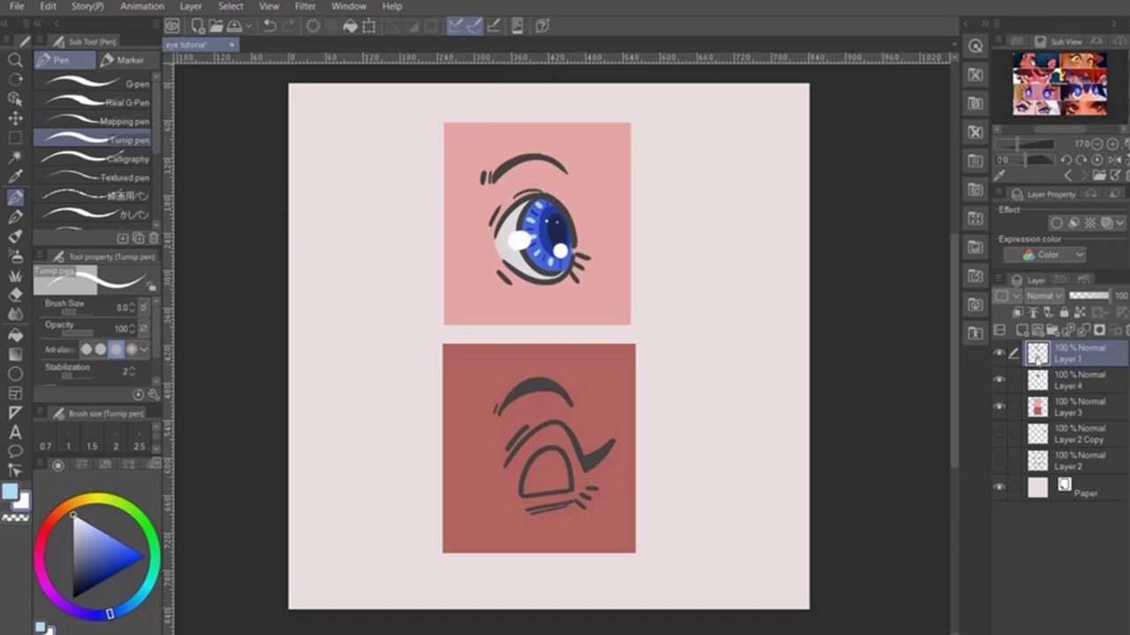
# Step: Add a Multiply layer above Layer 4 and shade the upper part of the eye with pale lavender
pyautogui.click(1062, 386)
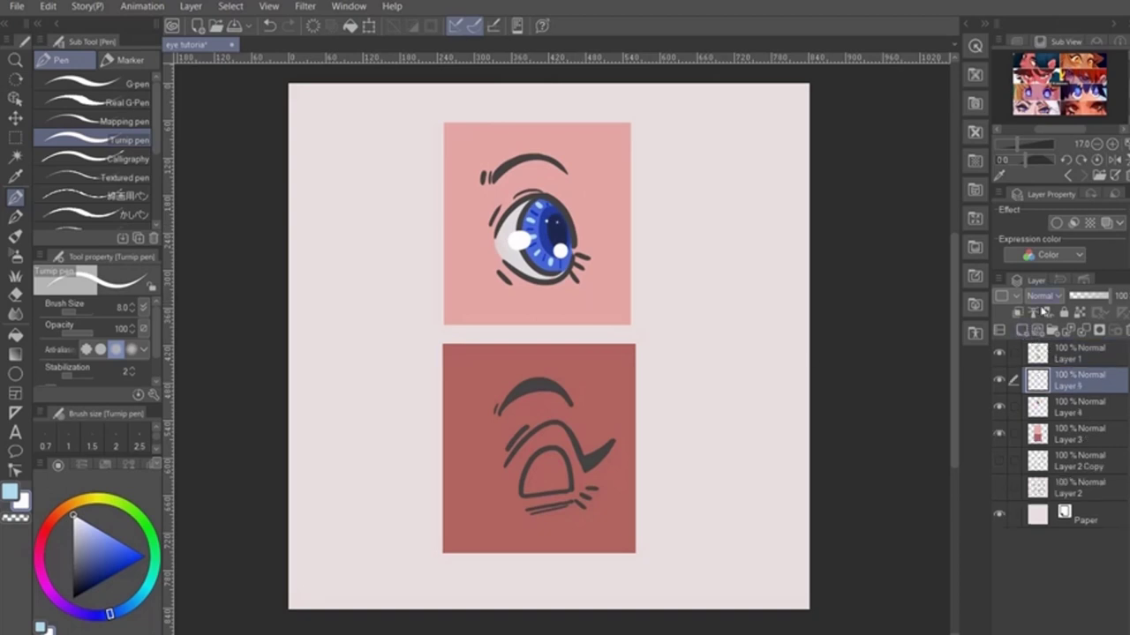
pyautogui.click(1043, 296)
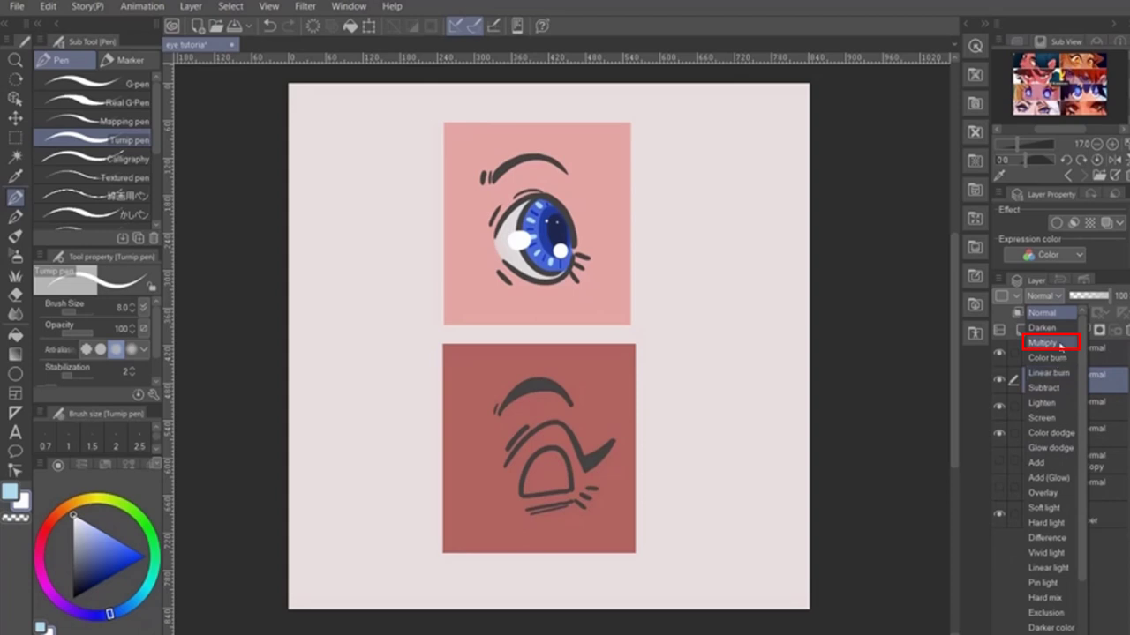
pyautogui.click(1059, 343)
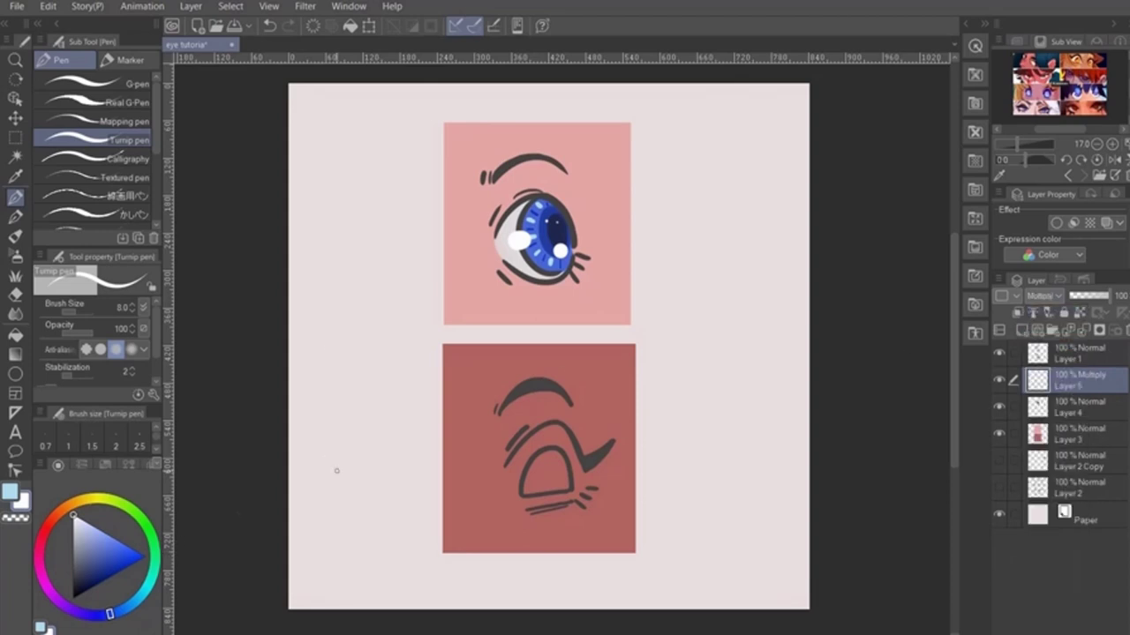
pyautogui.click(89, 534)
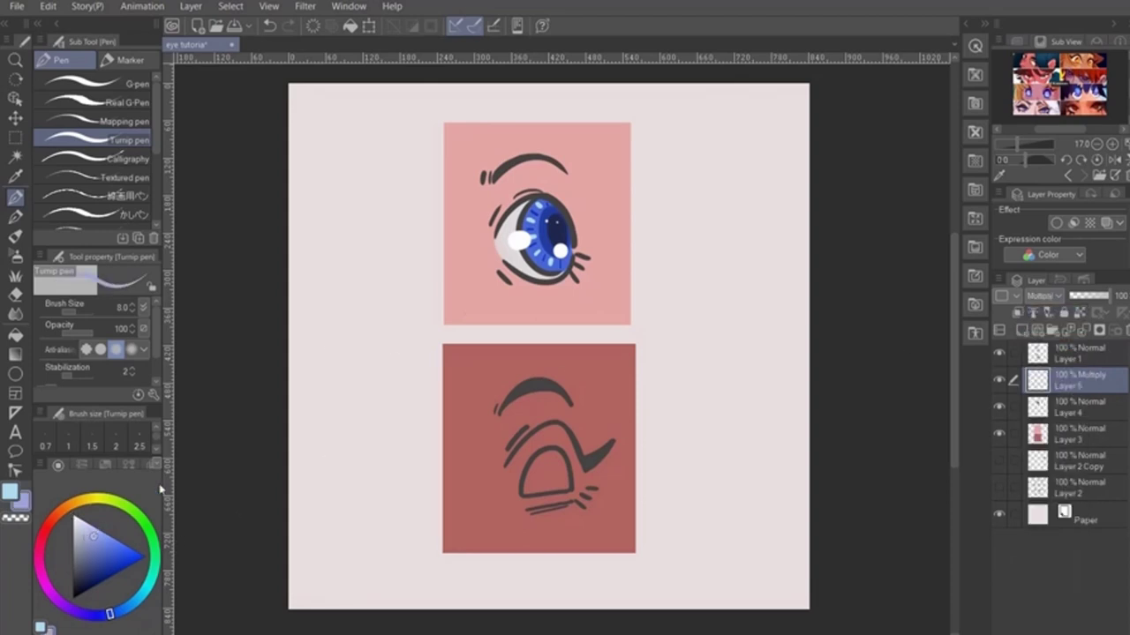
pyautogui.press('b')
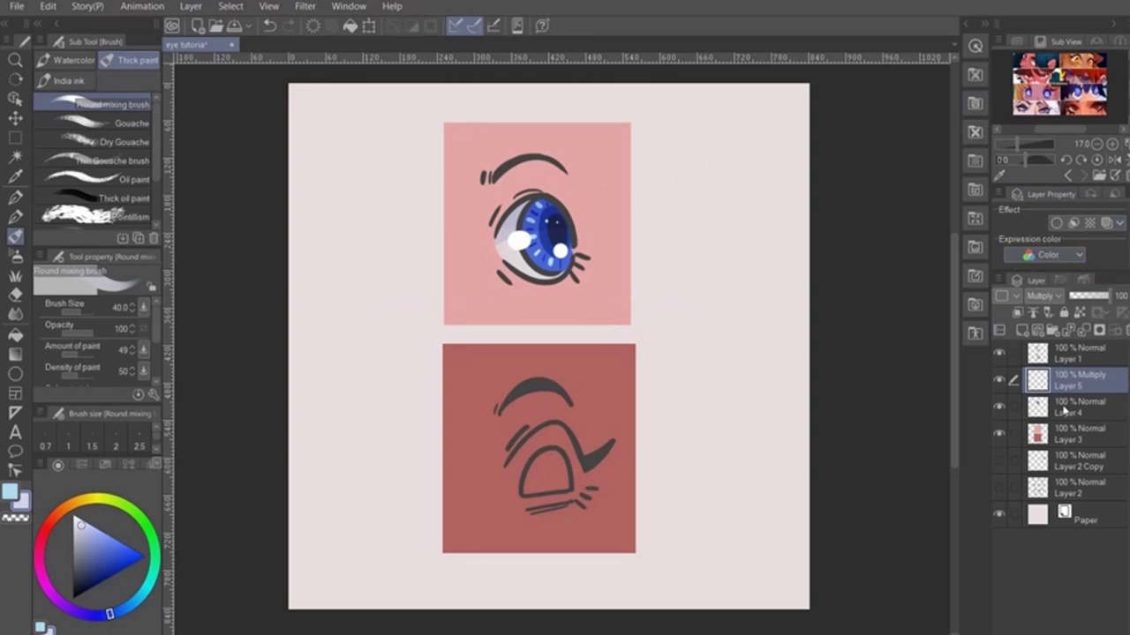
# Step: Add an Overlay layer above the Multiply layer and brighten the lower iris with bright blue using the Soft airbrush
pyautogui.click(1041, 295)
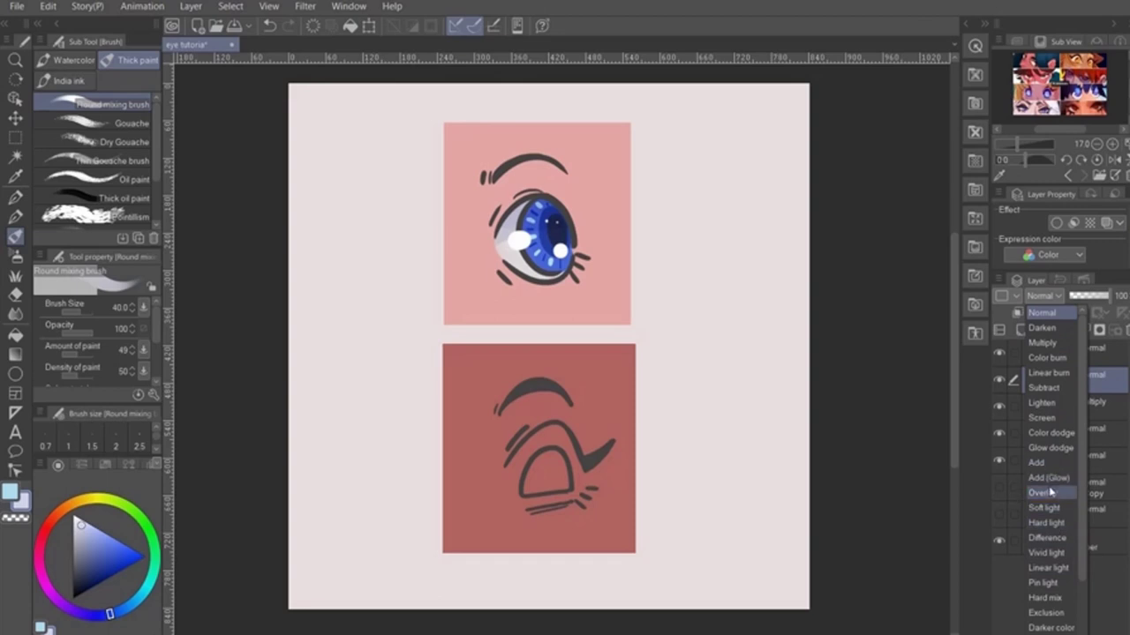
pyautogui.click(1043, 493)
pyautogui.click(16, 256)
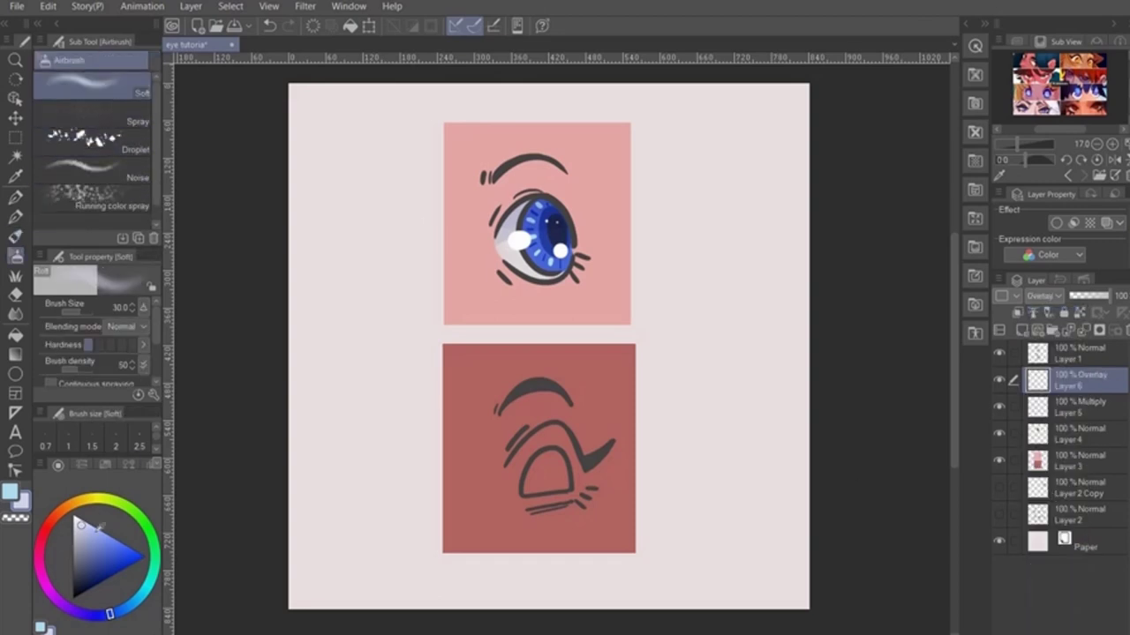
pyautogui.moveTo(100, 528); pyautogui.dragTo(124, 542)
pyautogui.moveTo(137, 586); pyautogui.dragTo(130, 605)
pyautogui.press(']')
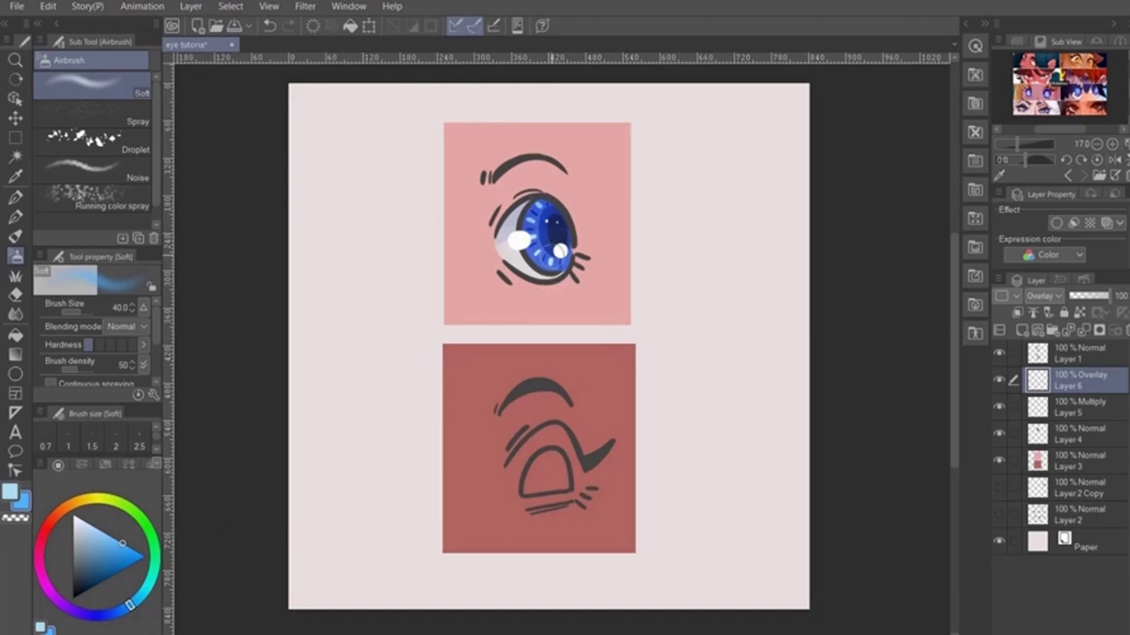
pyautogui.press('[')
pyautogui.press('[')
pyautogui.moveTo(556, 263)
pyautogui.mouseDown()
pyautogui.moveTo(538, 256)
pyautogui.moveTo(564, 260)
pyautogui.moveTo(535, 243)
pyautogui.moveTo(567, 266)
pyautogui.mouseUp()
# Step: Shade the skin around the upper eye's lid and inner corner with darker pink on Layer 4, using the Round mixing brush at size 40
pyautogui.click(1077, 441)
pyautogui.click(15, 237)
pyautogui.keyDown('alt'); pyautogui.click(491, 268); pyautogui.keyUp('alt')
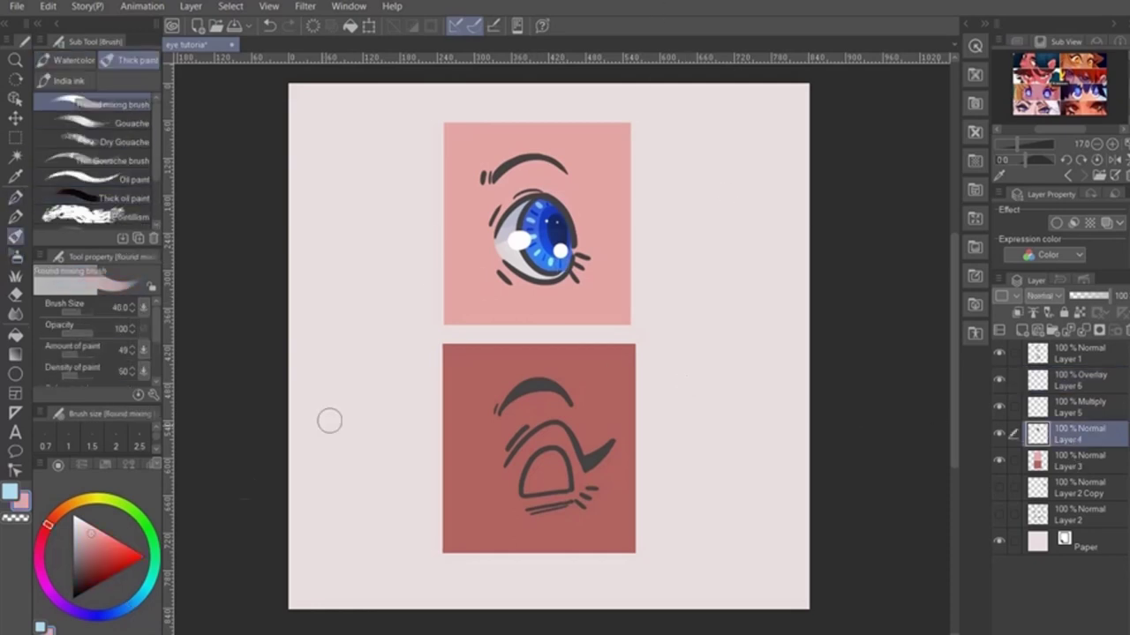
pyautogui.click(99, 541)
pyautogui.moveTo(502, 210); pyautogui.dragTo(530, 192)
pyautogui.moveTo(492, 229); pyautogui.dragTo(532, 193)
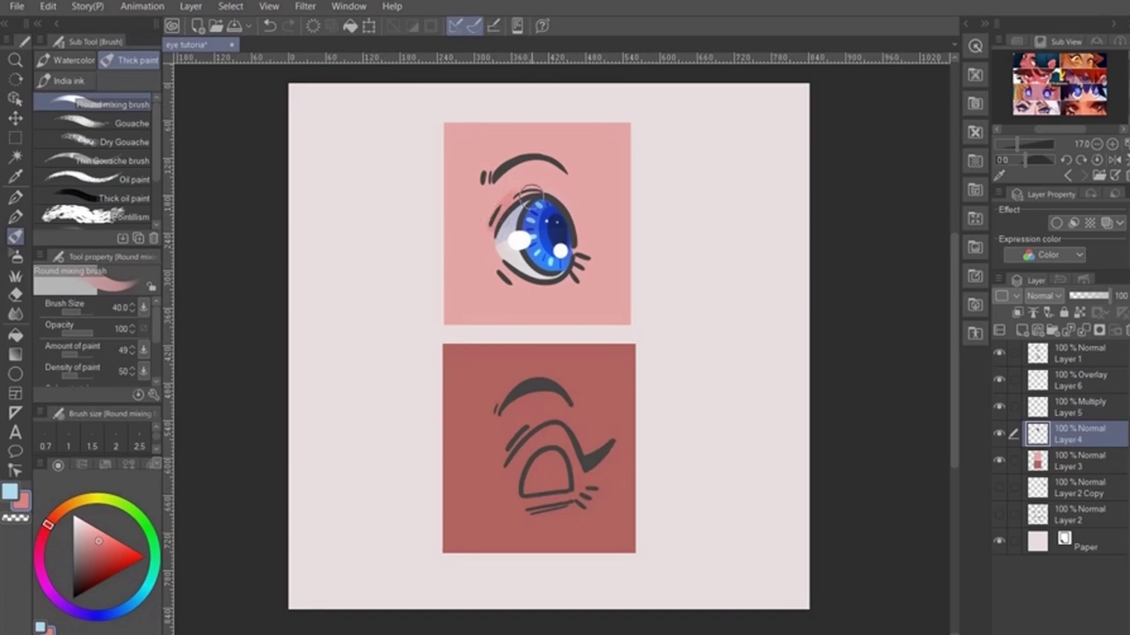
pyautogui.moveTo(499, 266)
pyautogui.mouseDown()
pyautogui.moveTo(510, 282)
pyautogui.moveTo(576, 276)
pyautogui.moveTo(518, 281)
pyautogui.mouseUp()
pyautogui.hotkey('ctrl', 'z')
pyautogui.moveTo(511, 197); pyautogui.dragTo(556, 194)
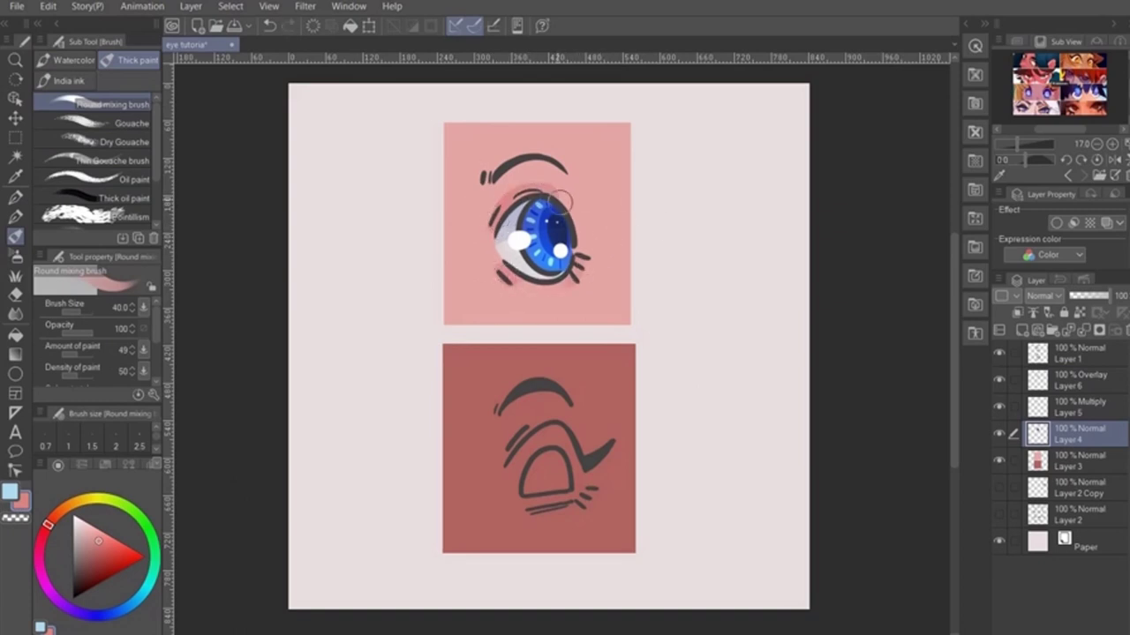
pyautogui.click(490, 251)
pyautogui.click(486, 265)
pyautogui.hotkey('ctrl', 'z')
# Step: Paint the lower eye's white with the light grey sampled from the upper eye, using a smaller Round mixing brush
pyautogui.moveTo(538, 451); pyautogui.dragTo(524, 374)
pyautogui.moveTo(548, 416); pyautogui.dragTo(563, 353)
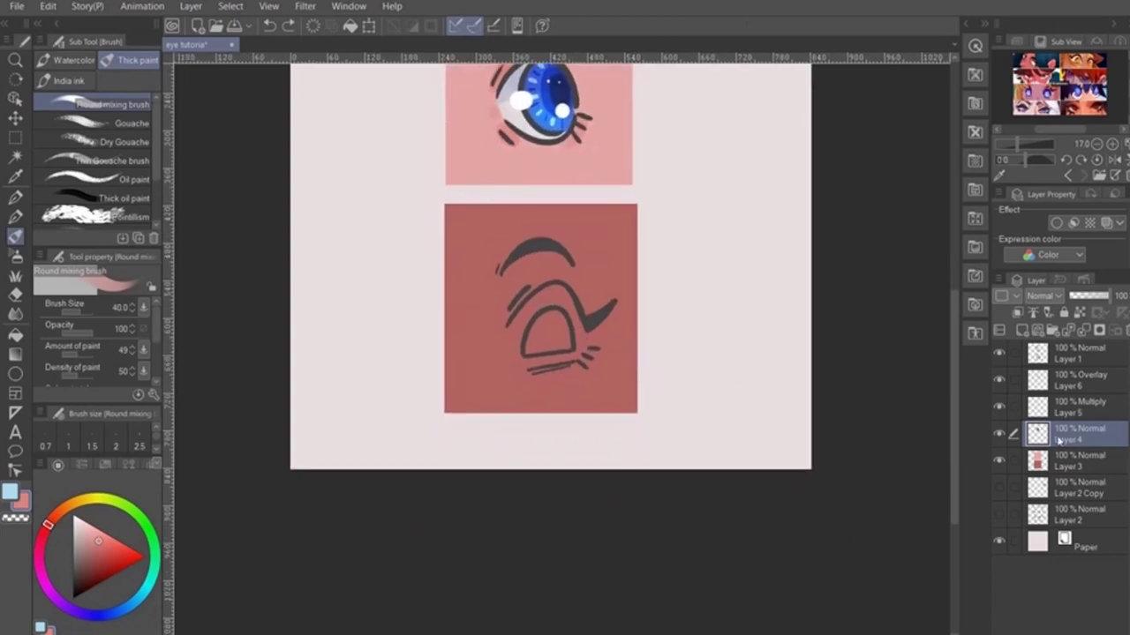
pyautogui.keyDown('alt'); pyautogui.click(509, 107); pyautogui.keyUp('alt')
pyautogui.press('[')
pyautogui.press('[')
pyautogui.press('[')
pyautogui.press('[')
pyautogui.moveTo(531, 313)
pyautogui.mouseDown()
pyautogui.moveTo(535, 359)
pyautogui.moveTo(577, 350)
pyautogui.moveTo(560, 357)
pyautogui.moveTo(570, 357)
pyautogui.mouseUp()
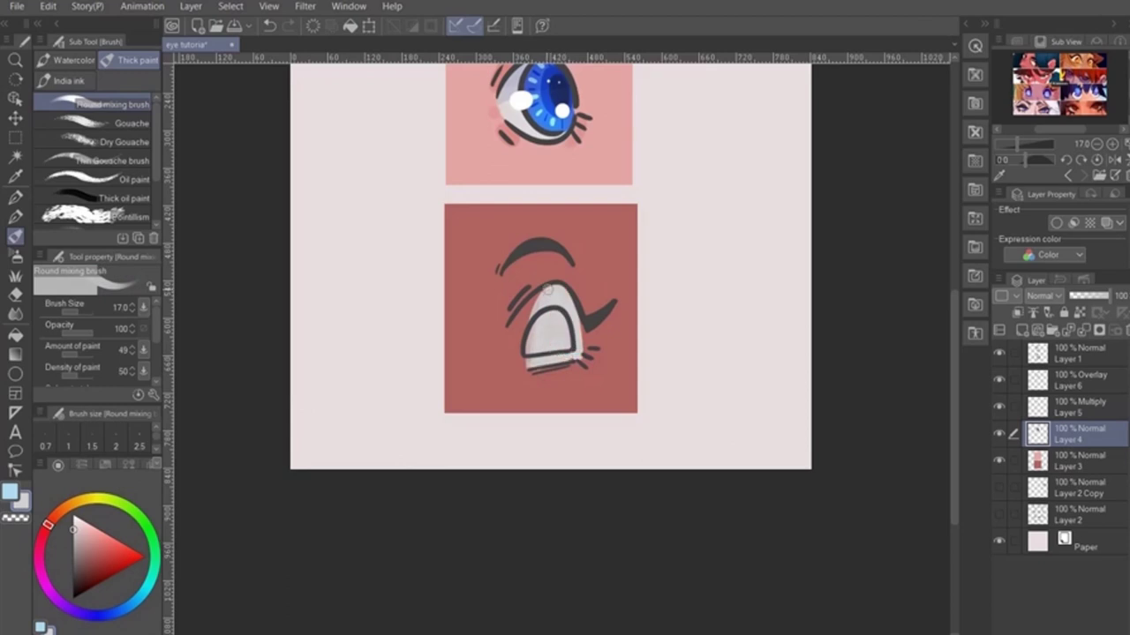
pyautogui.moveTo(546, 292)
pyautogui.mouseDown()
pyautogui.moveTo(538, 321)
pyautogui.moveTo(536, 296)
pyautogui.moveTo(519, 367)
pyautogui.moveTo(571, 367)
pyautogui.moveTo(523, 313)
pyautogui.moveTo(522, 367)
pyautogui.mouseUp()
# Step: Clean up the overflowing edges of the lower eye's white with the Soft eraser
pyautogui.press('e')
pyautogui.hotkey('ctrl', 'z')
pyautogui.click(92, 84)
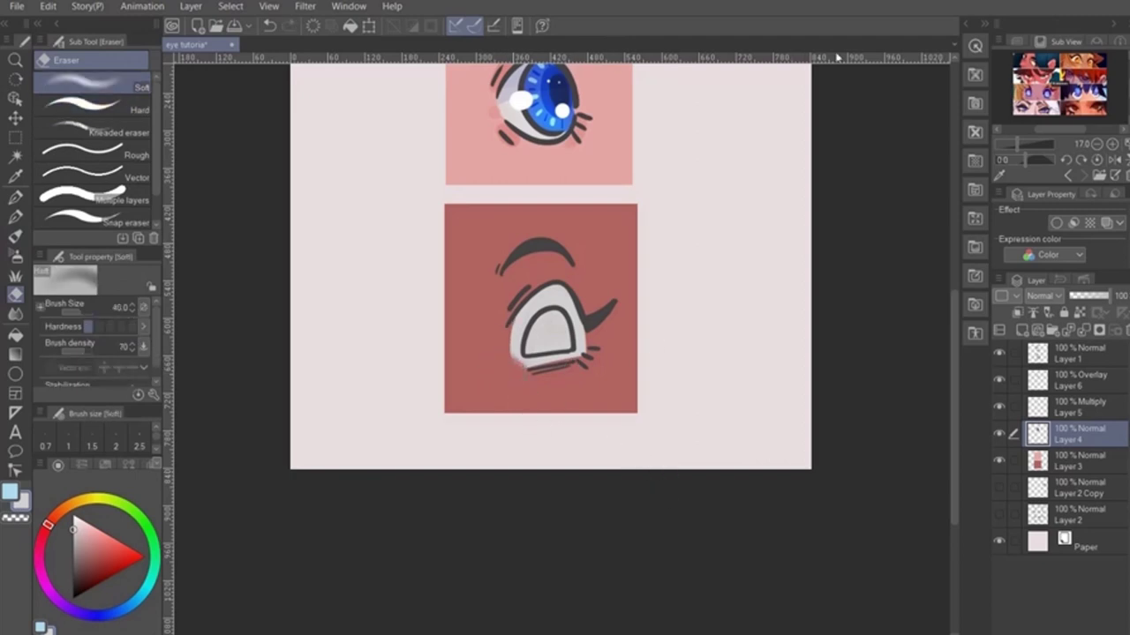
# Step: Select Layer 4's painted area and shade the top of the lower eye's white with greyish pink, then clear the selection
pyautogui.keyDown('ctrl'); pyautogui.click(1040, 432); pyautogui.keyUp('ctrl')
pyautogui.press('b')
pyautogui.click(77, 538)
pyautogui.moveTo(519, 298)
pyautogui.mouseDown()
pyautogui.moveTo(597, 282)
pyautogui.moveTo(562, 304)
pyautogui.moveTo(521, 299)
pyautogui.moveTo(574, 305)
pyautogui.mouseUp()
pyautogui.hotkey('ctrl', 'd')
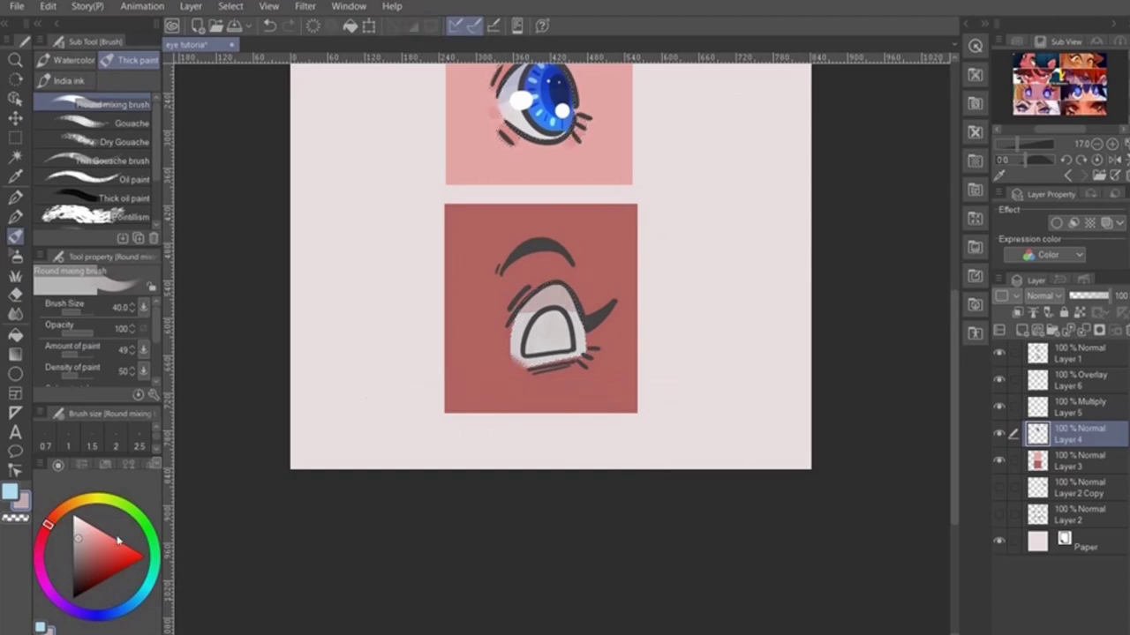
# Step: Fill the lower eye's iris with dark purple using the Round mixing brush at size 15
pyautogui.moveTo(81, 499); pyautogui.dragTo(51, 589)
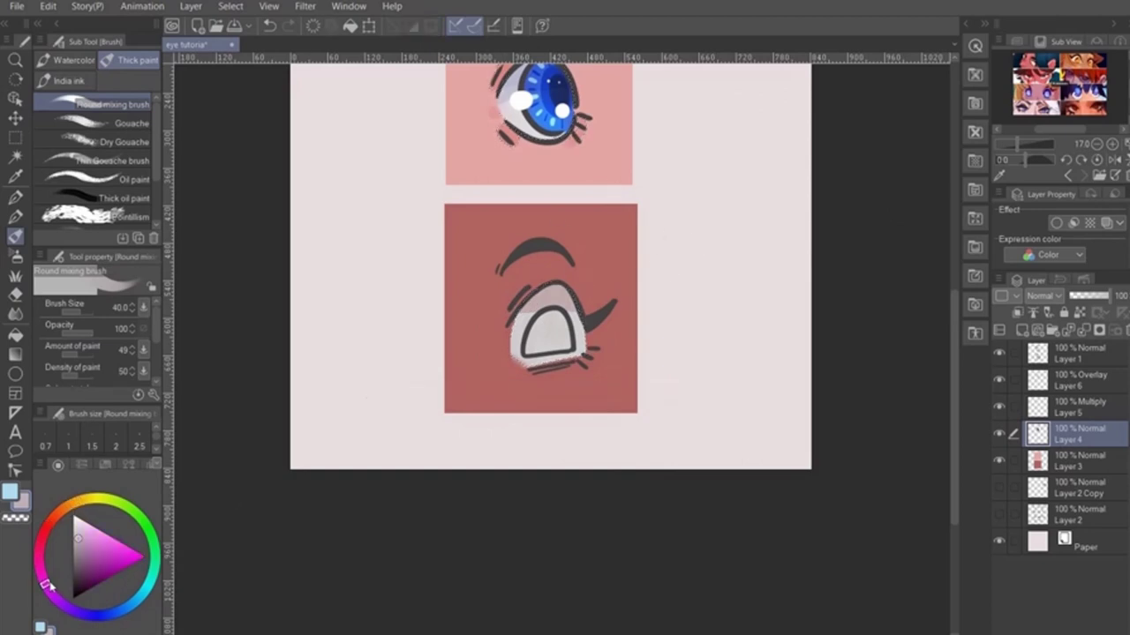
pyautogui.click(44, 579)
pyautogui.click(95, 570)
pyautogui.press('[')
pyautogui.press('[')
pyautogui.press('[')
pyautogui.press('[')
pyautogui.press('[')
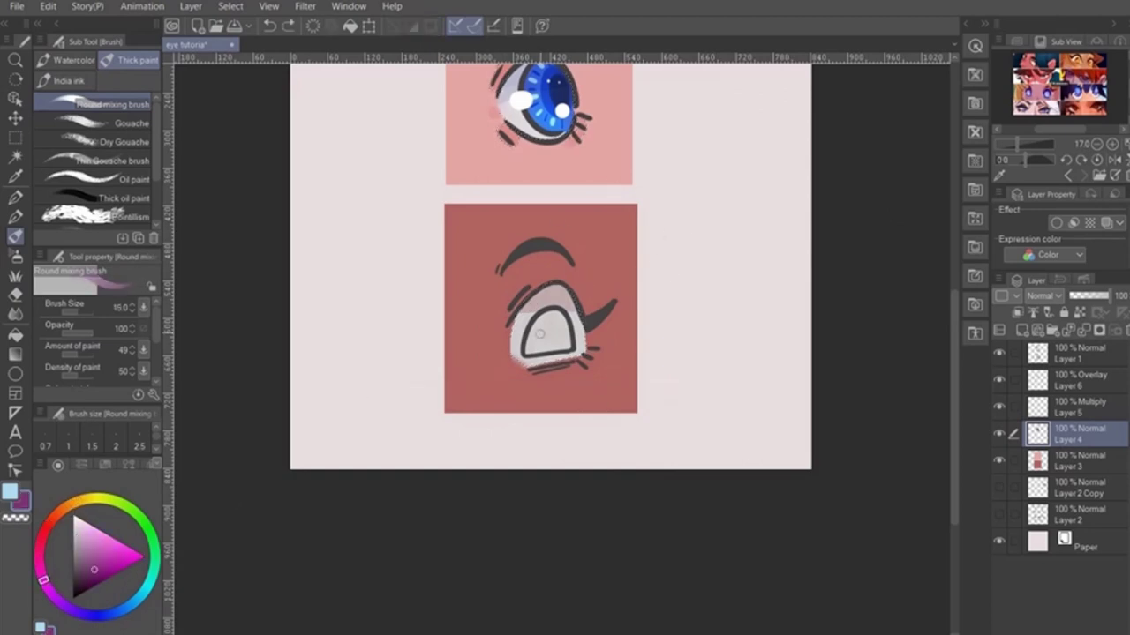
pyautogui.moveTo(540, 334)
pyautogui.mouseDown()
pyautogui.moveTo(529, 344)
pyautogui.moveTo(548, 327)
pyautogui.moveTo(565, 330)
pyautogui.moveTo(562, 321)
pyautogui.moveTo(529, 348)
pyautogui.moveTo(549, 344)
pyautogui.moveTo(547, 325)
pyautogui.moveTo(561, 337)
pyautogui.moveTo(539, 349)
pyautogui.mouseUp()
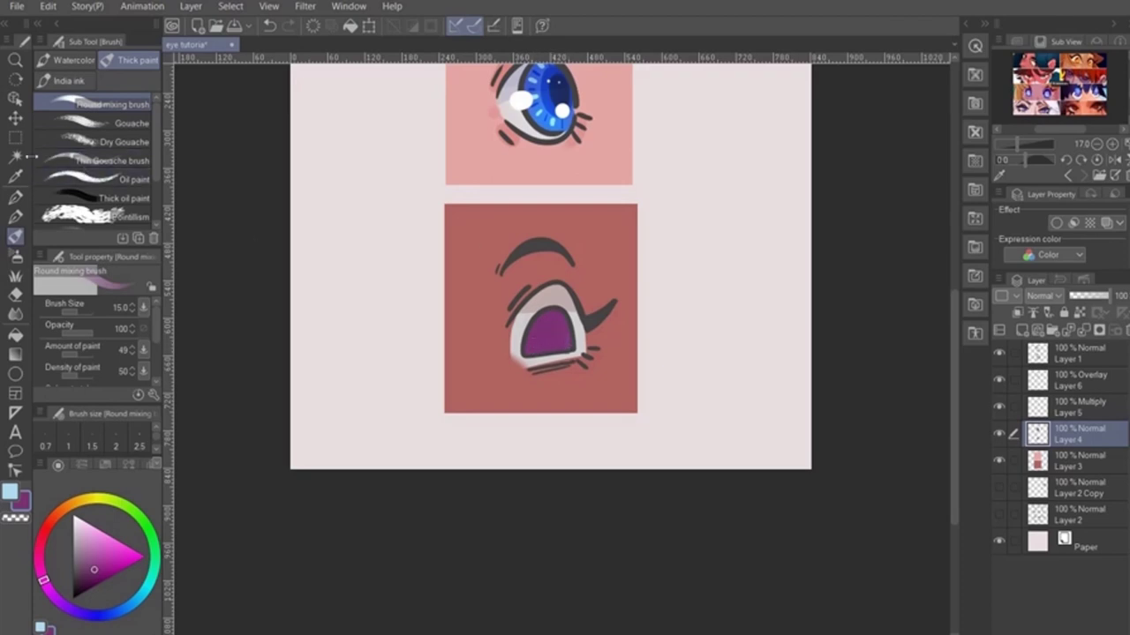
# Step: Select the lower eye's iris area and paint its lower half bright pink with the Round mixing brush at size 30, then clear the selection
pyautogui.press('w')
pyautogui.click(566, 308)
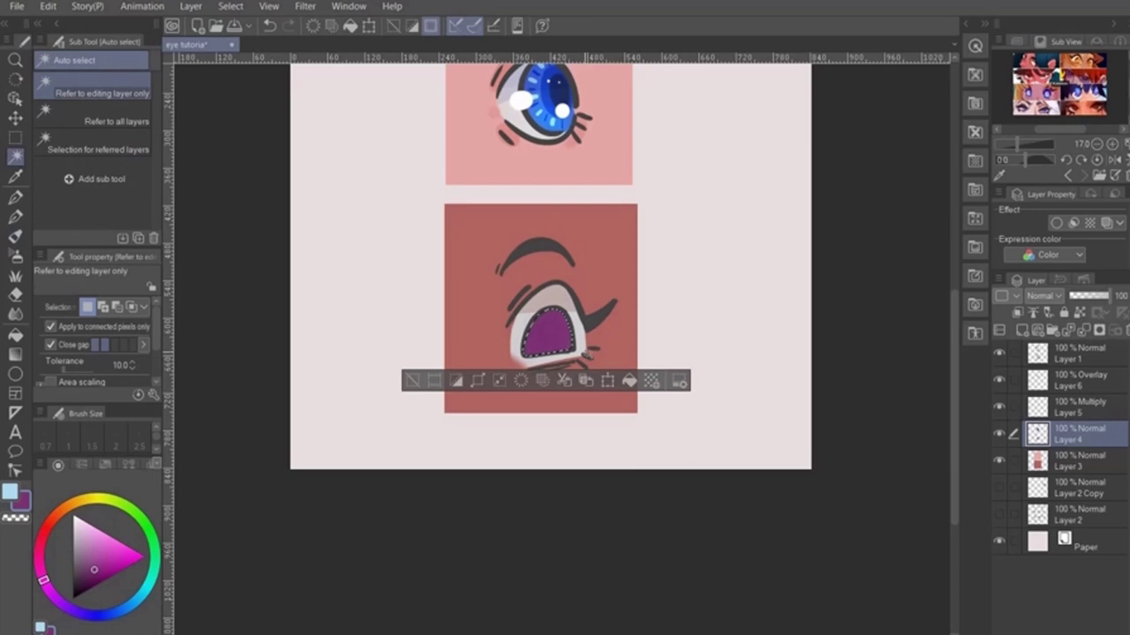
pyautogui.click(40, 563)
pyautogui.click(107, 535)
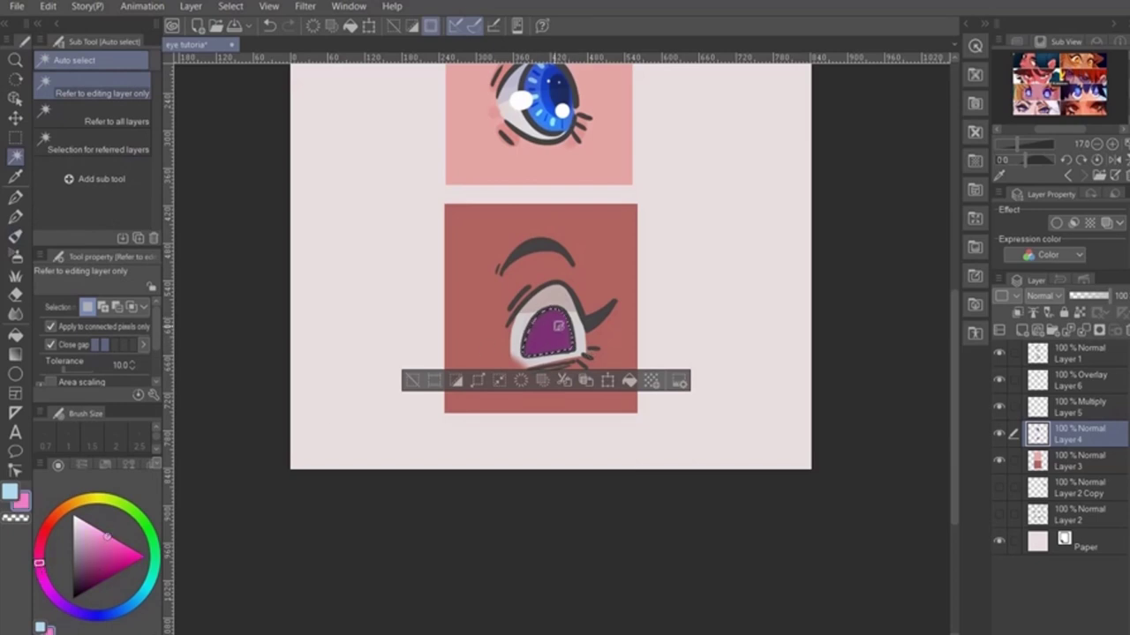
pyautogui.press('b')
pyautogui.hotkey('ctrl', 'z')
pyautogui.press(']')
pyautogui.press(']')
pyautogui.press(']')
pyautogui.press(']')
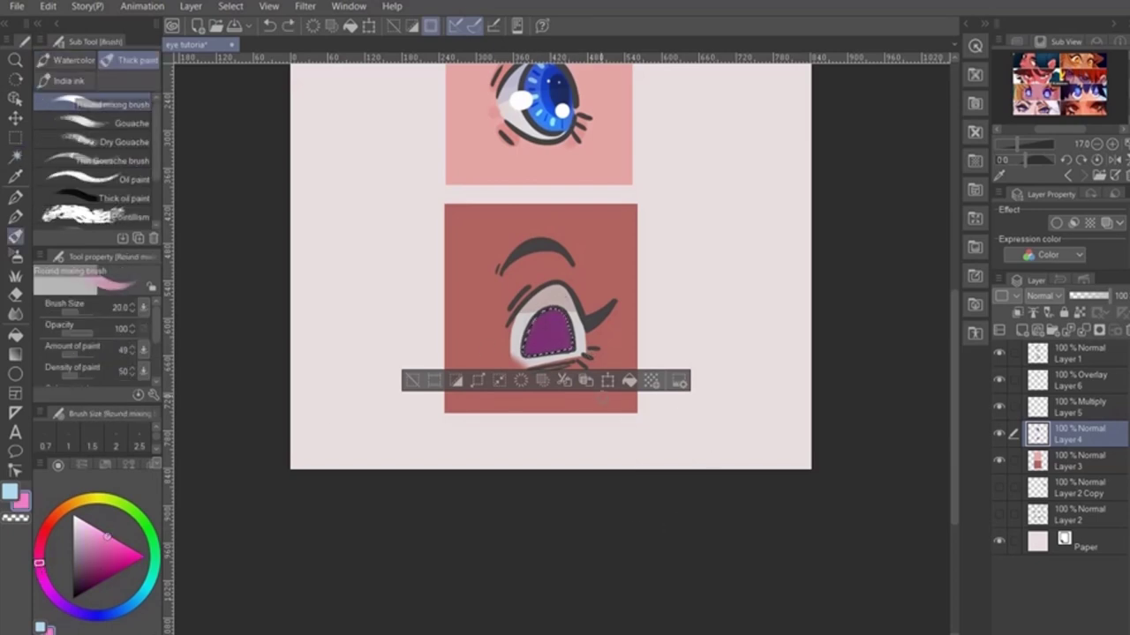
pyautogui.moveTo(527, 353)
pyautogui.mouseDown()
pyautogui.moveTo(507, 363)
pyautogui.moveTo(600, 329)
pyautogui.mouseUp()
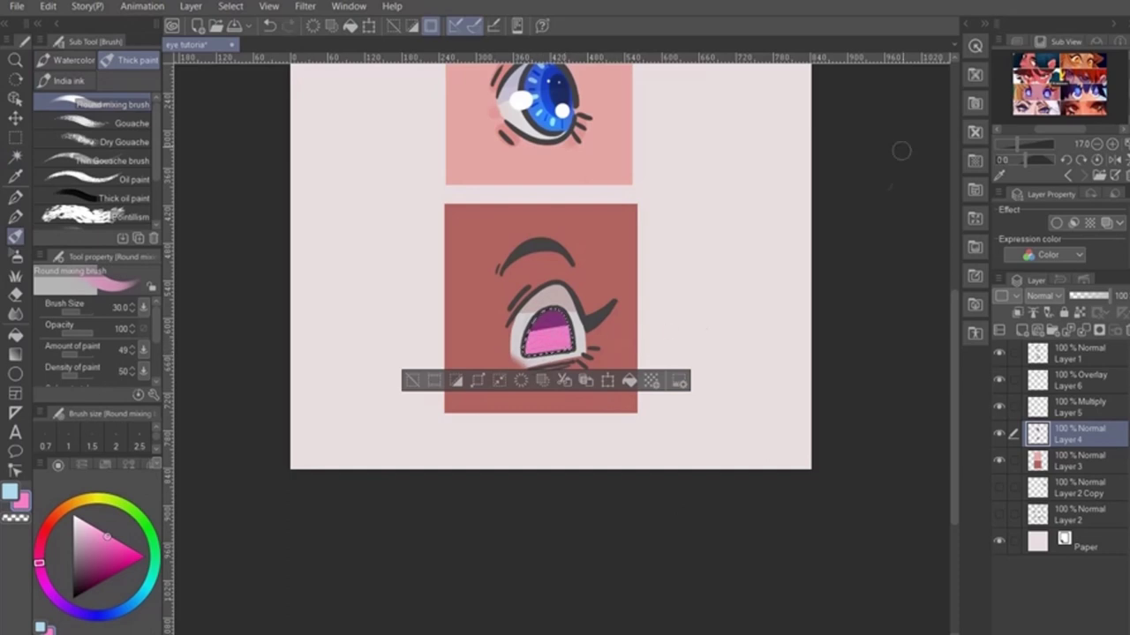
pyautogui.moveTo(528, 346); pyautogui.dragTo(609, 320)
pyautogui.hotkey('ctrl', 'd')
# Step: Choose a light mint green and switch to the Turnip pen at size 8
pyautogui.click(155, 560)
pyautogui.moveTo(111, 537)
pyautogui.mouseDown()
pyautogui.moveTo(100, 552)
pyautogui.moveTo(103, 539)
pyautogui.mouseUp()
pyautogui.press('[')
pyautogui.press('[')
pyautogui.press('[')
pyautogui.press('[')
pyautogui.press('[')
pyautogui.press('[')
pyautogui.press('[')
pyautogui.press('p')
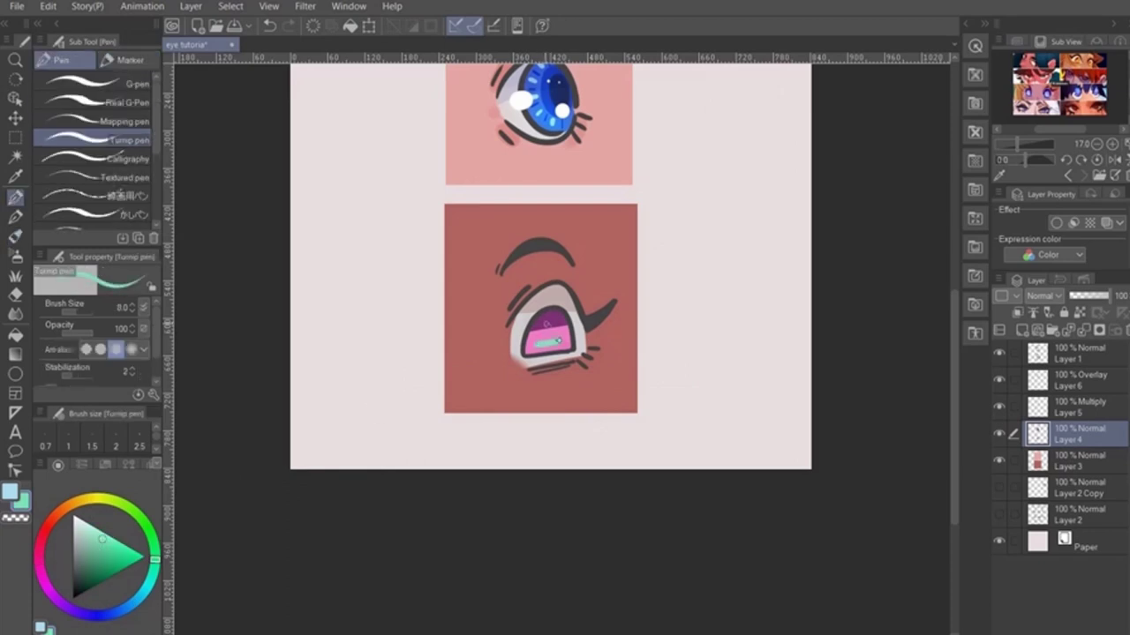
pyautogui.moveTo(547, 318)
pyautogui.mouseDown()
pyautogui.moveTo(537, 343)
pyautogui.moveTo(550, 327)
pyautogui.moveTo(549, 348)
pyautogui.moveTo(542, 338)
pyautogui.mouseUp()
pyautogui.hotkey('ctrl', 'z')
pyautogui.hotkey('ctrl', 'z')
pyautogui.hotkey('ctrl', 'z')
# Step: Draw a filled mint green six-pointed star on the empty canvas beside the lower square, using the Turnip pen at size 6
pyautogui.press('[')
pyautogui.press('[')
pyautogui.moveTo(721, 279)
pyautogui.mouseDown()
pyautogui.moveTo(705, 312)
pyautogui.moveTo(739, 313)
pyautogui.moveTo(719, 279)
pyautogui.moveTo(739, 288)
pyautogui.moveTo(724, 319)
pyautogui.moveTo(707, 295)
pyautogui.mouseUp()
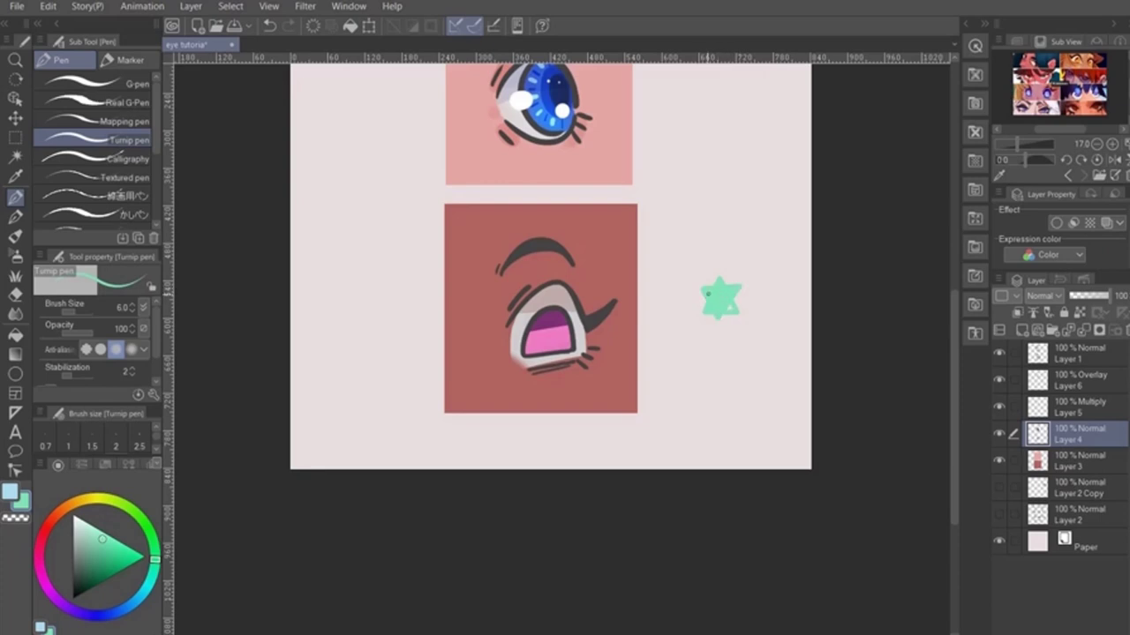
# Step: Select the star with a rectangular selection and transform it smaller, placing it in the centre of the lower eye's iris
pyautogui.press('m')
pyautogui.moveTo(676, 253); pyautogui.dragTo(775, 346)
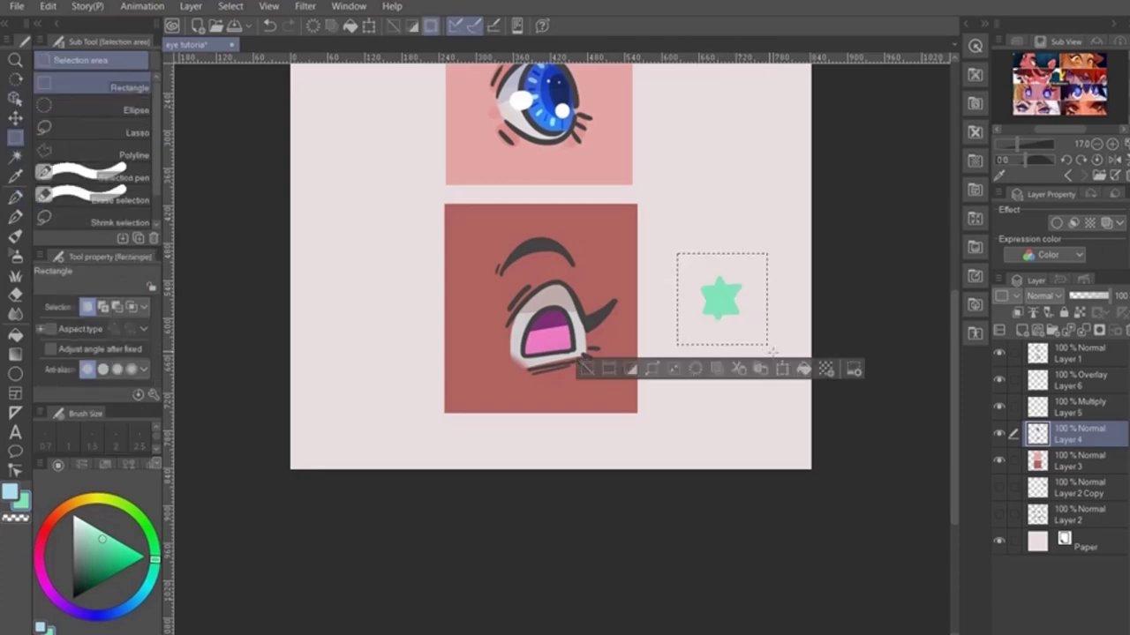
pyautogui.hotkey('ctrl', 't')
pyautogui.moveTo(716, 290); pyautogui.dragTo(555, 338)
pyautogui.press('Return')
# Step: Recolour the star yellow-green within an automatic selection and shade its upper part with a deeper green, then clear the selection
pyautogui.press('w')
pyautogui.click(549, 334)
pyautogui.hotkey('ctrl', 'd')
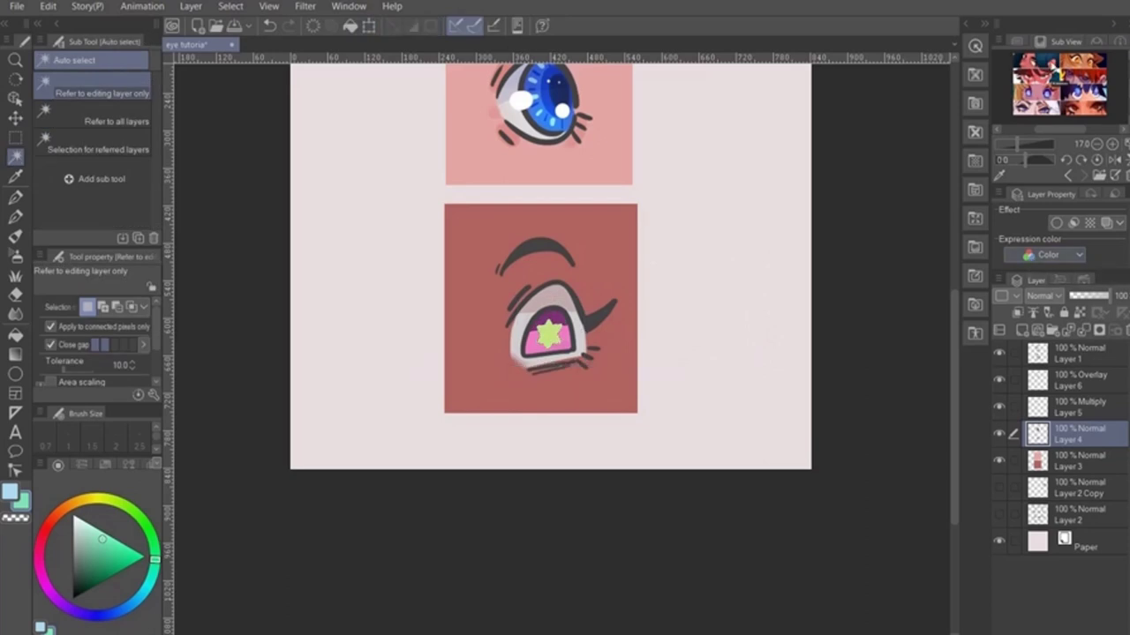
pyautogui.moveTo(711, 258)
pyautogui.mouseDown()
pyautogui.moveTo(716, 365)
pyautogui.moveTo(721, 304)
pyautogui.mouseUp()
pyautogui.click(558, 381)
pyautogui.press('p')
pyautogui.keyDown('alt'); pyautogui.click(558, 381); pyautogui.keyUp('alt')
pyautogui.moveTo(115, 501); pyautogui.dragTo(132, 509)
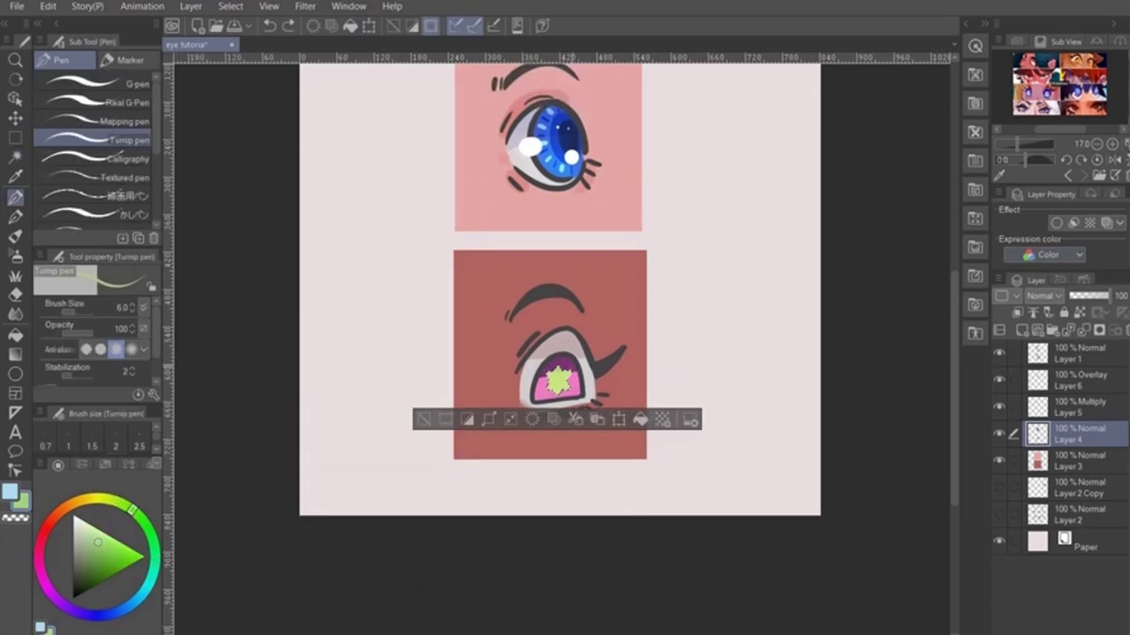
pyautogui.hotkey('ctrl', 'd')
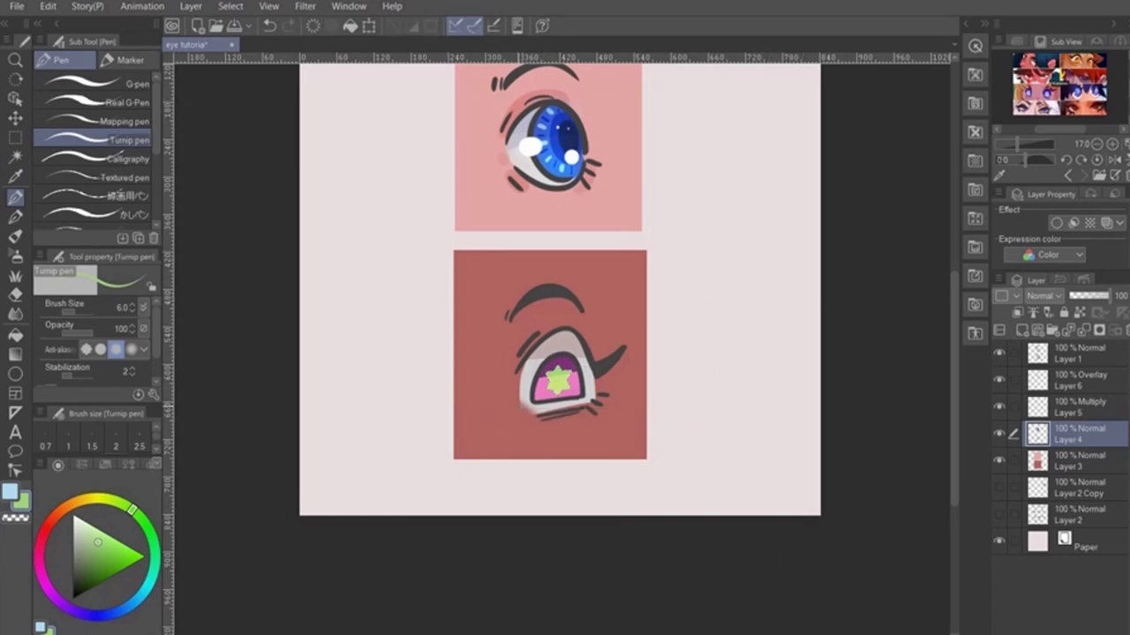
# Step: Add small light yellow sparkles and light pink dots to the lower iris around the star with the Turnip pen at size 6
pyautogui.click(93, 499)
pyautogui.moveTo(93, 520); pyautogui.dragTo(126, 517)
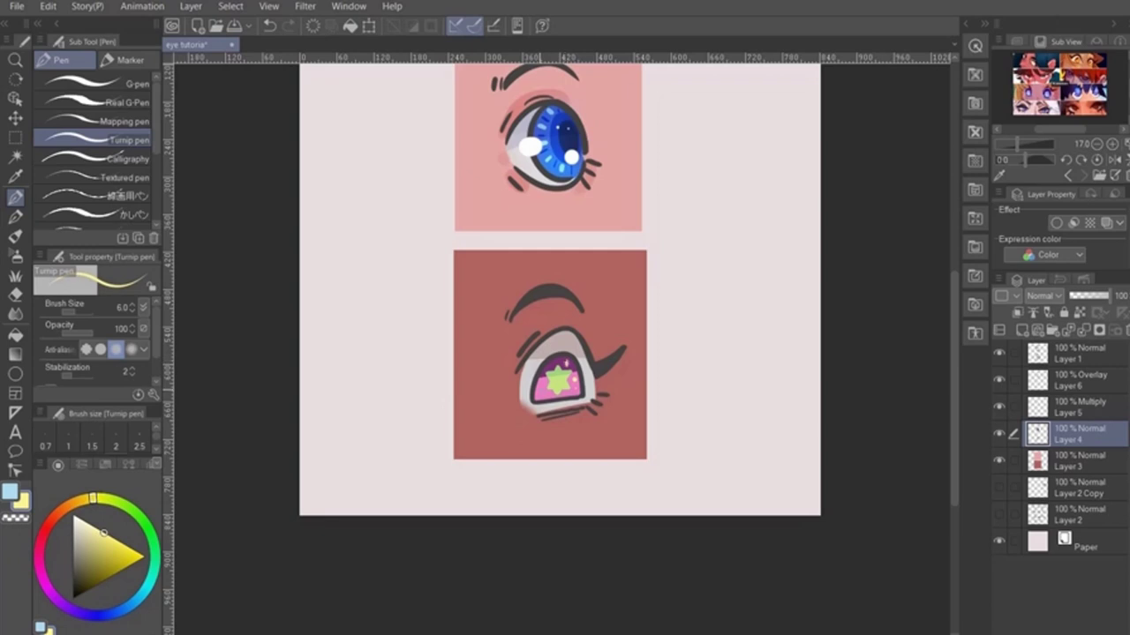
pyautogui.click(541, 393)
pyautogui.keyDown('alt'); pyautogui.click(554, 394); pyautogui.keyUp('alt')
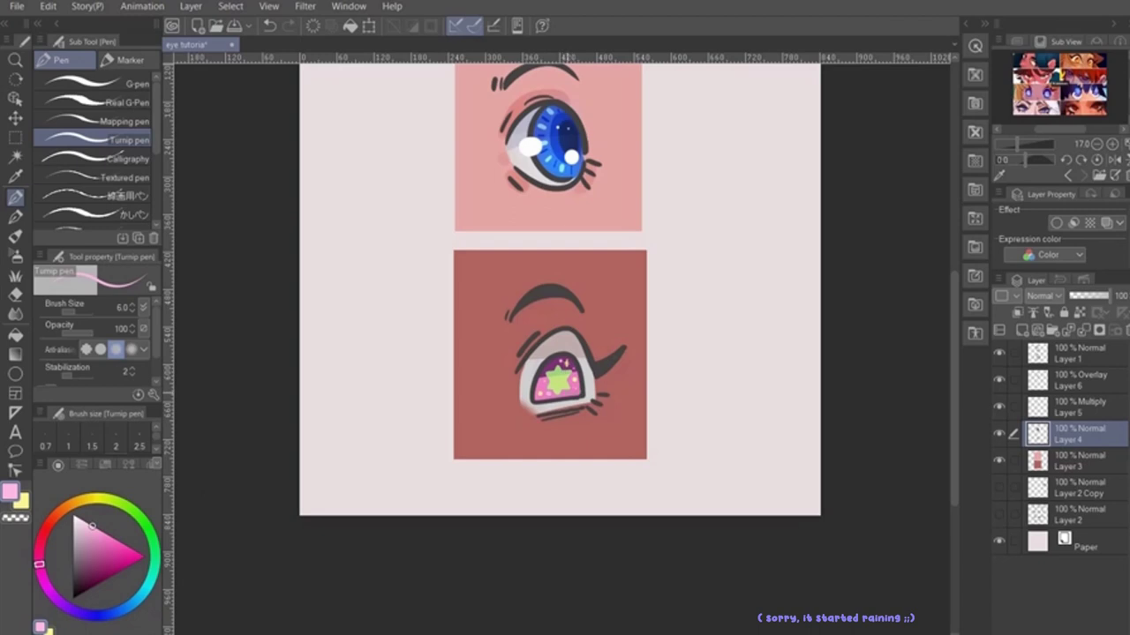
# Step: Paint white highlights on either side of the lower iris on Layer 1, using the Turnip pen at size 12
pyautogui.moveTo(524, 382); pyautogui.dragTo(580, 391)
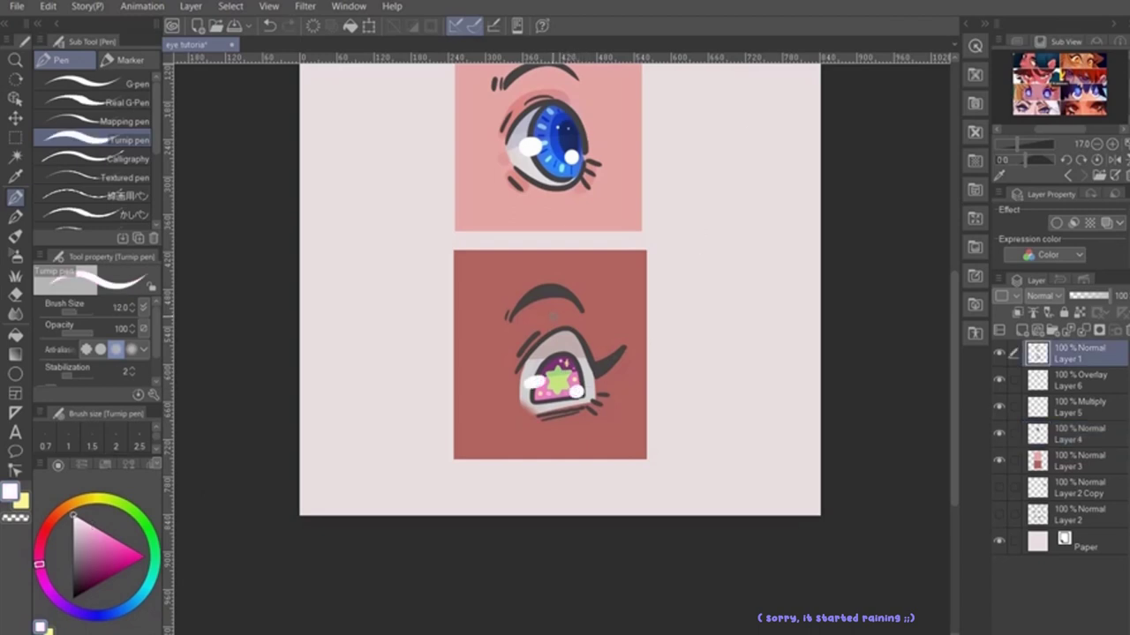
pyautogui.press('[')
pyautogui.press('[')
pyautogui.press('[')
pyautogui.press('[')
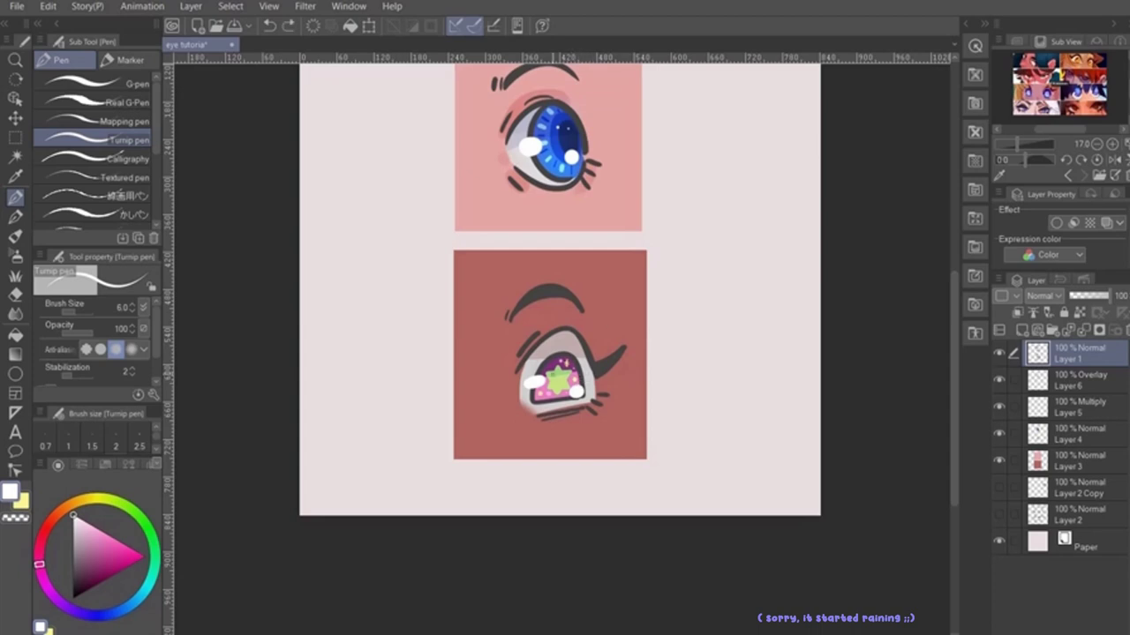
pyautogui.click(578, 375)
# Step: Add light pink dots to the upper part of the lower iris on Layer 4 with the Turnip pen at size 6
pyautogui.keyDown('alt'); pyautogui.click(553, 393); pyautogui.keyUp('alt')
pyautogui.click(1113, 438)
pyautogui.click(91, 526)
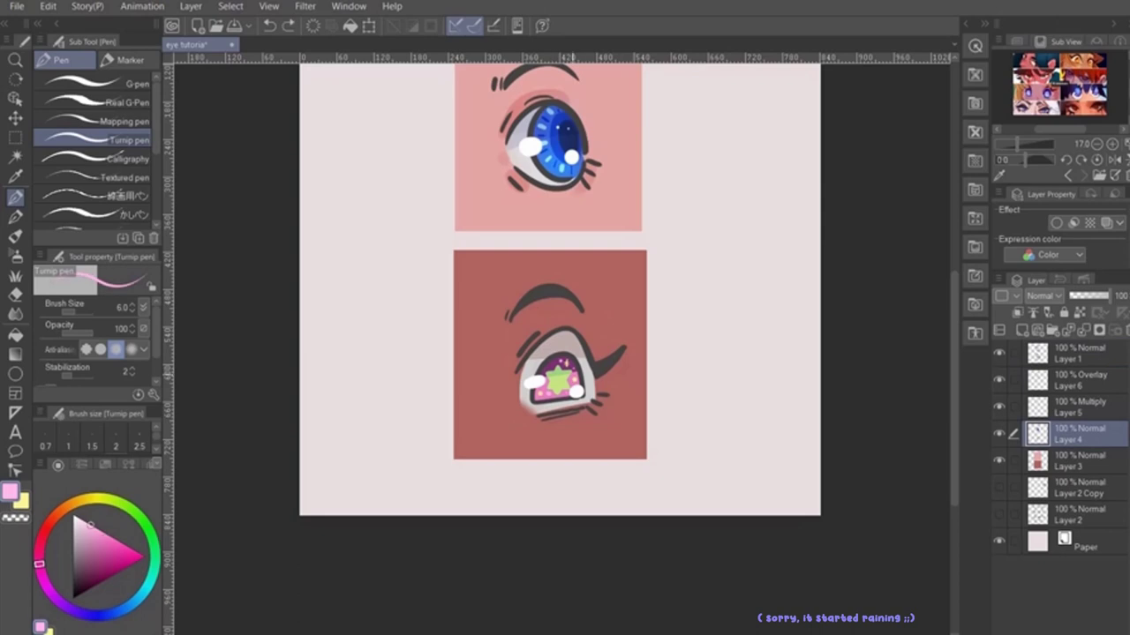
pyautogui.moveTo(563, 372); pyautogui.dragTo(571, 371)
# Step: Fill the gaps along the lower eye's white with the sampled light grey, finishing on Layer 4 with the Turnip pen
pyautogui.keyDown('alt'); pyautogui.click(527, 362); pyautogui.keyUp('alt')
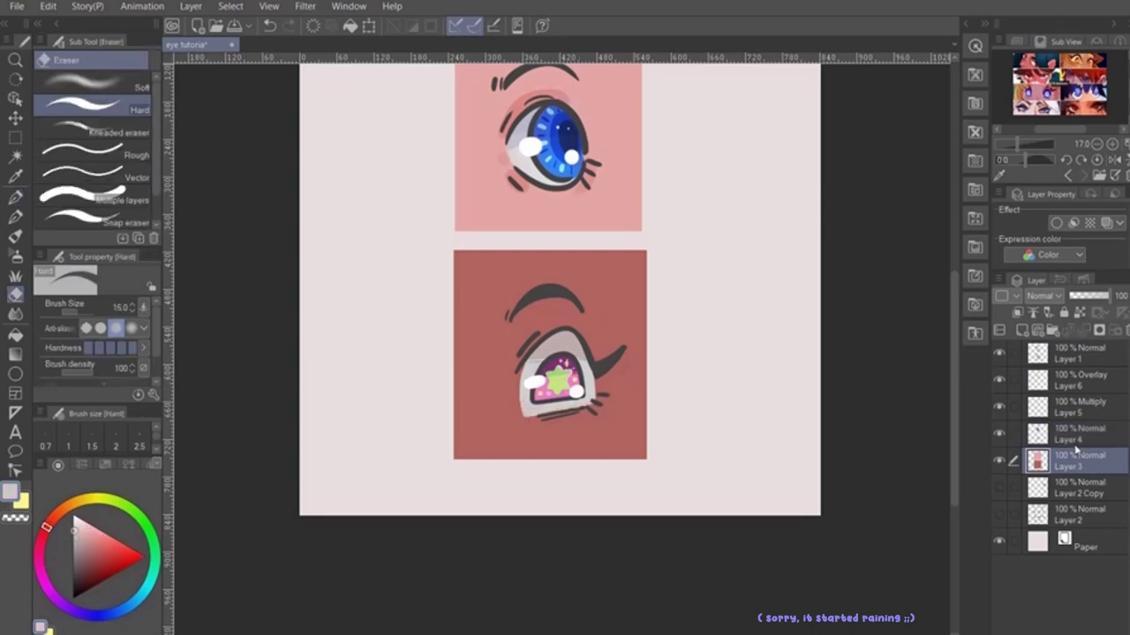
pyautogui.click(1076, 443)
pyautogui.press('p')
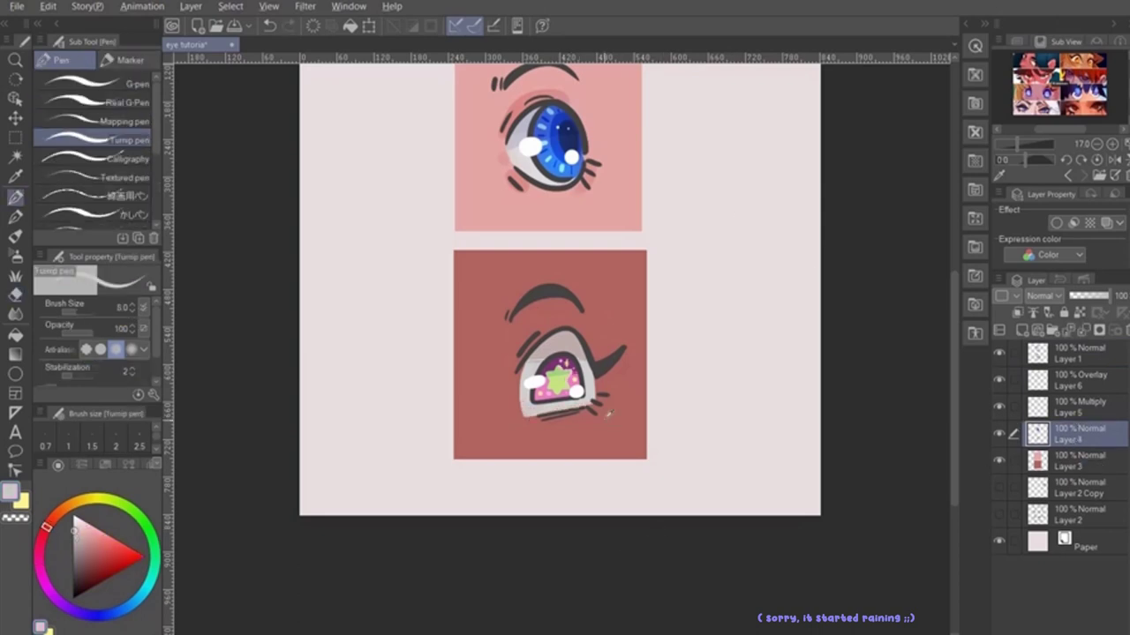
# Step: Shade the skin around the lower eye's lid, lower lash line and inner brow with darker red, using the Turnip pen at size 15
pyautogui.keyDown('alt'); pyautogui.click(607, 413); pyautogui.keyUp('alt')
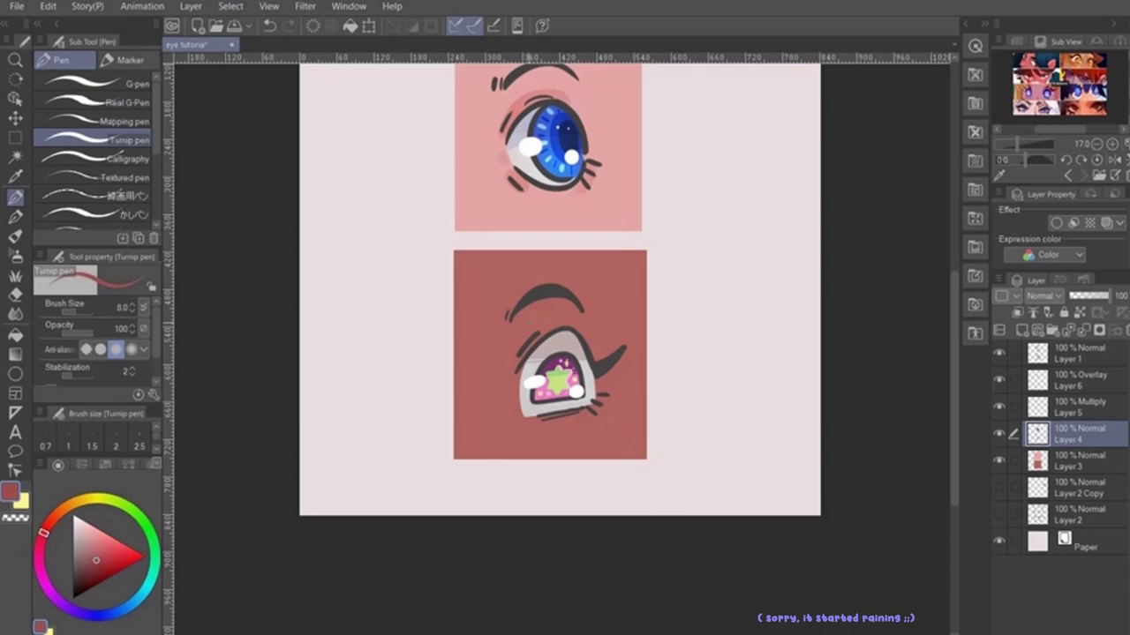
pyautogui.press(']')
pyautogui.press(']')
pyautogui.press(']')
pyautogui.moveTo(512, 361); pyautogui.dragTo(540, 333)
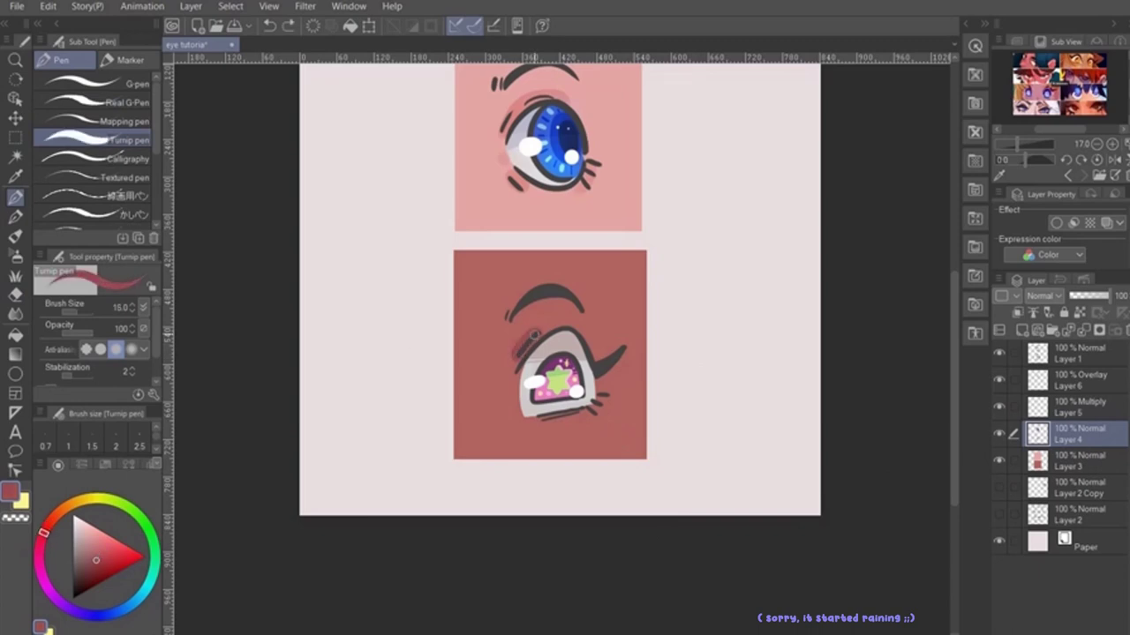
pyautogui.moveTo(540, 418); pyautogui.dragTo(584, 419)
pyautogui.moveTo(510, 309)
pyautogui.mouseDown()
pyautogui.moveTo(567, 351)
pyautogui.moveTo(537, 345)
pyautogui.moveTo(592, 322)
pyautogui.mouseUp()
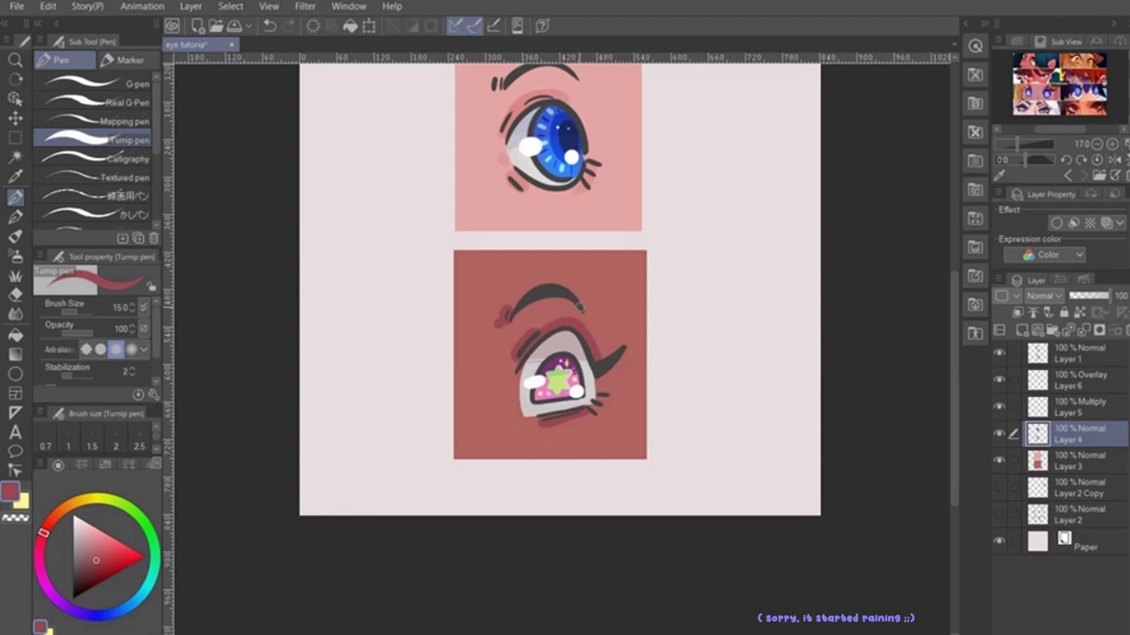
# Step: Draw small light pink sparkles on the skin above the lower eye's wing with the Turnip pen at size 7
pyautogui.click(89, 538)
pyautogui.press('[')
pyautogui.press('[')
pyautogui.press('[')
pyautogui.press('[')
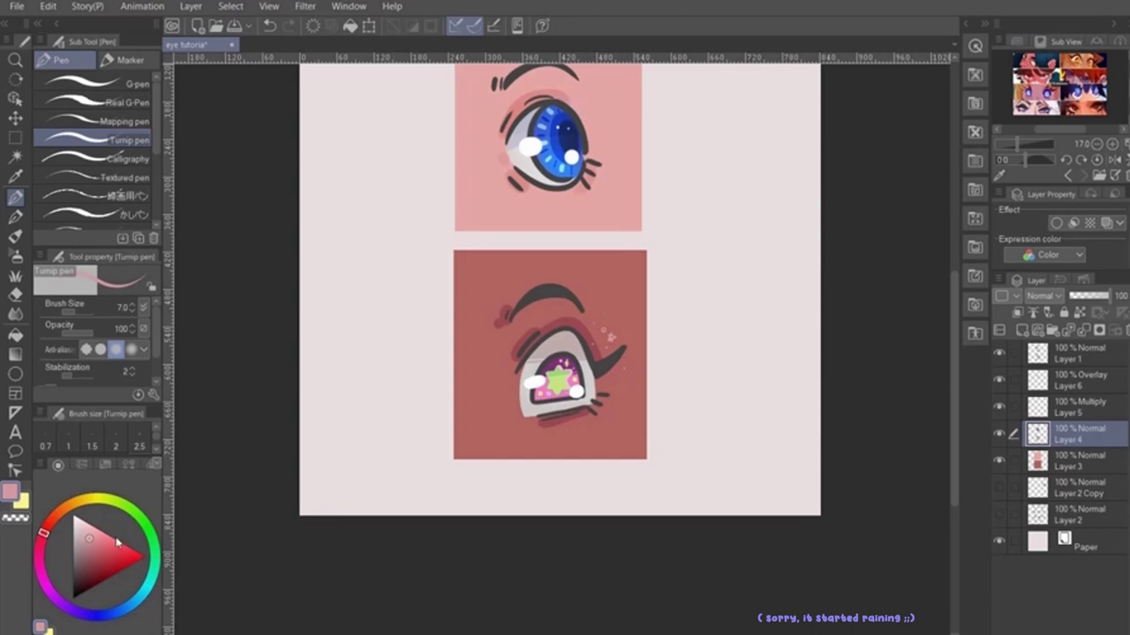
# Step: Add brighter coral pink dots around the lower eye's outer corner and clean up the extra marks with the Hard eraser
pyautogui.click(115, 538)
pyautogui.press('e')
pyautogui.press('p')
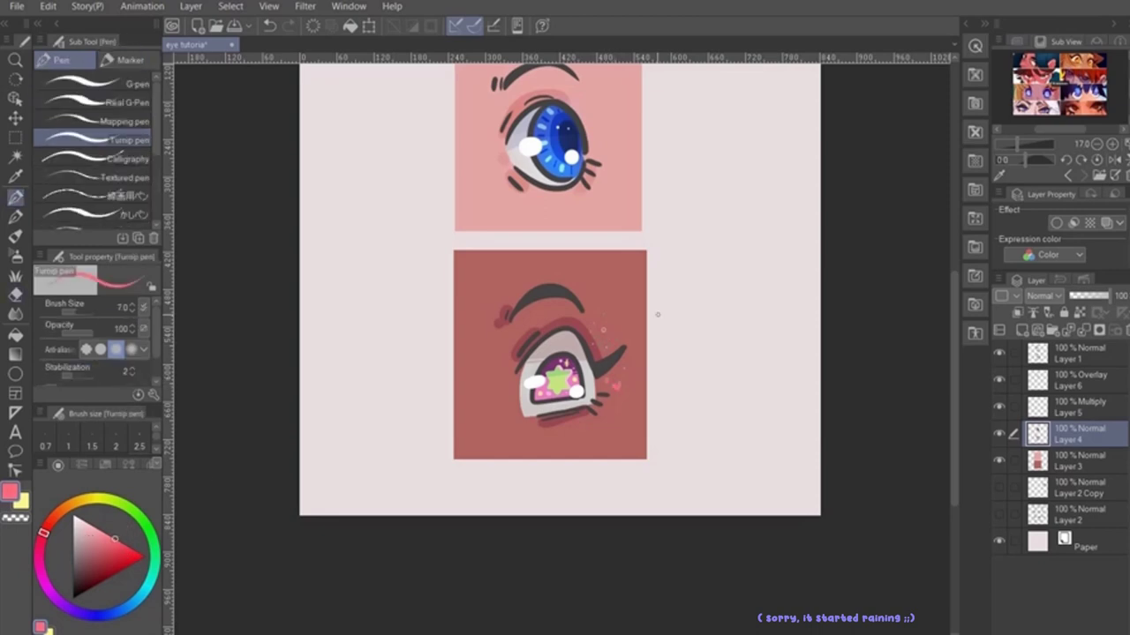
pyautogui.hotkey('ctrl', 'z')
pyautogui.click(620, 334)
pyautogui.press('[')
pyautogui.press('[')
pyautogui.press('e')
pyautogui.moveTo(539, 243); pyautogui.dragTo(542, 335)
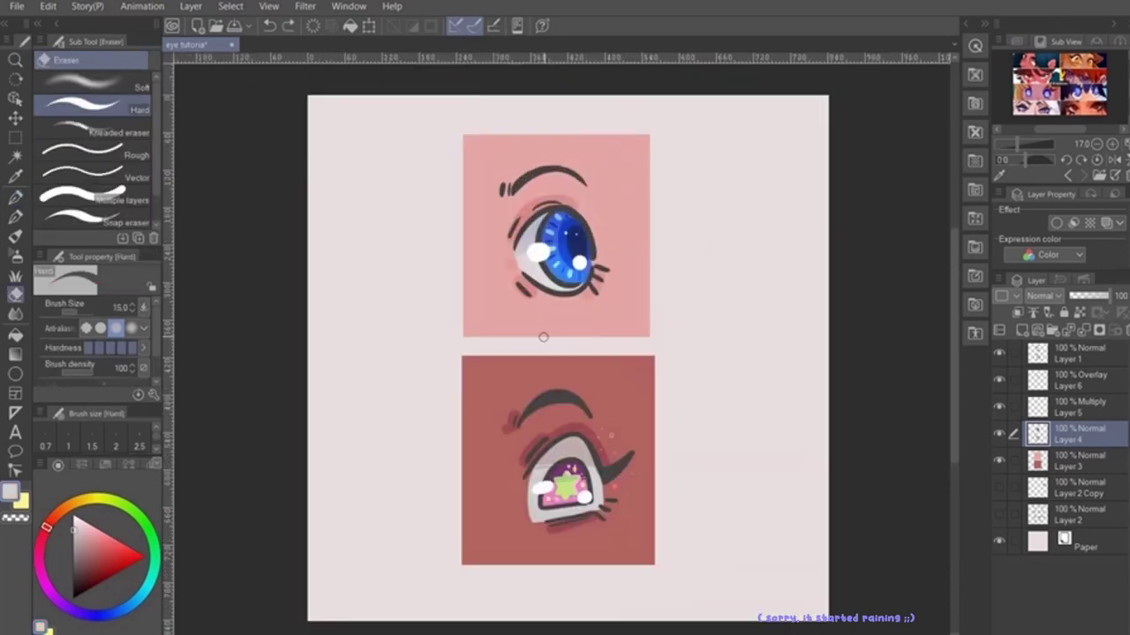
# Step: Airbrush a light pink glow over the lower iris on the Overlay layer, Layer 6, using the Soft airbrush at size 20
pyautogui.press('p')
pyautogui.press(']')
pyautogui.press(']')
pyautogui.press(']')
pyautogui.press(']')
pyautogui.press(']')
pyautogui.moveTo(711, 596); pyautogui.dragTo(734, 527)
pyautogui.click(1056, 381)
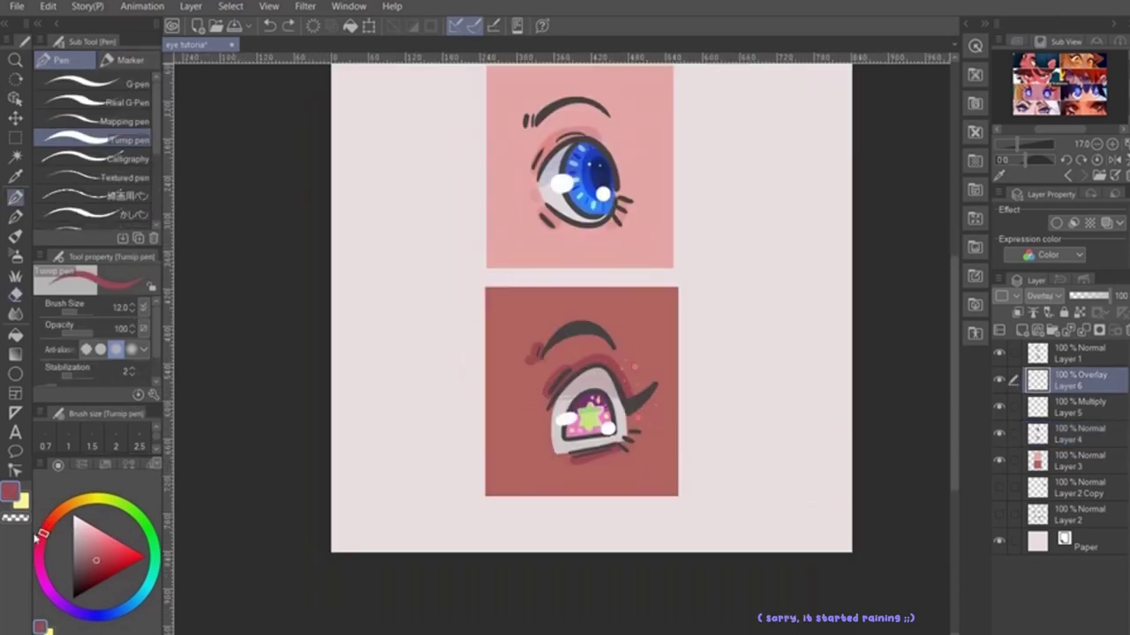
pyautogui.press('b')
pyautogui.press('b')
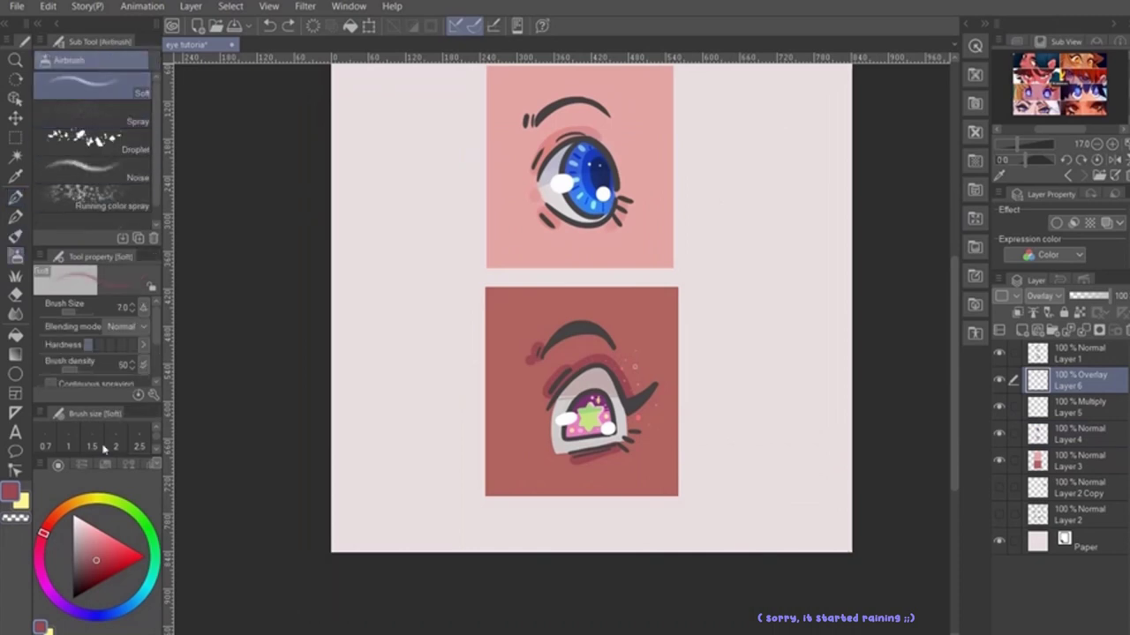
pyautogui.click(92, 527)
pyautogui.press(']')
pyautogui.press(']')
pyautogui.press(']')
pyautogui.press(']')
pyautogui.press(']')
pyautogui.press(']')
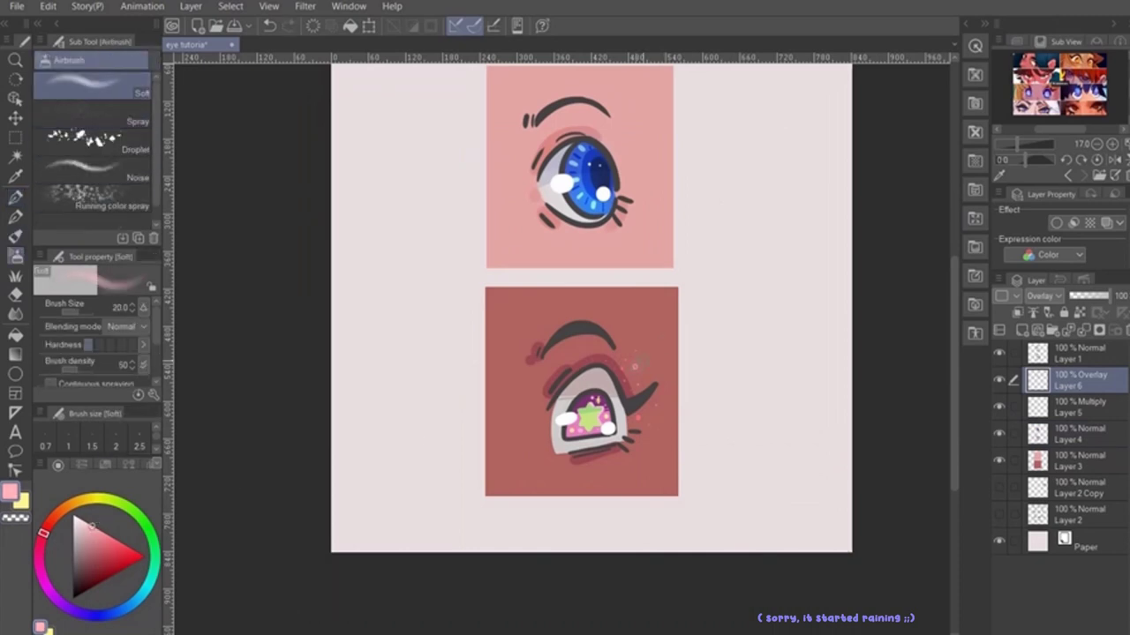
pyautogui.moveTo(600, 405)
pyautogui.mouseDown()
pyautogui.moveTo(607, 417)
pyautogui.moveTo(598, 403)
pyautogui.moveTo(584, 431)
pyautogui.mouseUp()
# Step: Refine the lower iris's glow beside the star with light pink strokes of the Soft airbrush at size 8
pyautogui.press('[')
pyautogui.press('[')
pyautogui.press('[')
pyautogui.press('[')
pyautogui.press('[')
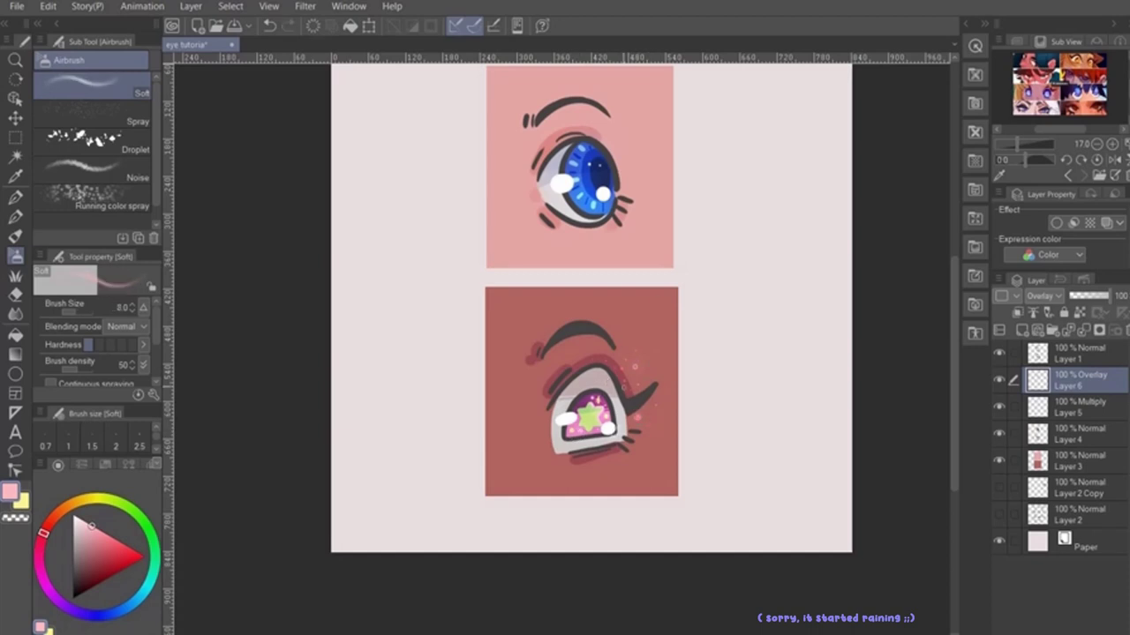
pyautogui.hotkey('ctrl', 'z')
pyautogui.moveTo(599, 421); pyautogui.dragTo(607, 419)
pyautogui.moveTo(712, 360); pyautogui.dragTo(738, 420)
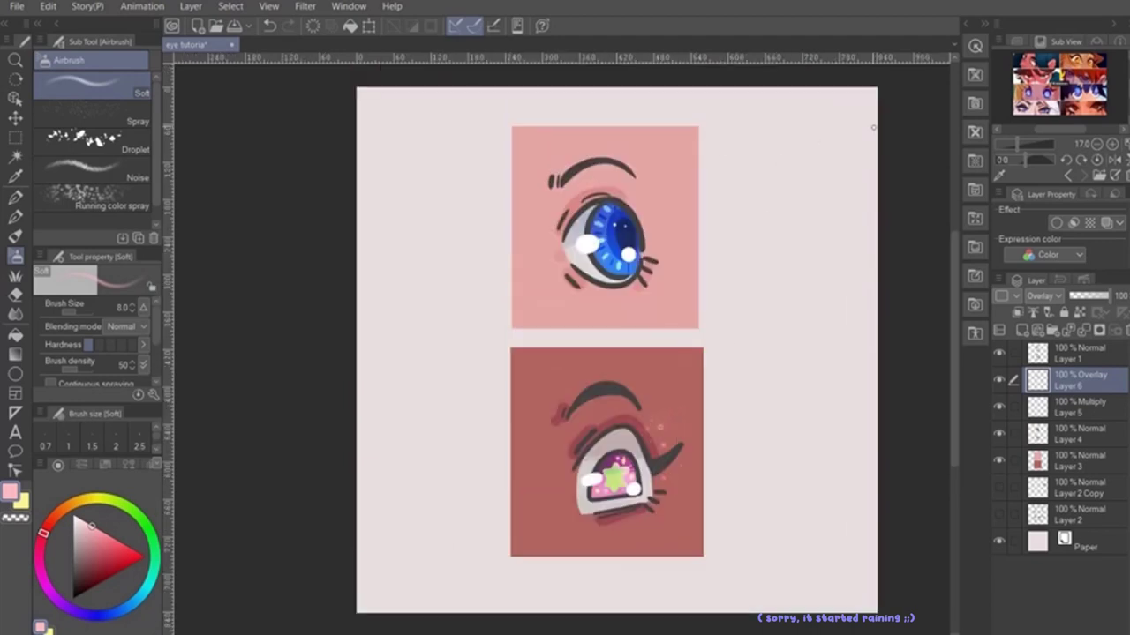
pyautogui.keyDown('alt'); pyautogui.click(624, 415); pyautogui.keyUp('alt')
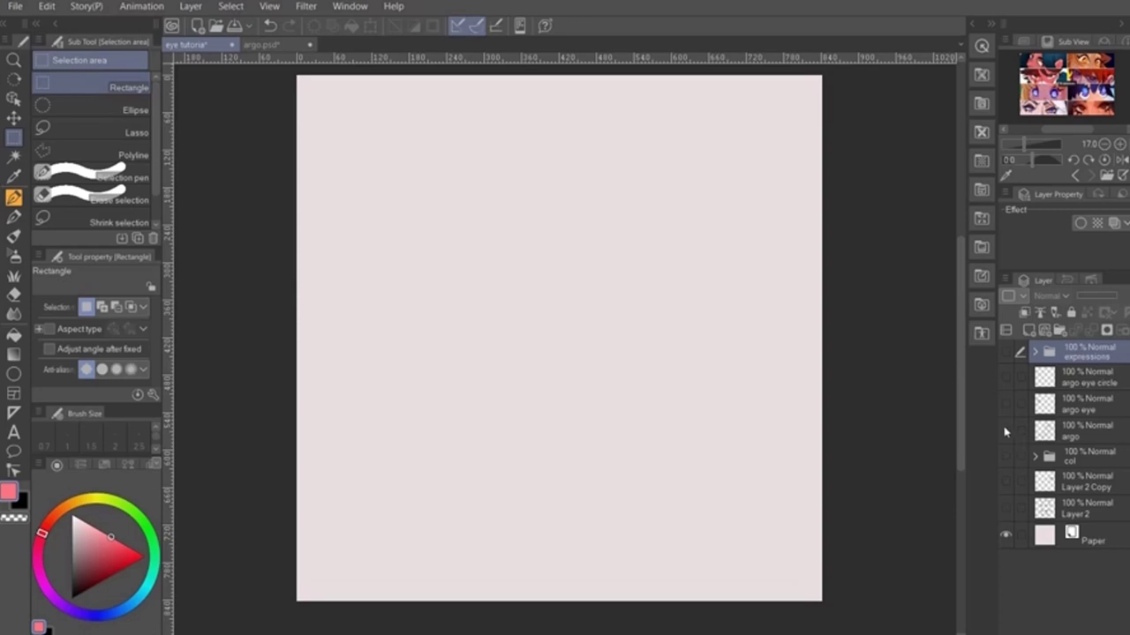
# Step: Make the argo and argo eye layers visible
pyautogui.press('k')
pyautogui.click(1006, 432)
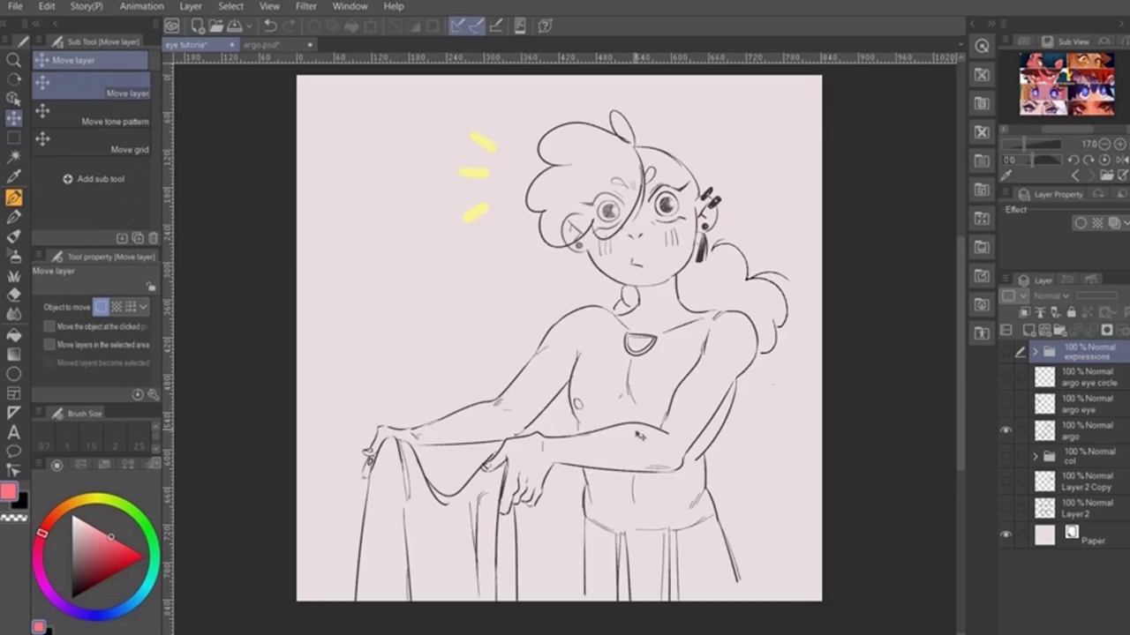
pyautogui.press('h')
pyautogui.moveTo(742, 505); pyautogui.dragTo(751, 516)
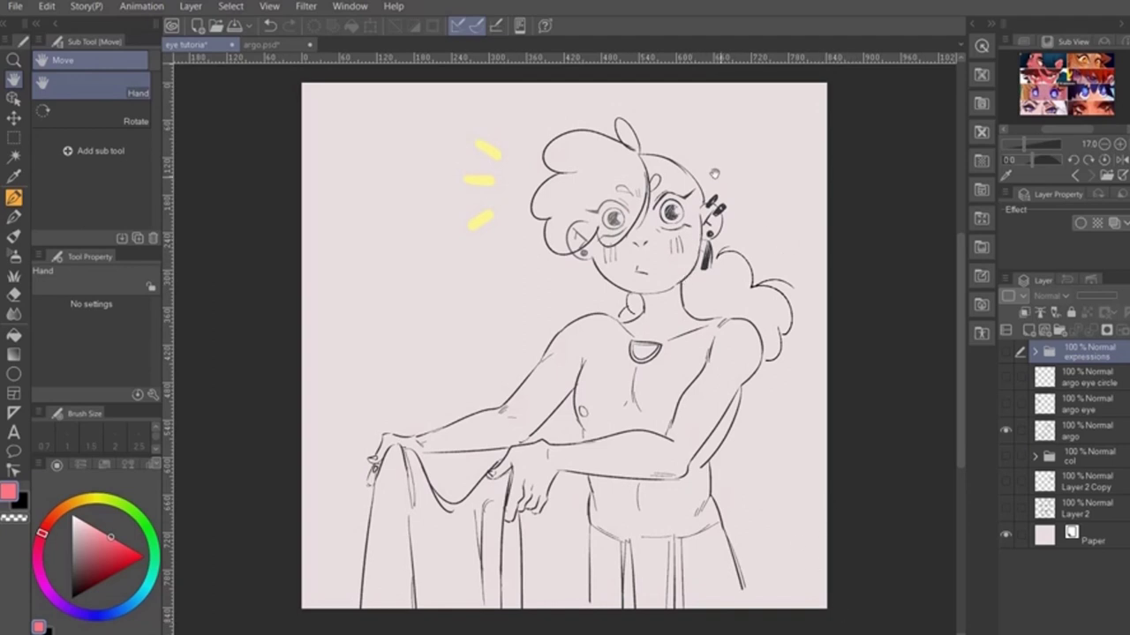
pyautogui.click(1007, 403)
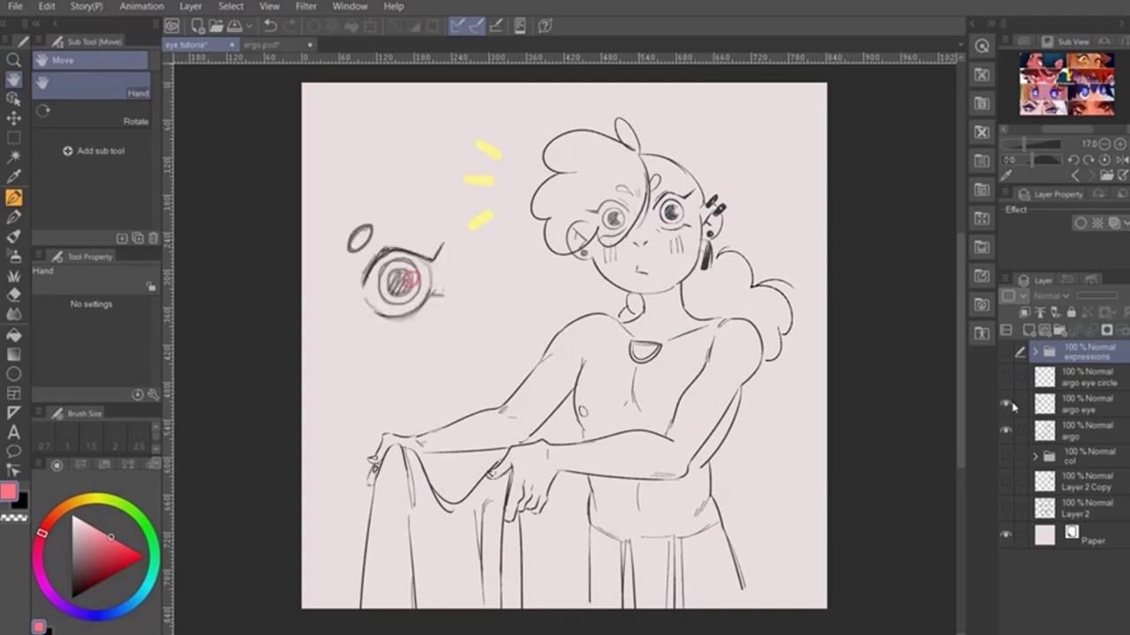
# Step: Set the argo eye layer's opacity to 35% and make the argo eye circle layer visible
pyautogui.click(1102, 410)
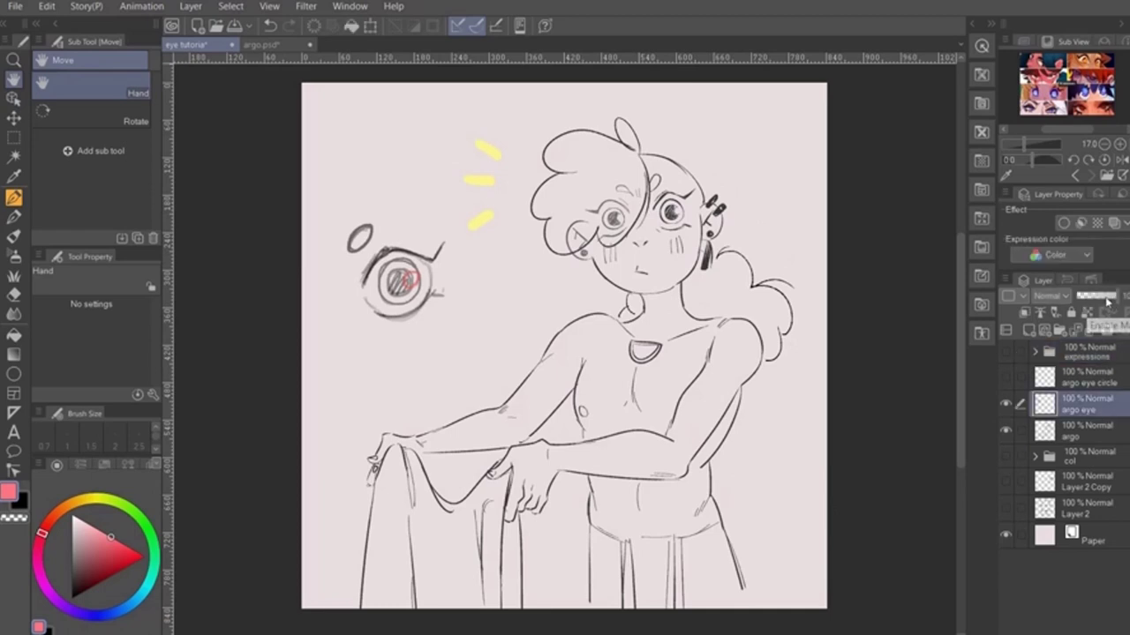
pyautogui.click(1091, 300)
pyautogui.click(1010, 378)
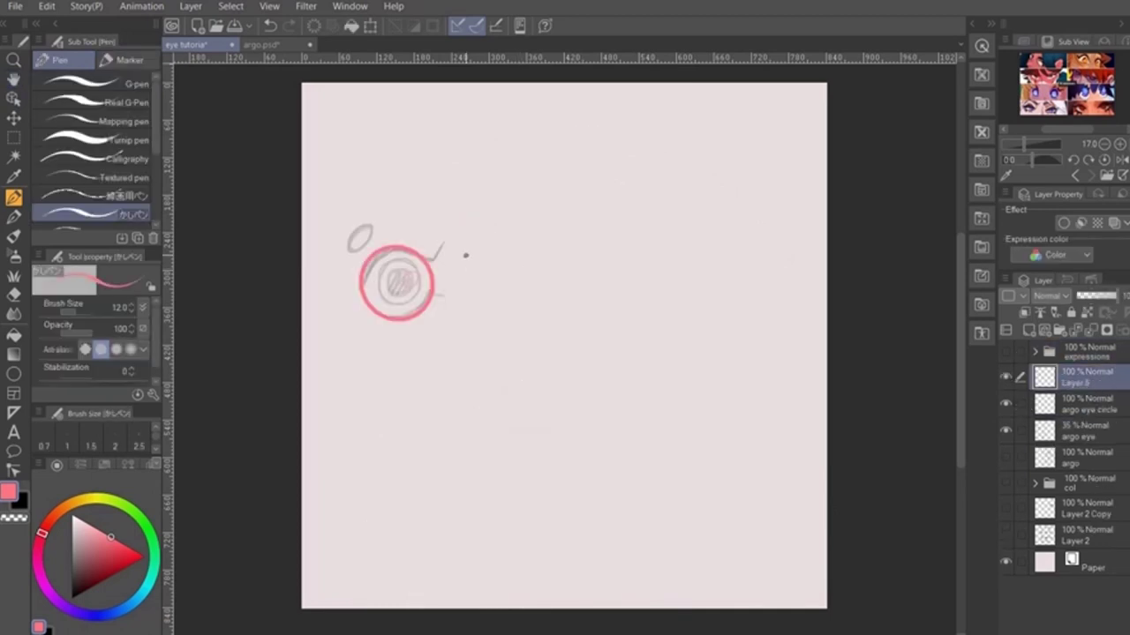
# Step: Add freehand pink pen marks beside the circled eye on the new layer above the argo eye circle
pyautogui.moveTo(464, 257)
pyautogui.mouseDown()
pyautogui.moveTo(491, 239)
pyautogui.moveTo(489, 254)
pyautogui.mouseUp()
pyautogui.moveTo(546, 177)
pyautogui.mouseDown()
pyautogui.moveTo(522, 231)
pyautogui.moveTo(554, 240)
pyautogui.mouseUp()
pyautogui.moveTo(468, 284)
pyautogui.mouseDown()
pyautogui.moveTo(487, 304)
pyautogui.moveTo(475, 305)
pyautogui.mouseUp()
pyautogui.moveTo(542, 277)
pyautogui.mouseDown()
pyautogui.moveTo(550, 295)
pyautogui.moveTo(543, 276)
pyautogui.mouseUp()
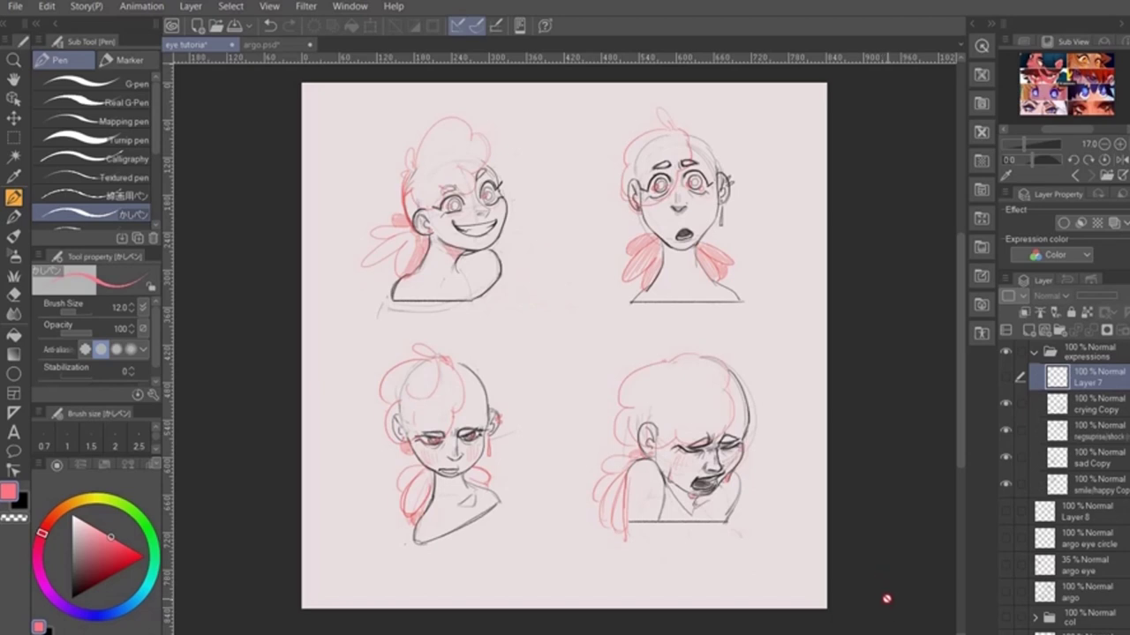
# Step: Show Layer 7 and sketch a pink central circle with arrows pointing towards the four expression heads
pyautogui.click(1005, 377)
pyautogui.moveTo(532, 342); pyautogui.dragTo(500, 305)
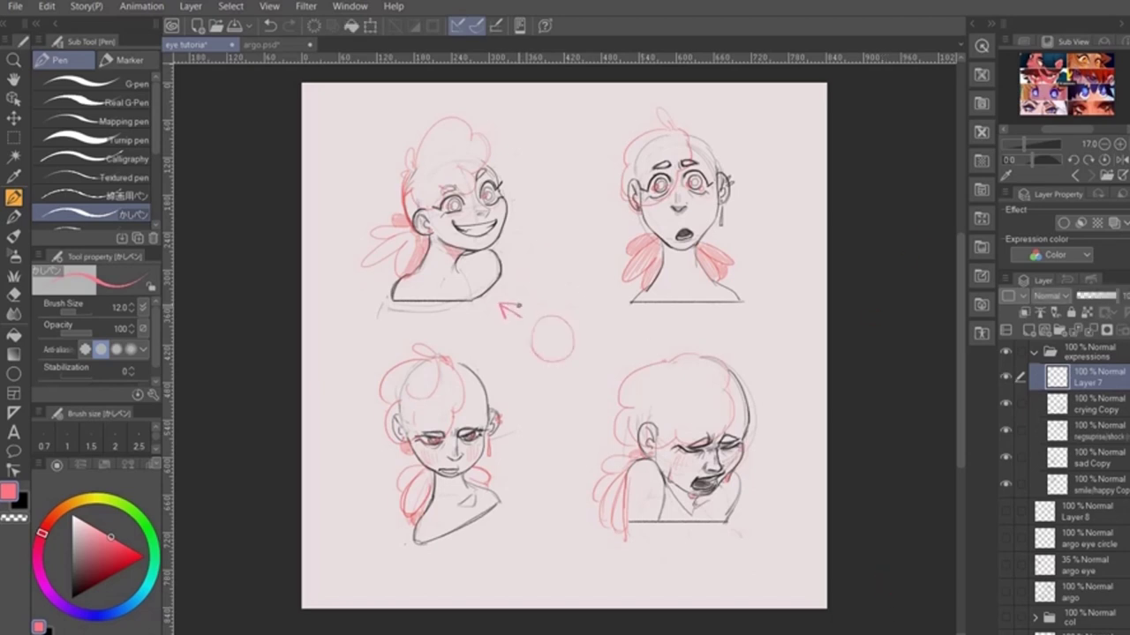
pyautogui.moveTo(535, 367)
pyautogui.mouseDown()
pyautogui.moveTo(520, 386)
pyautogui.moveTo(604, 385)
pyautogui.mouseUp()
pyautogui.moveTo(579, 308)
pyautogui.mouseDown()
pyautogui.moveTo(600, 291)
pyautogui.moveTo(598, 307)
pyautogui.mouseUp()
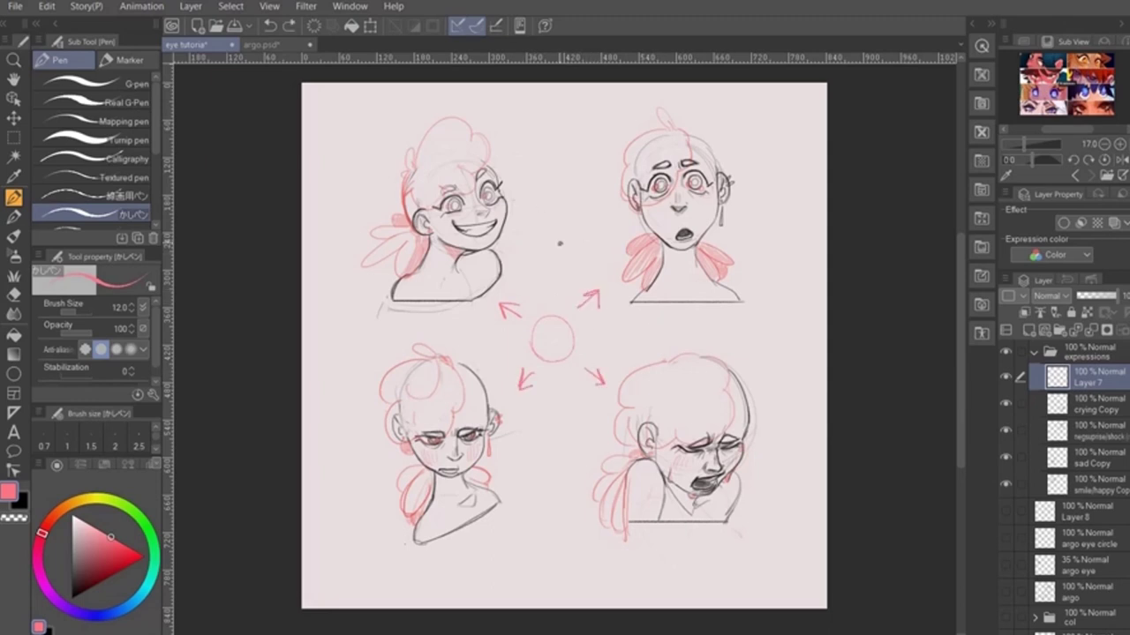
# Step: Lower the opacity of the four expression sketch layers, from crying Copy to smile/happy Copy, to 28%
pyautogui.click(1097, 406)
pyautogui.keyDown('shift'); pyautogui.click(1099, 485); pyautogui.keyUp('shift')
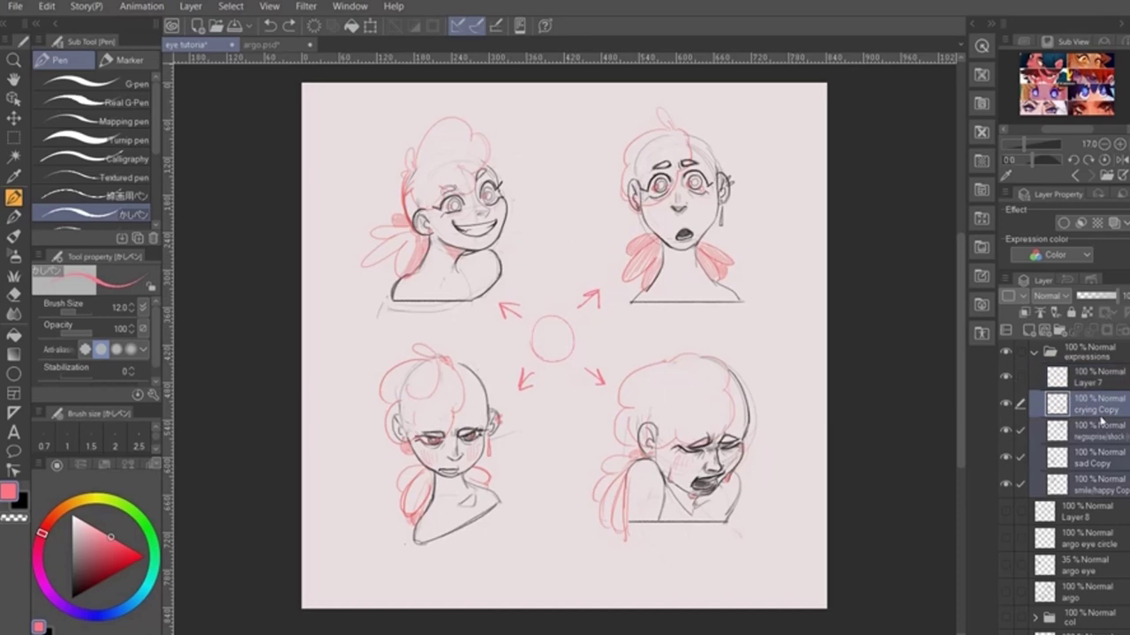
pyautogui.click(1094, 297)
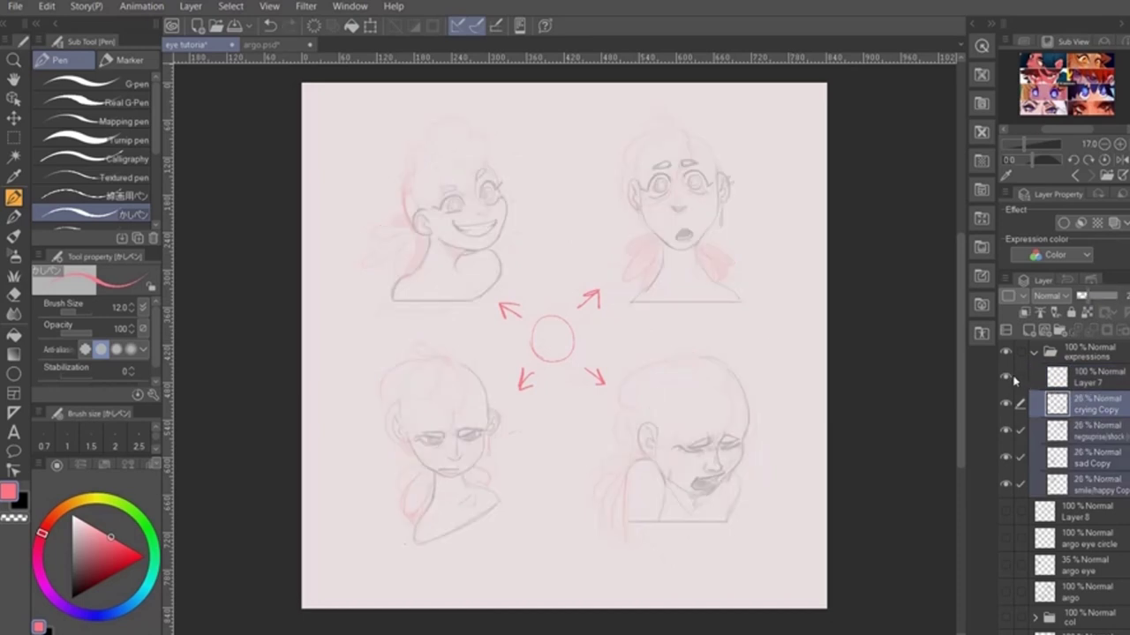
# Step: On Layer 7, outline the smiling face's far eye in pink and add small arrows above and below its outer corner
pyautogui.click(1067, 382)
pyautogui.hotkey('ctrl', '+')
pyautogui.moveTo(643, 184); pyautogui.dragTo(743, 254)
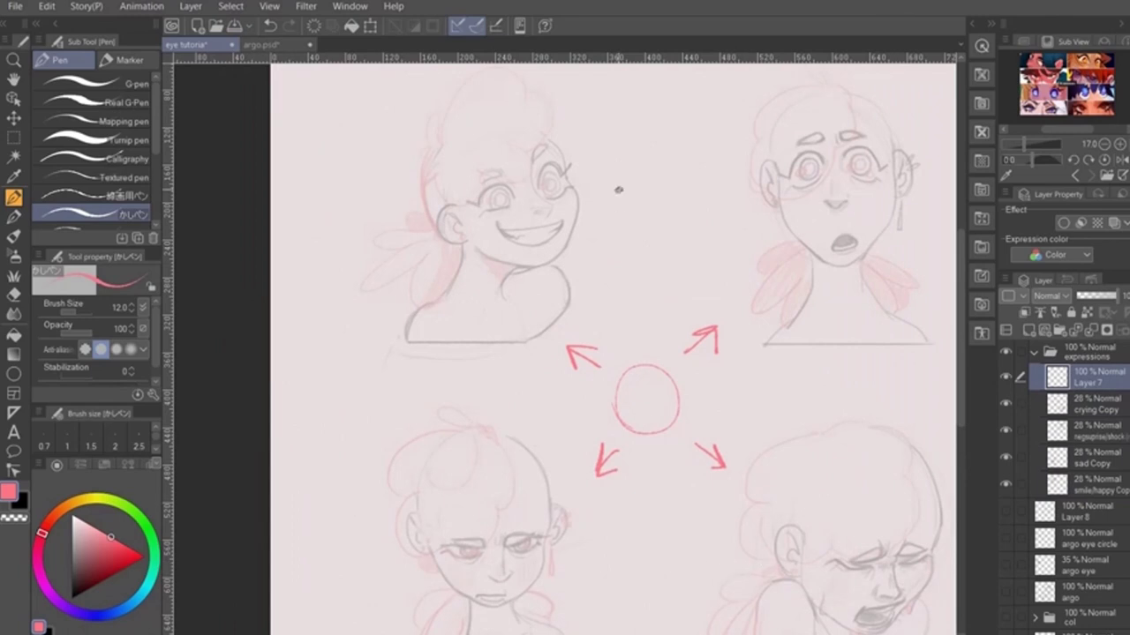
pyautogui.scroll(1, 673, 169)
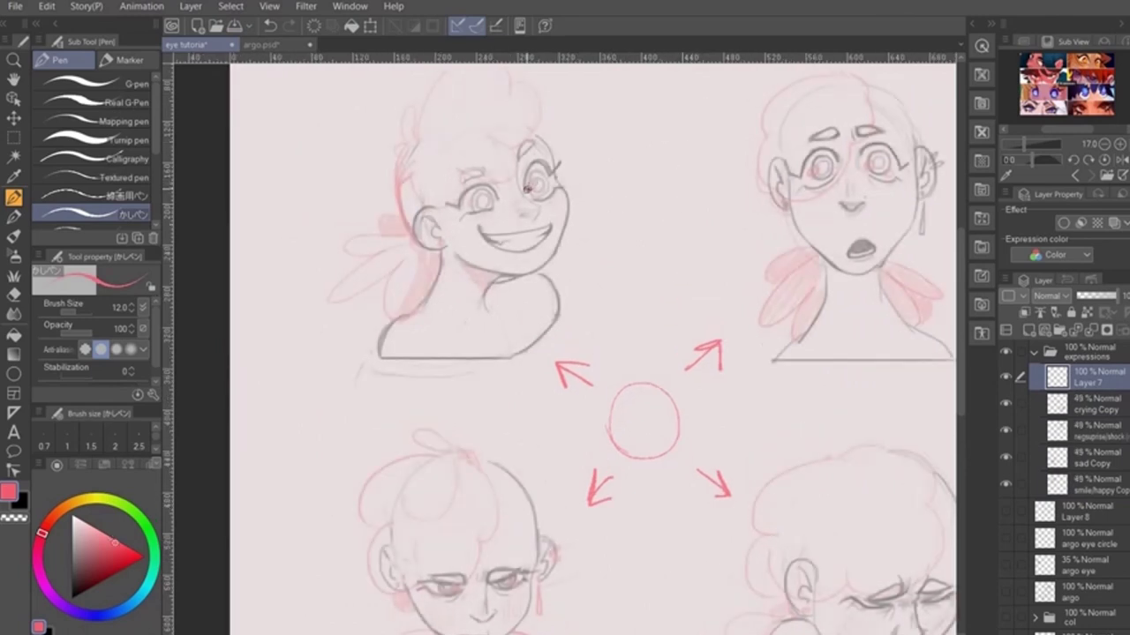
pyautogui.moveTo(528, 188)
pyautogui.mouseDown()
pyautogui.moveTo(543, 164)
pyautogui.moveTo(541, 192)
pyautogui.moveTo(527, 186)
pyautogui.moveTo(552, 183)
pyautogui.moveTo(557, 148)
pyautogui.moveTo(570, 210)
pyautogui.mouseUp()
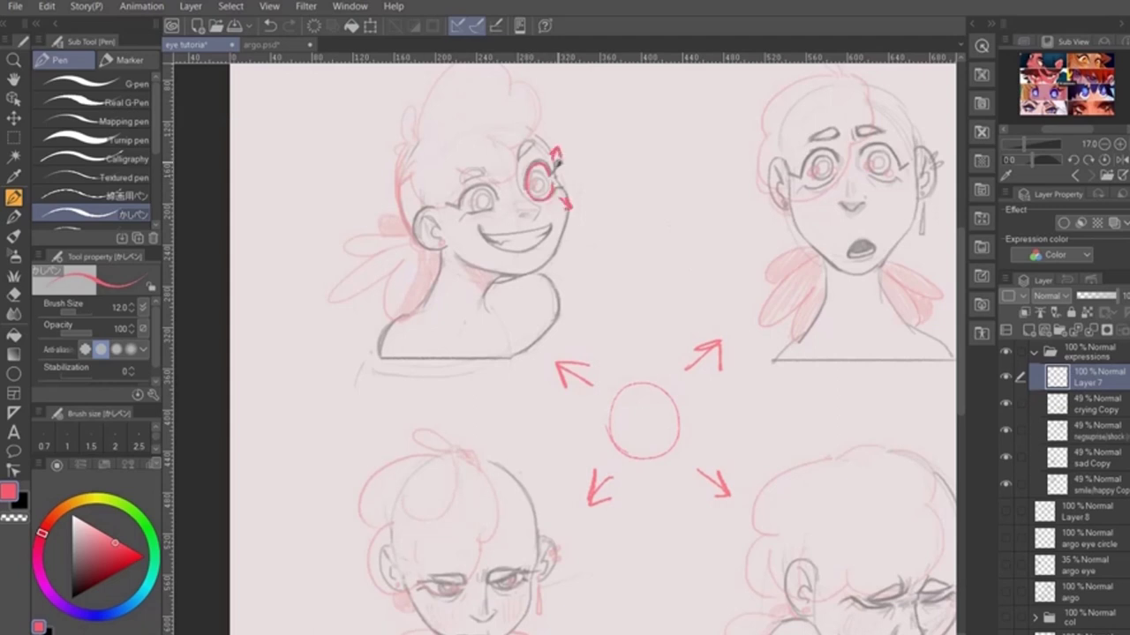
# Step: Draw a small black arrow pointing outward from the smiling face's far eye
pyautogui.press('x')
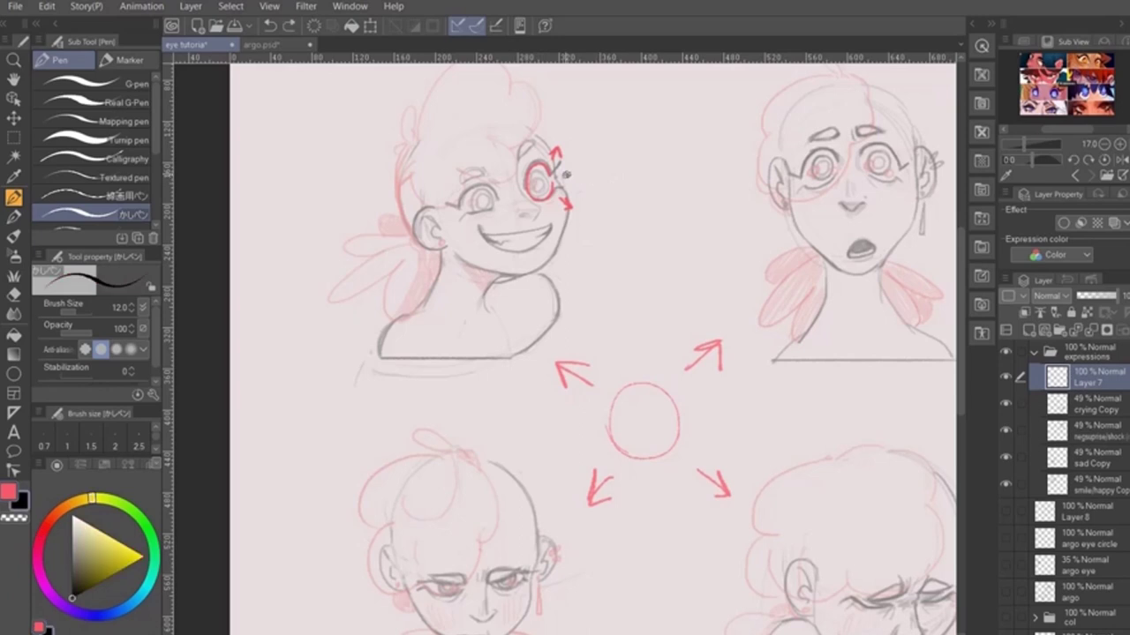
pyautogui.moveTo(565, 175); pyautogui.dragTo(588, 182)
pyautogui.press('x')
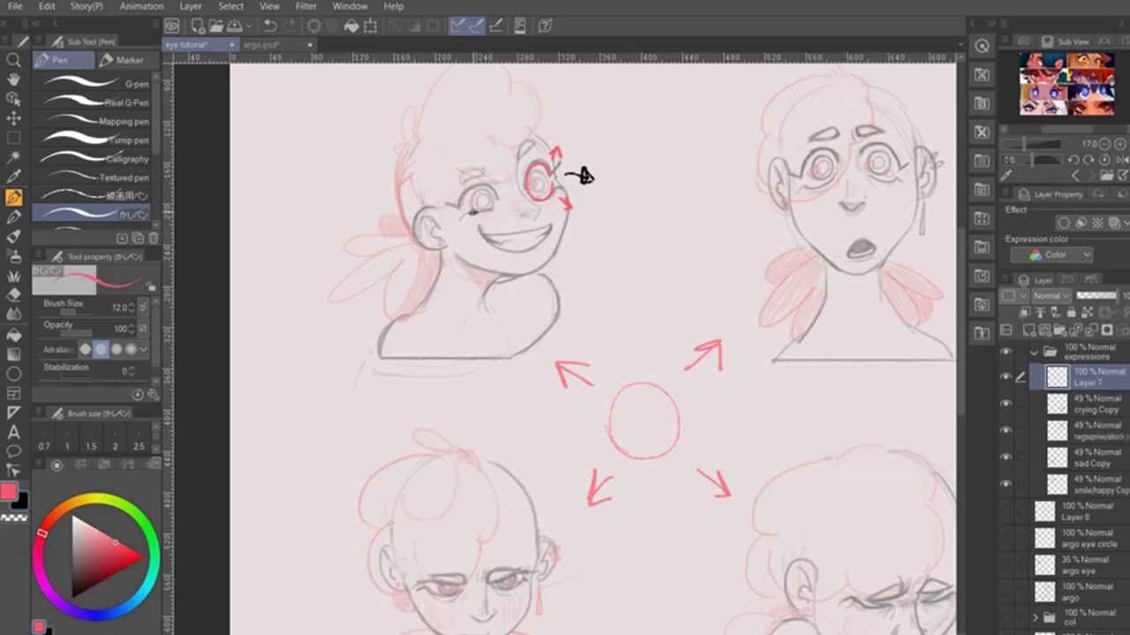
# Step: Outline the smiling face's near eye in pink and add an arrow rising towards it from the mouth
pyautogui.moveTo(472, 212)
pyautogui.mouseDown()
pyautogui.moveTo(459, 205)
pyautogui.moveTo(484, 187)
pyautogui.moveTo(497, 210)
pyautogui.moveTo(465, 212)
pyautogui.mouseUp()
pyautogui.moveTo(497, 257); pyautogui.dragTo(471, 230)
pyautogui.moveTo(471, 230)
pyautogui.mouseDown()
pyautogui.moveTo(471, 242)
pyautogui.moveTo(483, 234)
pyautogui.moveTo(473, 213)
pyautogui.mouseUp()
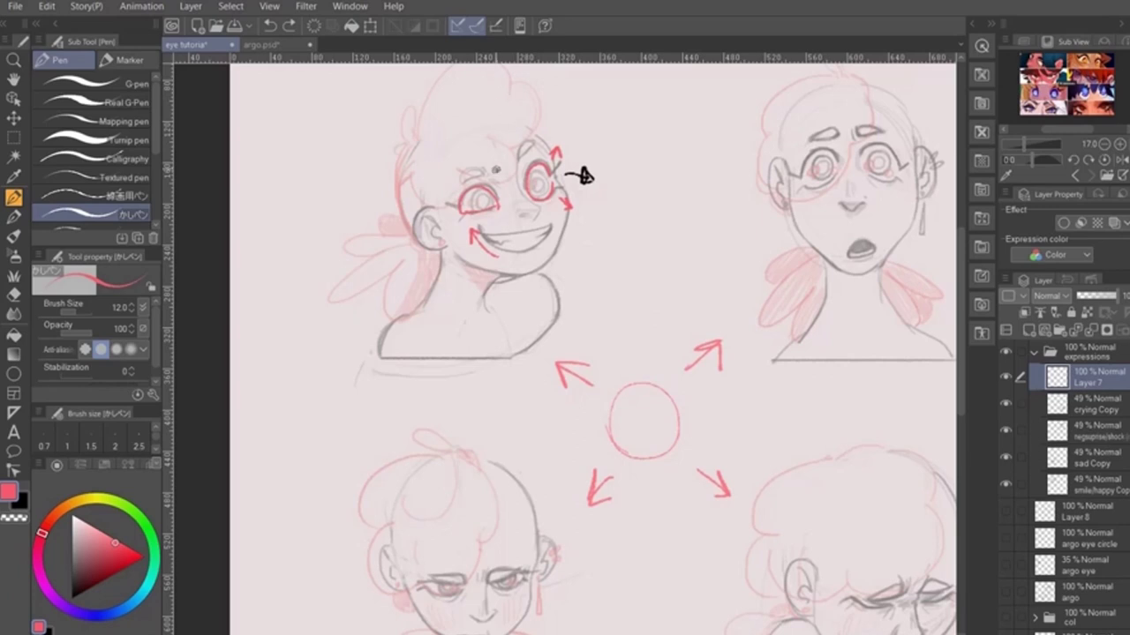
# Step: Remove the arrow rising from the smile and ink black lash lines over both of the smiling face's eyes
pyautogui.hotkey('ctrl', 'z')
pyautogui.press('c')
pyautogui.moveTo(542, 164)
pyautogui.mouseDown()
pyautogui.moveTo(544, 196)
pyautogui.moveTo(465, 203)
pyautogui.moveTo(485, 193)
pyautogui.moveTo(450, 206)
pyautogui.moveTo(492, 209)
pyautogui.mouseUp()
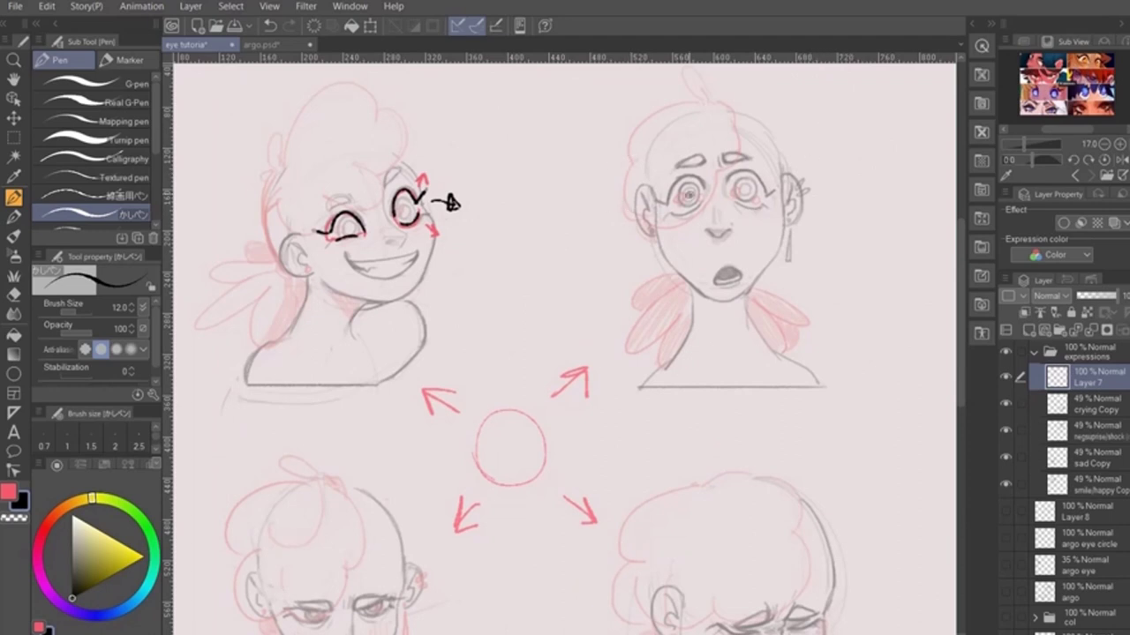
# Step: Draw a tall pink oval around the surprised head with a vertical double-headed arrow beside it
pyautogui.moveTo(644, 203); pyautogui.dragTo(729, 89)
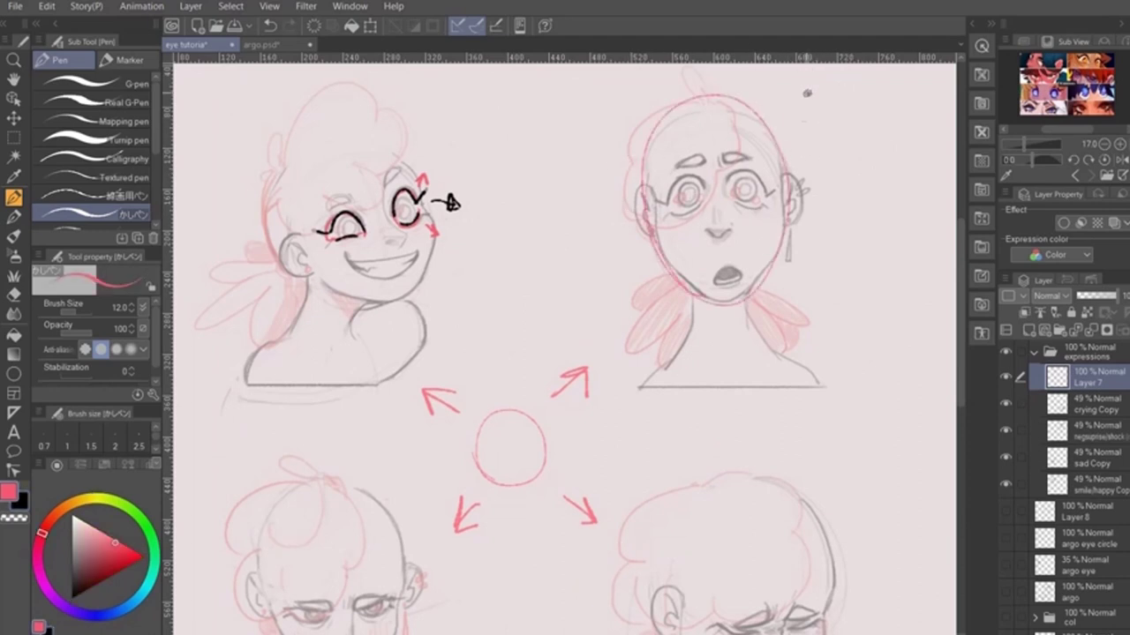
pyautogui.moveTo(805, 205); pyautogui.dragTo(809, 263)
pyautogui.moveTo(797, 191); pyautogui.dragTo(808, 189)
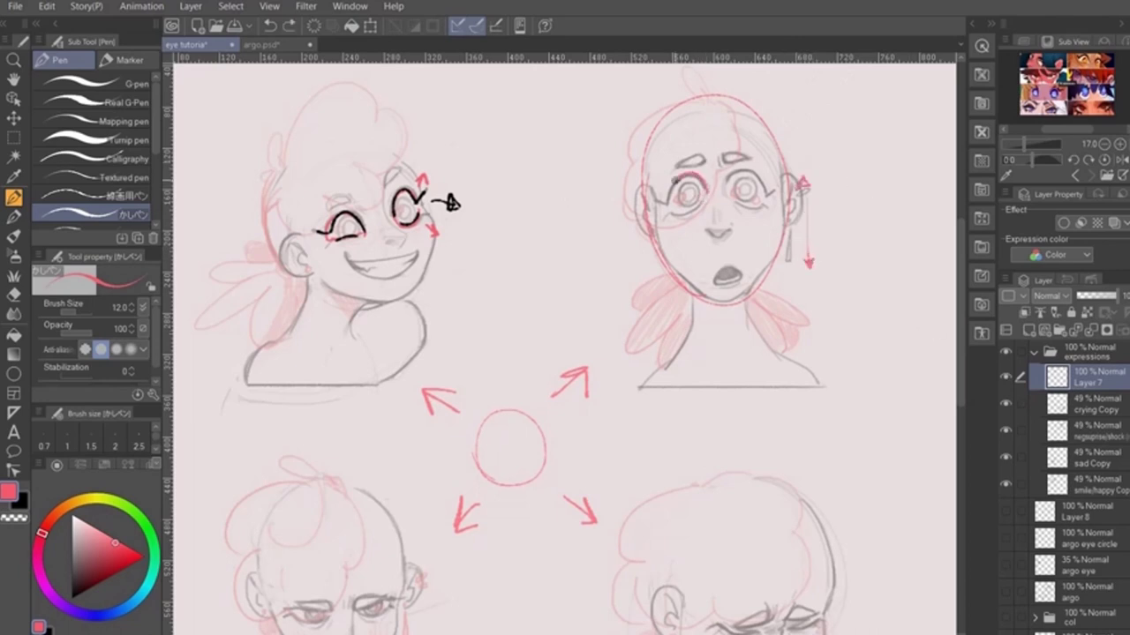
# Step: Outline both of the surprised face's wide eyes in pink and add a small arrow near the outer corner
pyautogui.moveTo(678, 180); pyautogui.dragTo(674, 210)
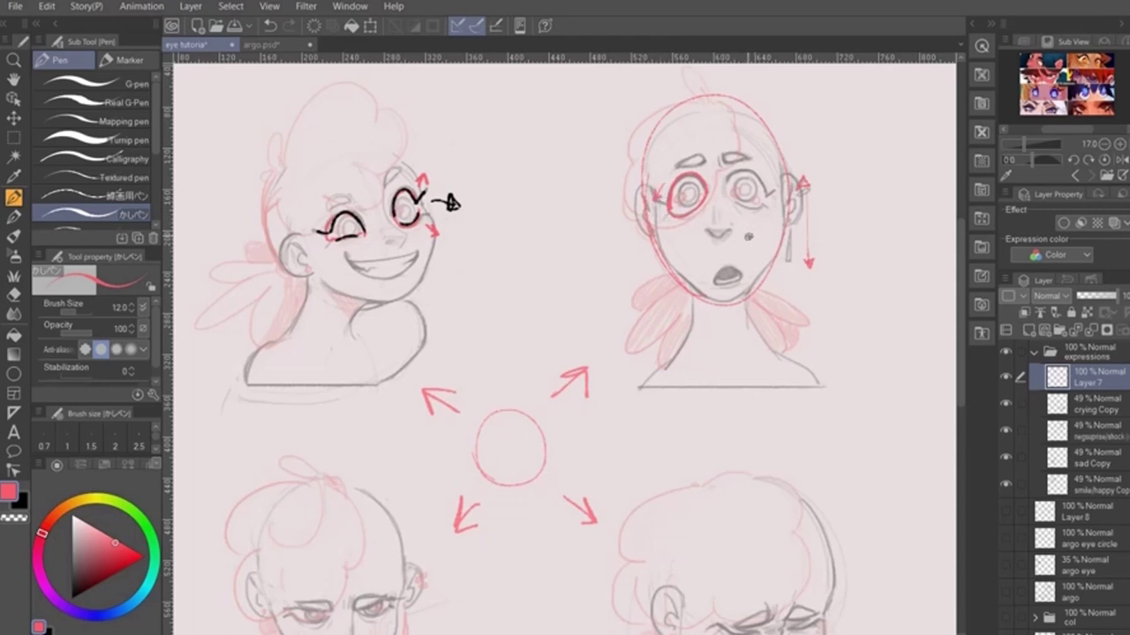
pyautogui.moveTo(733, 182)
pyautogui.mouseDown()
pyautogui.moveTo(752, 168)
pyautogui.moveTo(764, 203)
pyautogui.moveTo(766, 190)
pyautogui.mouseUp()
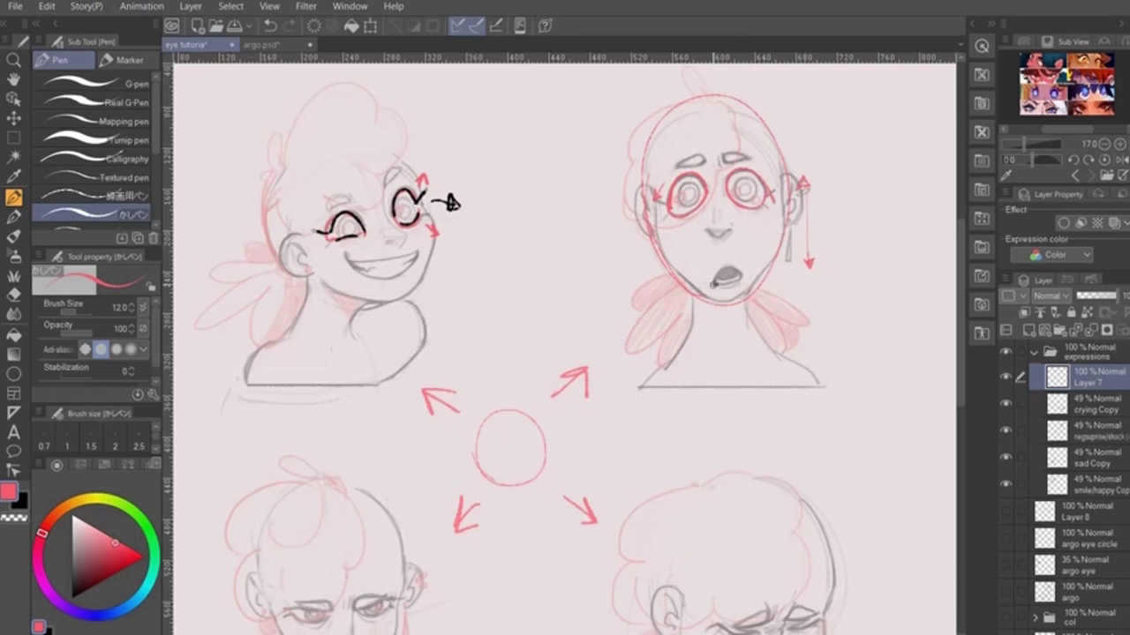
# Step: Draw the surprised face's raised brows and open mouth in pink, checking the shapes with its sketch layer hidden
pyautogui.moveTo(724, 152); pyautogui.dragTo(750, 154)
pyautogui.moveTo(736, 269)
pyautogui.mouseDown()
pyautogui.moveTo(720, 269)
pyautogui.moveTo(725, 281)
pyautogui.mouseUp()
pyautogui.click(1007, 430)
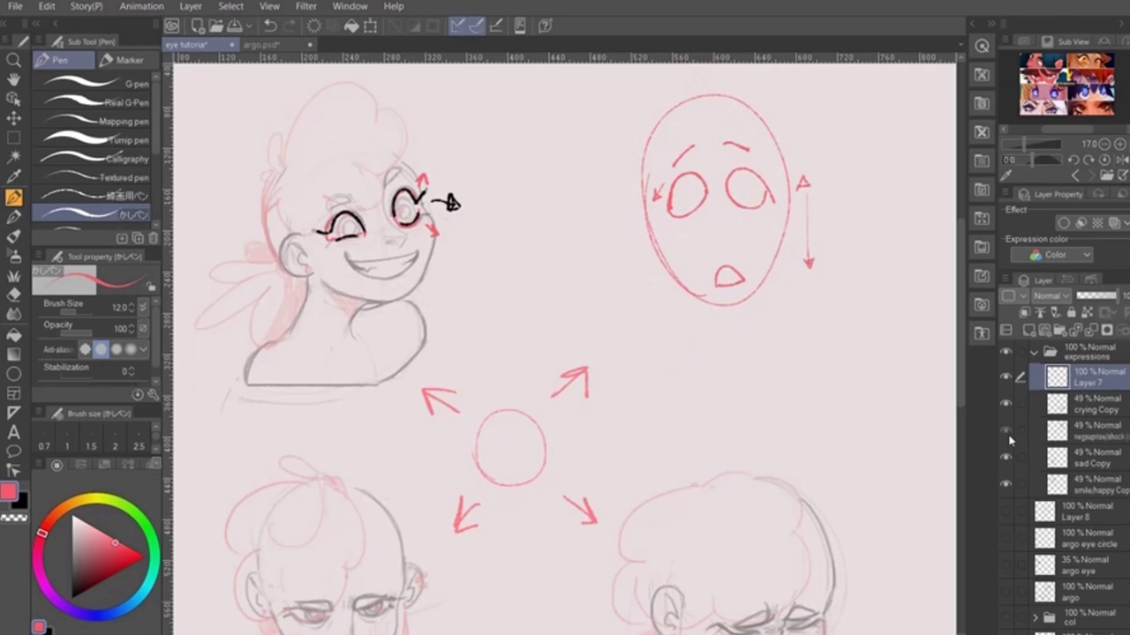
pyautogui.click(1007, 431)
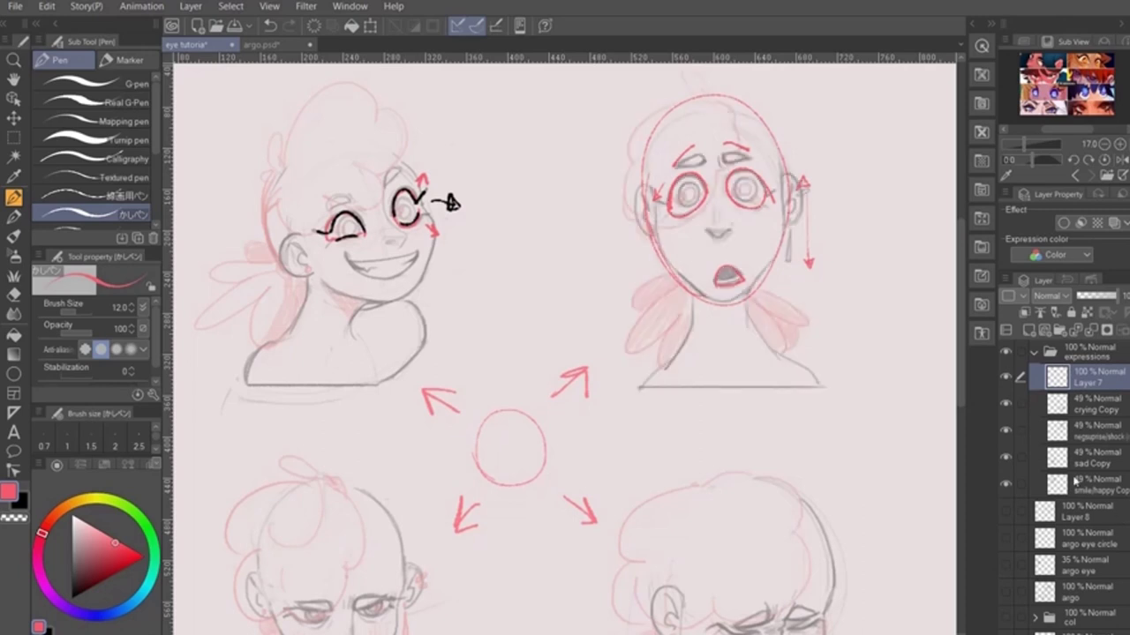
# Step: Ink the surprised face's upper lids, outer lashes and under-eye lines in black over the pink outlines
pyautogui.press('x')
pyautogui.moveTo(725, 181)
pyautogui.mouseDown()
pyautogui.moveTo(773, 191)
pyautogui.moveTo(764, 210)
pyautogui.mouseUp()
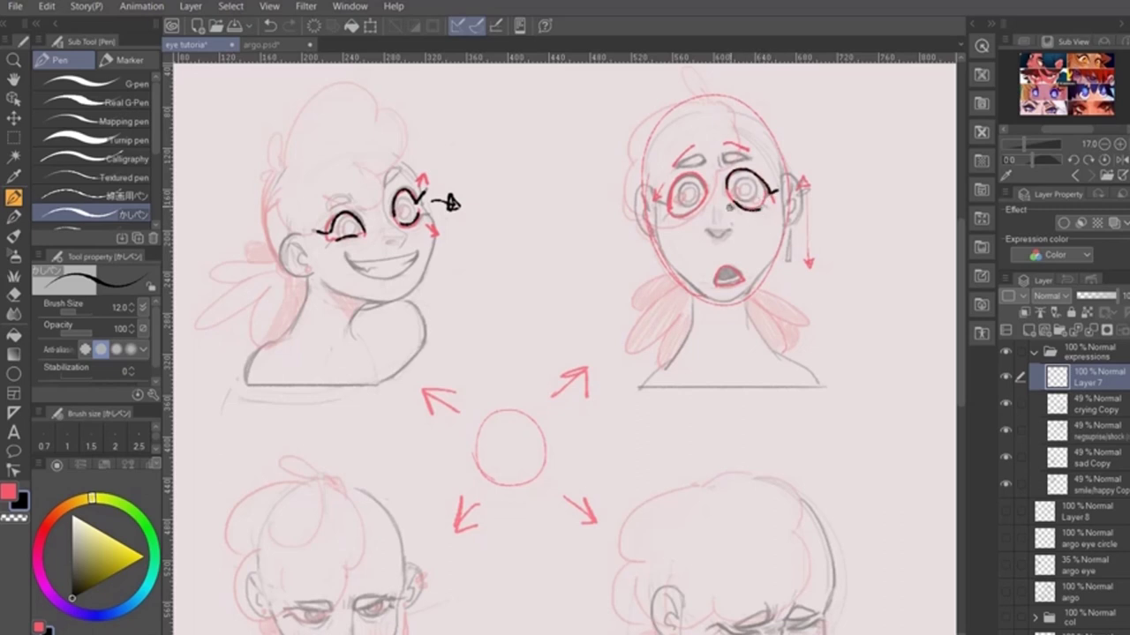
pyautogui.moveTo(668, 206)
pyautogui.mouseDown()
pyautogui.moveTo(709, 183)
pyautogui.moveTo(654, 199)
pyautogui.moveTo(682, 218)
pyautogui.moveTo(695, 209)
pyautogui.mouseUp()
pyautogui.hotkey('ctrl', 'z')
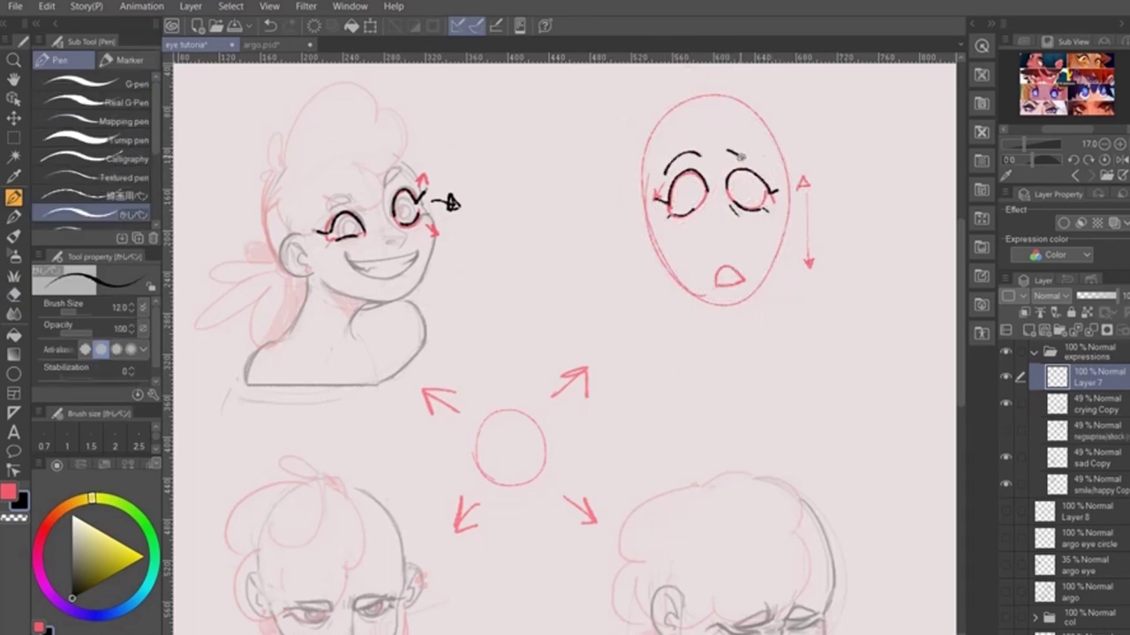
# Step: Try raised and angry black brow shapes above the surprised face's traced eyes
pyautogui.moveTo(740, 156); pyautogui.dragTo(769, 161)
pyautogui.hotkey('ctrl', 'z')
pyautogui.hotkey('ctrl', 'z')
pyautogui.moveTo(664, 152)
pyautogui.mouseDown()
pyautogui.moveTo(700, 180)
pyautogui.moveTo(744, 160)
pyautogui.mouseUp()
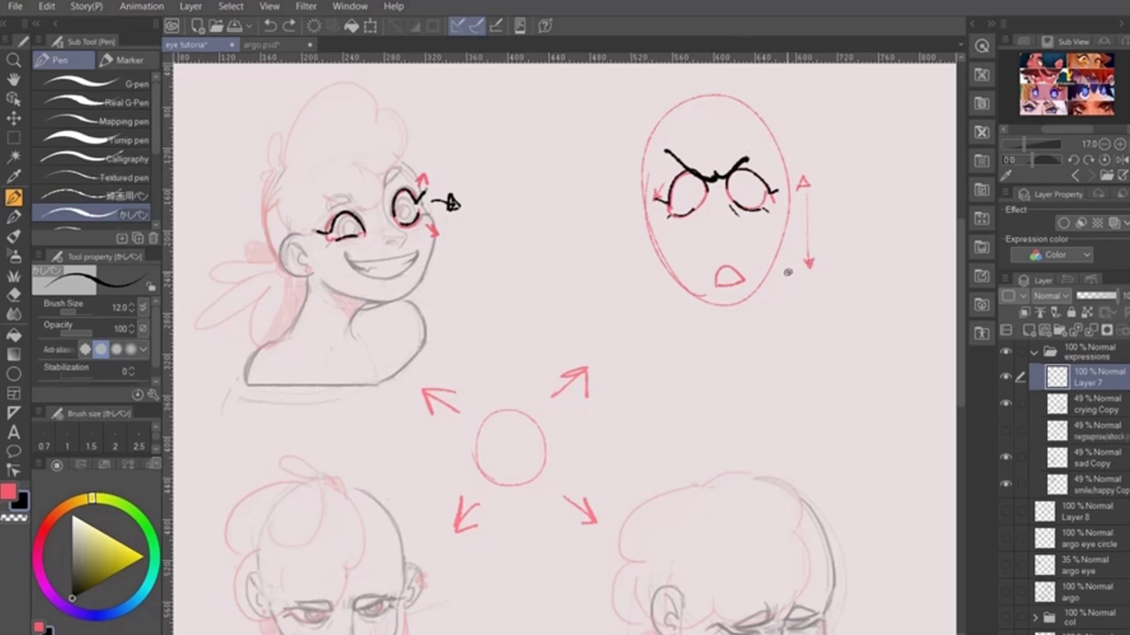
pyautogui.hotkey('ctrl', 'z')
pyautogui.hotkey('ctrl', 'z')
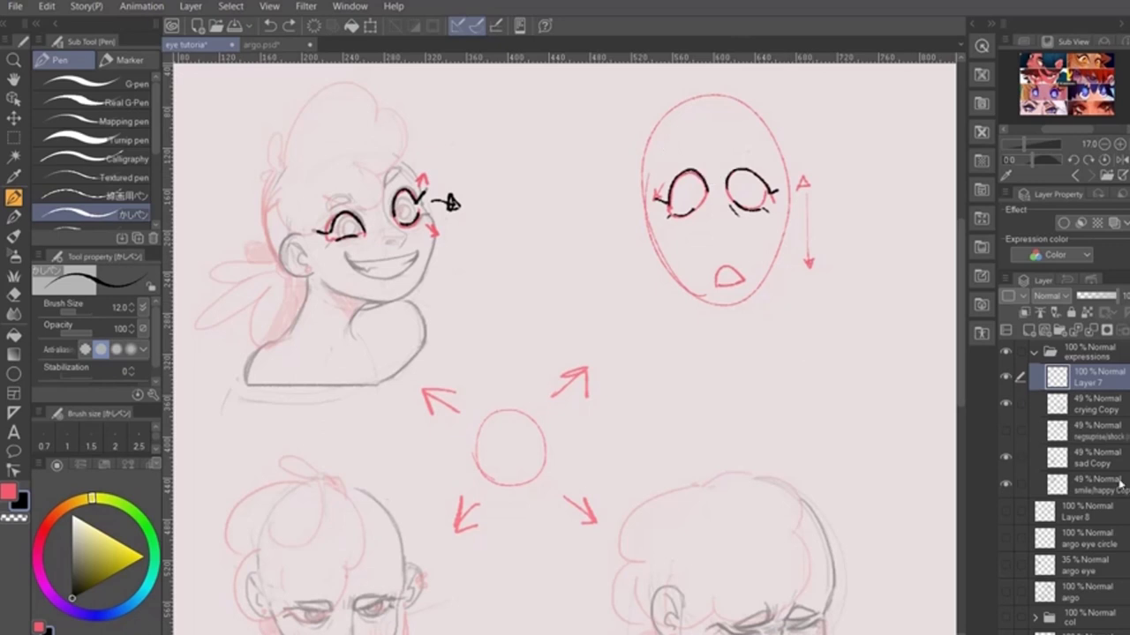
# Step: Show the surprise sketch layer again and draw a black half-closed eye shape beside the sad face
pyautogui.click(1005, 429)
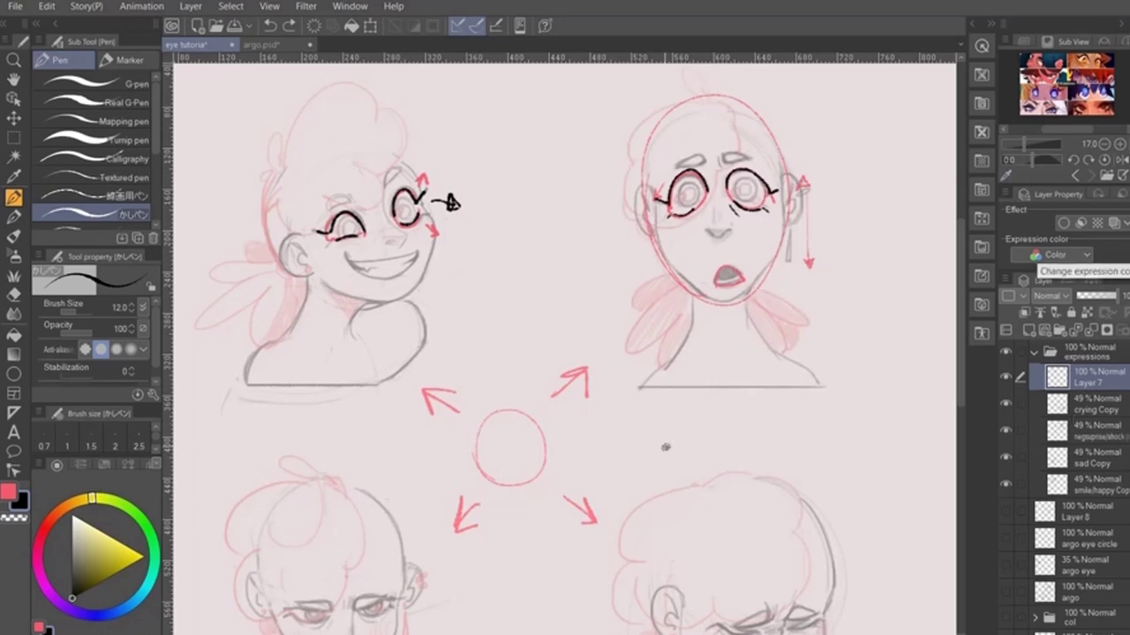
pyautogui.moveTo(647, 464); pyautogui.dragTo(720, 398)
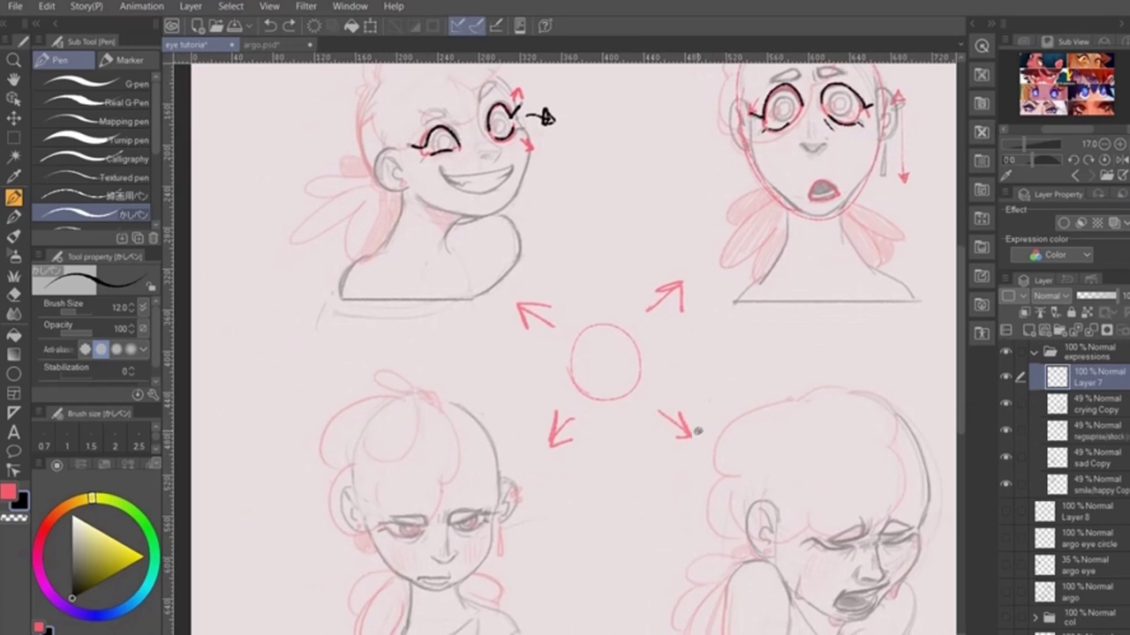
pyautogui.moveTo(643, 477)
pyautogui.mouseDown()
pyautogui.moveTo(713, 369)
pyautogui.moveTo(595, 260)
pyautogui.moveTo(714, 473)
pyautogui.moveTo(722, 293)
pyautogui.moveTo(680, 289)
pyautogui.mouseUp()
pyautogui.moveTo(421, 310); pyautogui.dragTo(427, 313)
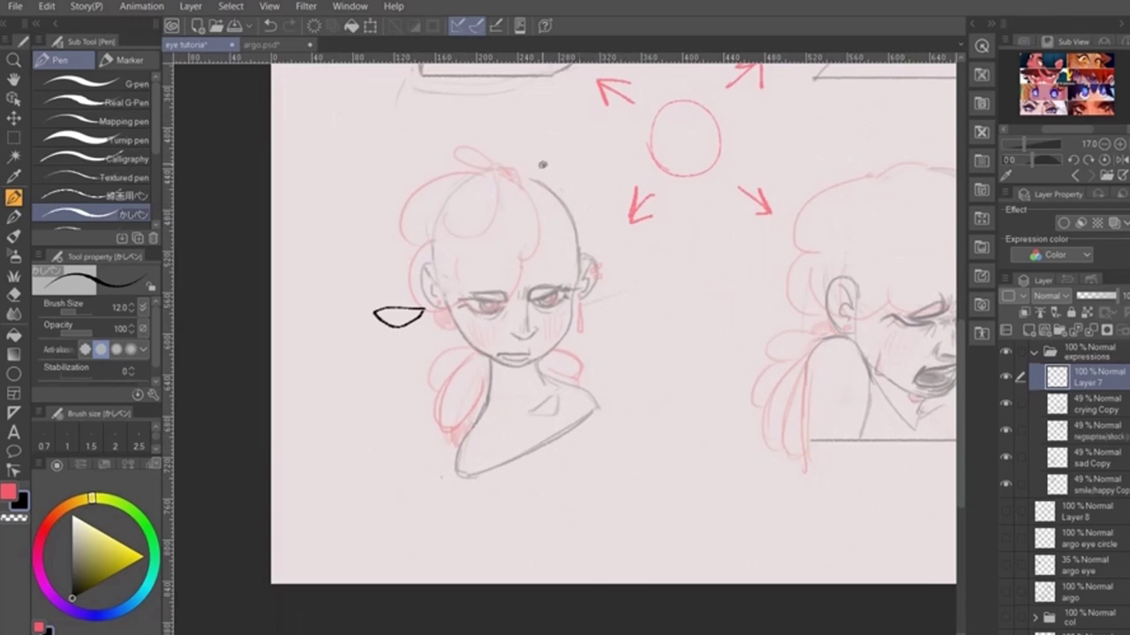
# Step: Outline the sad face's eyes in pink rounded shapes and ink heavy, flat black upper lids across them
pyautogui.press('x')
pyautogui.moveTo(475, 310)
pyautogui.mouseDown()
pyautogui.moveTo(465, 282)
pyautogui.moveTo(460, 297)
pyautogui.moveTo(533, 297)
pyautogui.mouseUp()
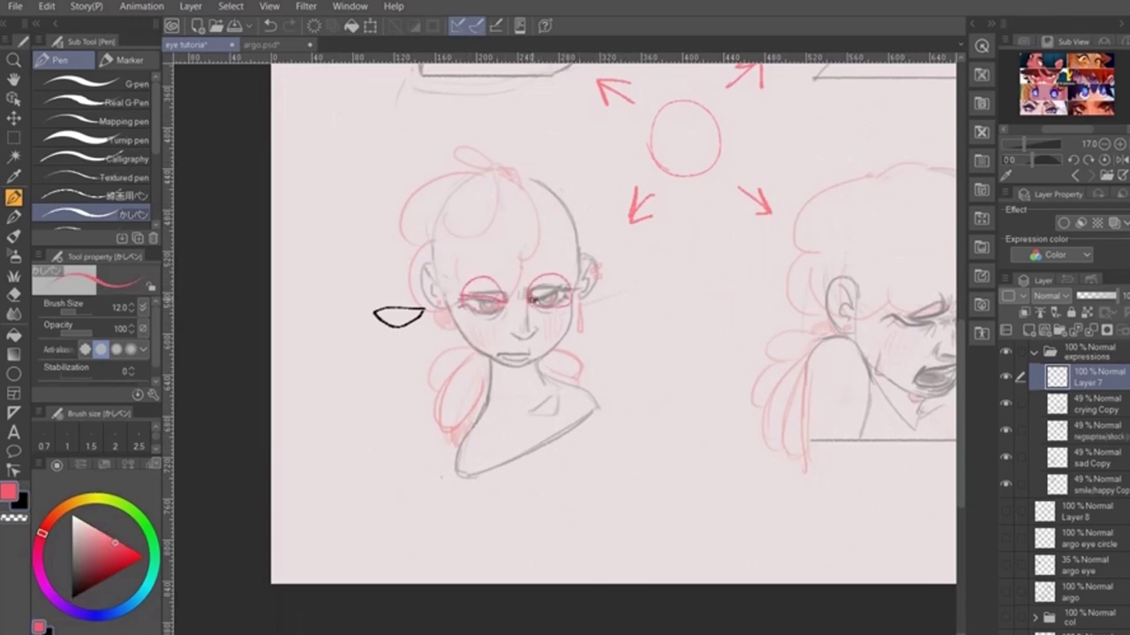
pyautogui.press('x')
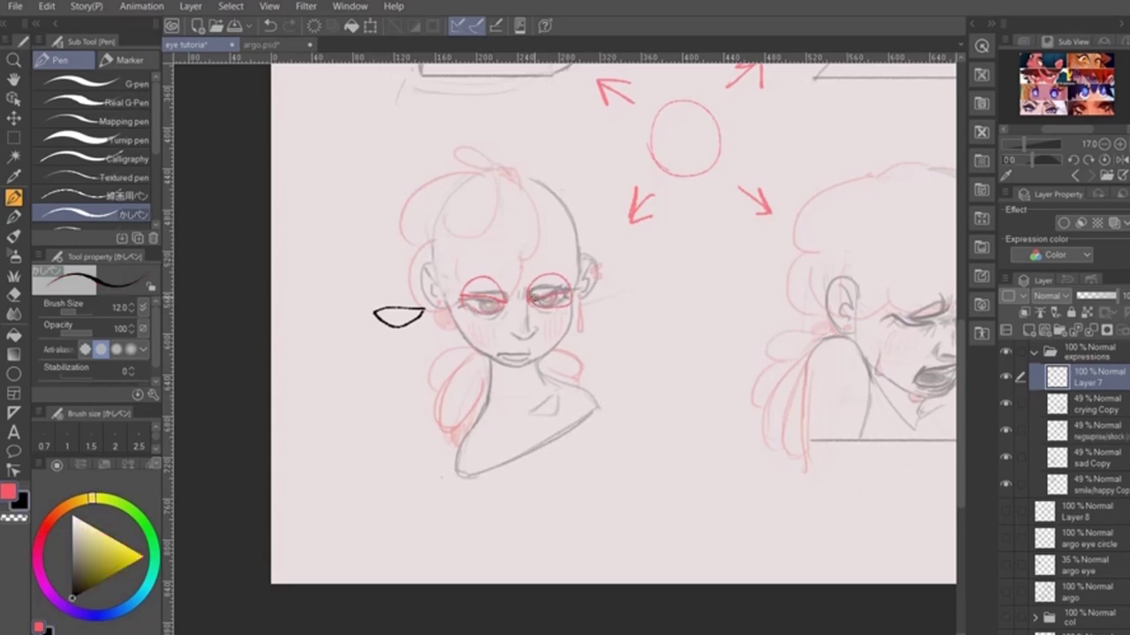
pyautogui.moveTo(530, 292)
pyautogui.mouseDown()
pyautogui.moveTo(570, 292)
pyautogui.moveTo(465, 297)
pyautogui.mouseUp()
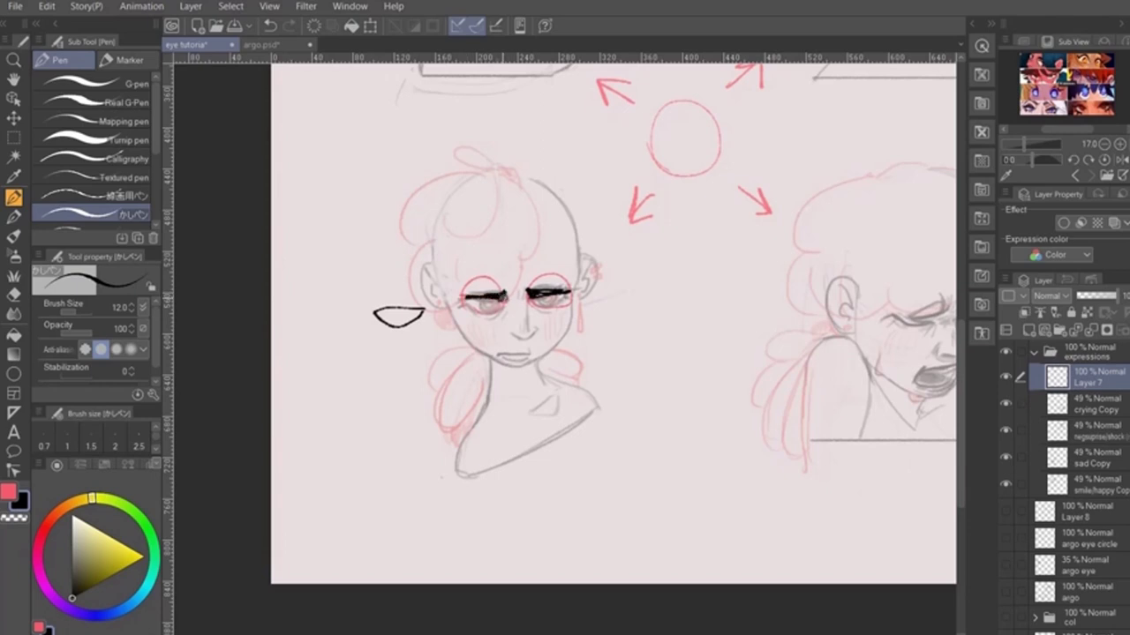
# Step: Draw two opposing pink arrows at the sad face's outer eye corner and a flattened oval beside them
pyautogui.press('x')
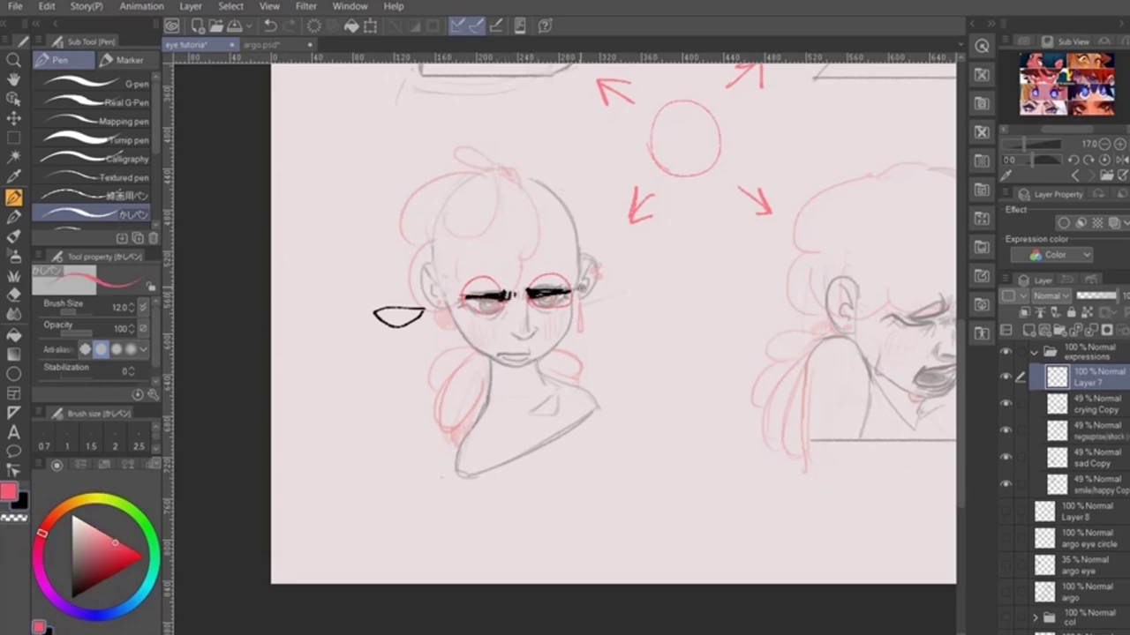
pyautogui.moveTo(577, 277); pyautogui.dragTo(577, 290)
pyautogui.moveTo(578, 309)
pyautogui.mouseDown()
pyautogui.moveTo(578, 298)
pyautogui.moveTo(629, 297)
pyautogui.mouseUp()
# Step: Draw four pink arrows around the sad head, each pointing inward towards the face
pyautogui.moveTo(577, 220); pyautogui.dragTo(562, 241)
pyautogui.moveTo(558, 229); pyautogui.dragTo(571, 240)
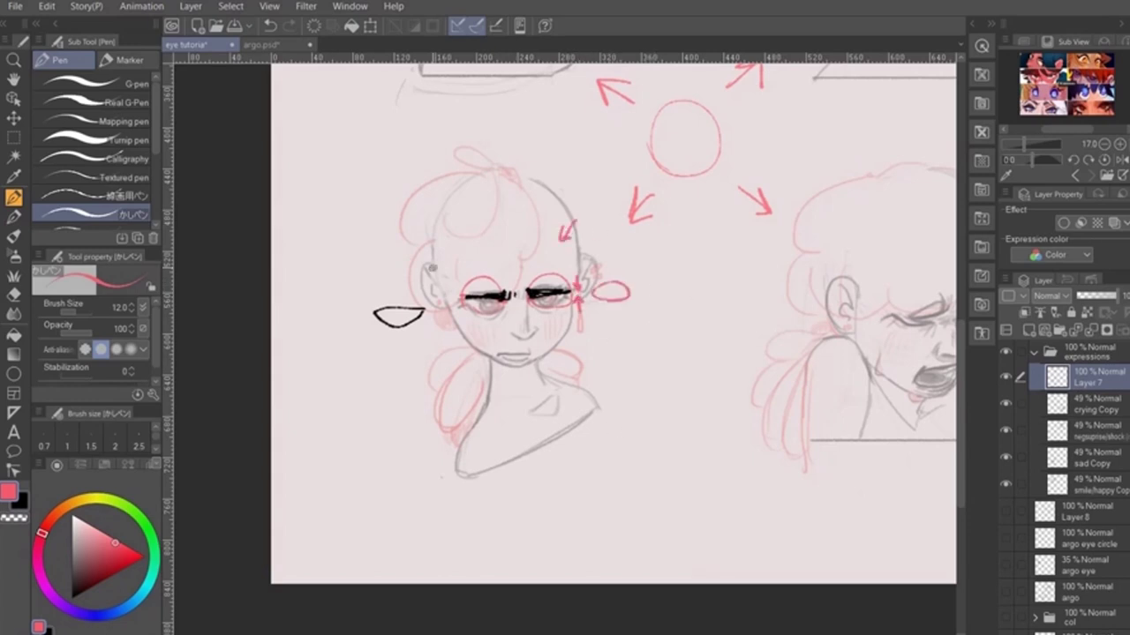
pyautogui.moveTo(425, 243); pyautogui.dragTo(445, 263)
pyautogui.moveTo(432, 263); pyautogui.dragTo(444, 253)
pyautogui.moveTo(450, 371); pyautogui.dragTo(461, 380)
pyautogui.moveTo(596, 351); pyautogui.dragTo(583, 338)
pyautogui.moveTo(583, 347); pyautogui.dragTo(592, 338)
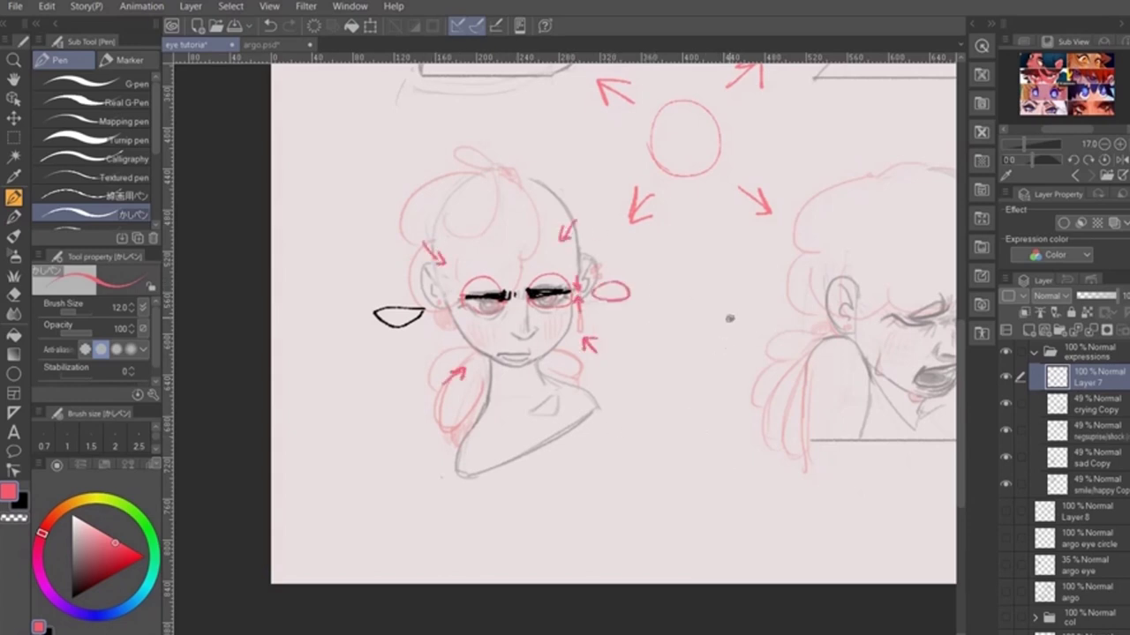
# Step: Draw a curved pink arrow sweeping up towards the crying head from the side of its ponytail
pyautogui.moveTo(770, 286); pyautogui.dragTo(526, 291)
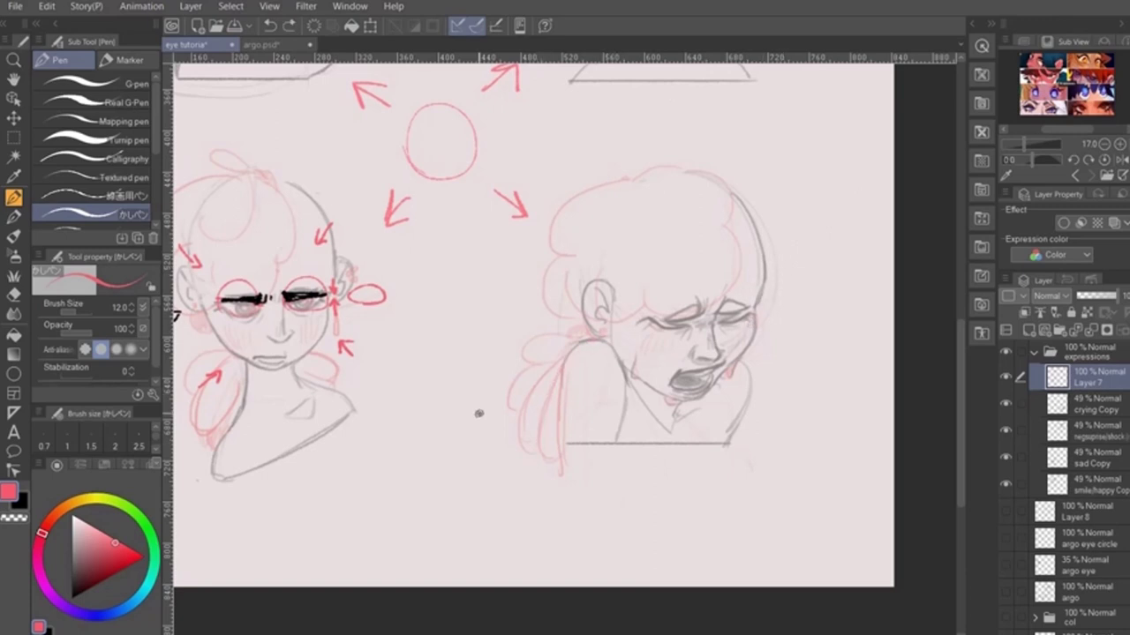
pyautogui.moveTo(477, 415)
pyautogui.mouseDown()
pyautogui.moveTo(575, 332)
pyautogui.moveTo(565, 349)
pyautogui.mouseUp()
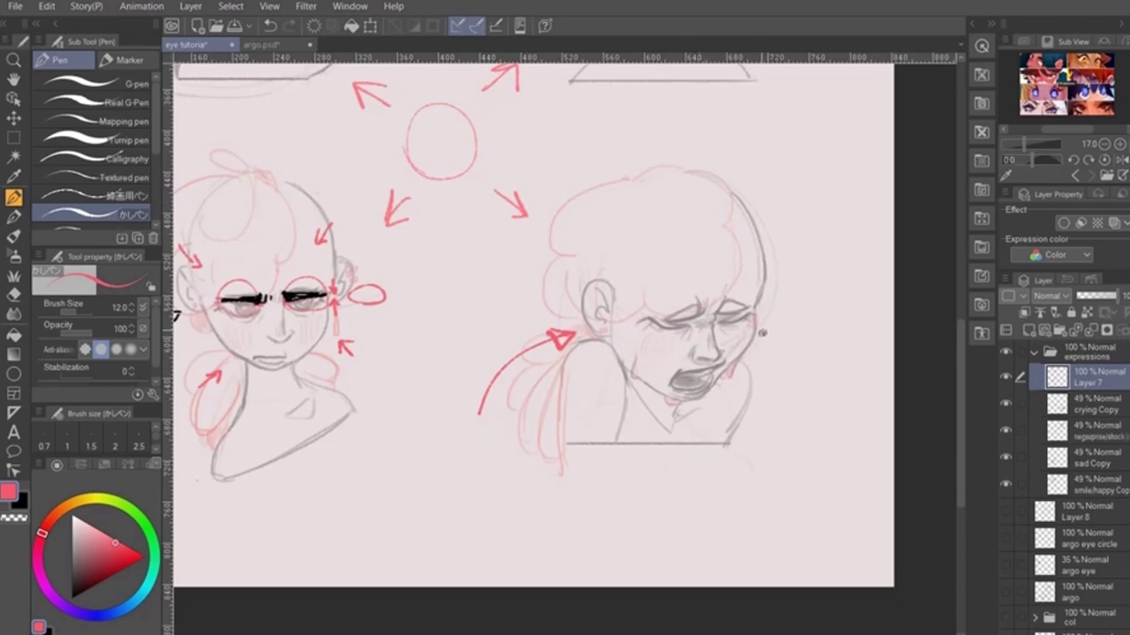
# Step: Draw four pink arrows pointing inward around the crying head, plus two small ones at its brow and cheek
pyautogui.moveTo(792, 271)
pyautogui.mouseDown()
pyautogui.moveTo(768, 297)
pyautogui.moveTo(779, 298)
pyautogui.mouseUp()
pyautogui.moveTo(570, 432)
pyautogui.mouseDown()
pyautogui.moveTo(601, 403)
pyautogui.moveTo(602, 417)
pyautogui.mouseUp()
pyautogui.moveTo(568, 240)
pyautogui.mouseDown()
pyautogui.moveTo(600, 263)
pyautogui.moveTo(587, 262)
pyautogui.mouseUp()
pyautogui.moveTo(775, 429); pyautogui.dragTo(752, 402)
pyautogui.moveTo(766, 404); pyautogui.dragTo(752, 408)
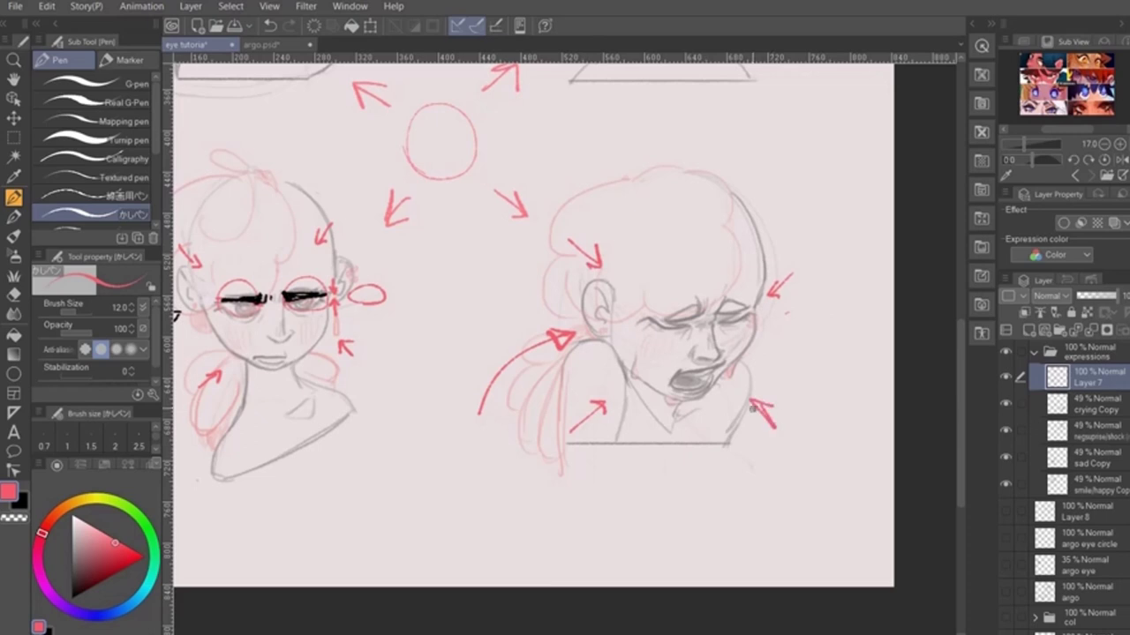
pyautogui.moveTo(724, 367); pyautogui.dragTo(734, 367)
pyautogui.moveTo(720, 278)
pyautogui.mouseDown()
pyautogui.moveTo(713, 303)
pyautogui.moveTo(724, 296)
pyautogui.mouseUp()
pyautogui.moveTo(708, 324); pyautogui.dragTo(637, 322)
pyautogui.press('x')
pyautogui.press('x')
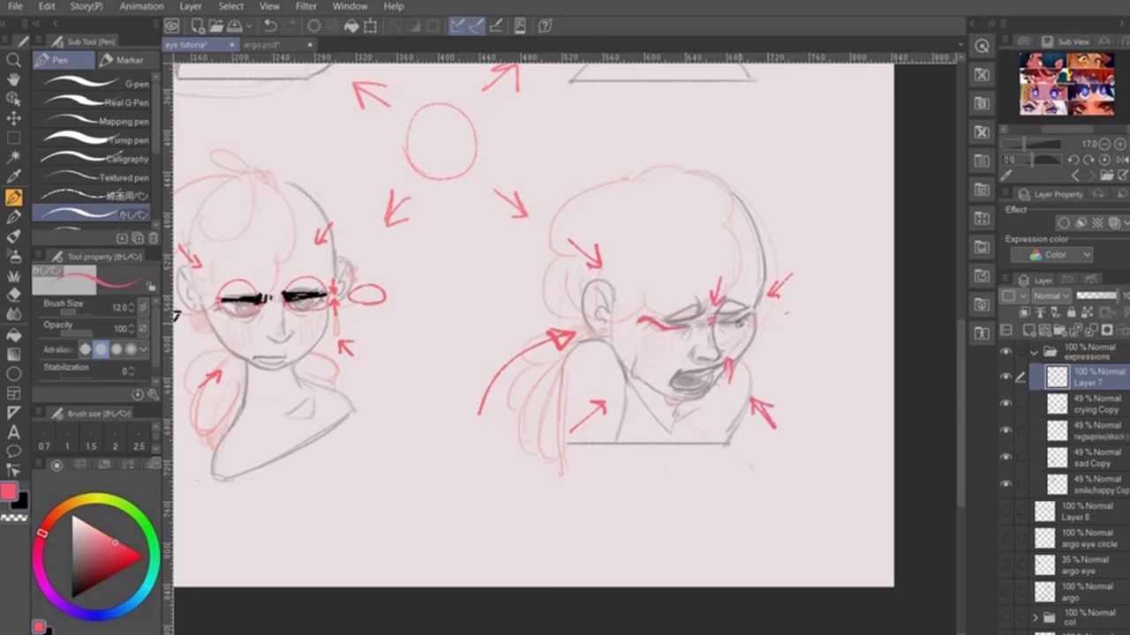
pyautogui.hotkey('ctrl', 'z')
pyautogui.hotkey('ctrl', 'z')
# Step: Ink curved black closed lids over both eyes of the crying face
pyautogui.scroll(2, 787, 194)
pyautogui.press('x')
pyautogui.moveTo(704, 351); pyautogui.dragTo(745, 336)
pyautogui.moveTo(668, 355)
pyautogui.mouseDown()
pyautogui.moveTo(623, 349)
pyautogui.moveTo(665, 358)
pyautogui.moveTo(658, 365)
pyautogui.moveTo(744, 346)
pyautogui.mouseUp()
pyautogui.hotkey('ctrl', 'z')
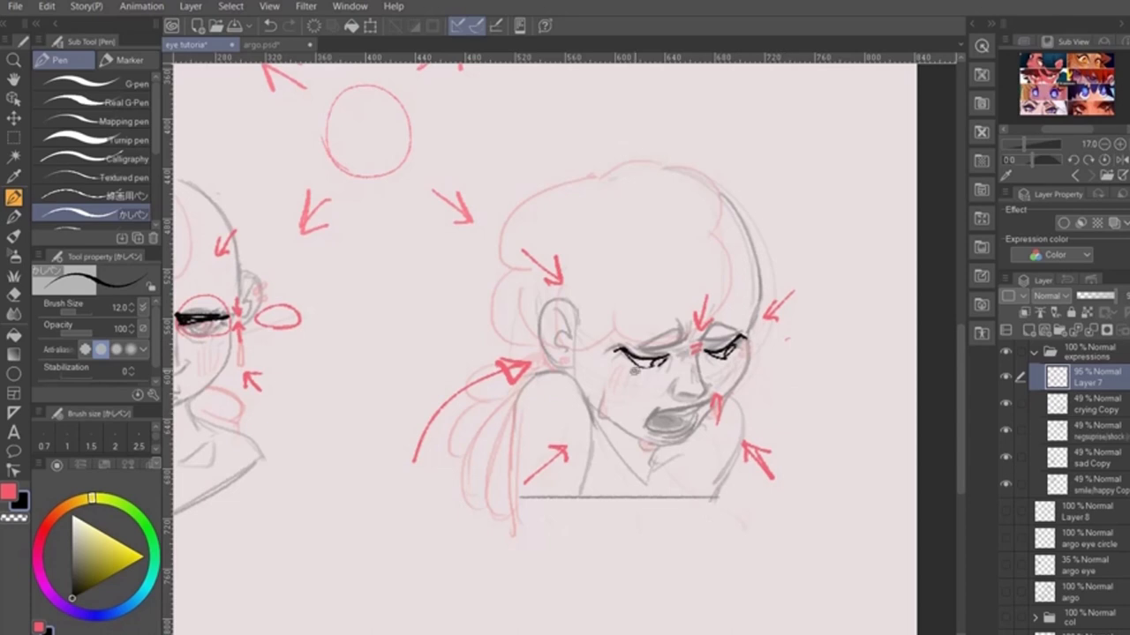
# Step: Try adding short black strokes beneath the crying face's closed lids, and undo them
pyautogui.moveTo(627, 361); pyautogui.dragTo(628, 377)
pyautogui.moveTo(638, 357); pyautogui.dragTo(638, 368)
pyautogui.moveTo(739, 349); pyautogui.dragTo(740, 362)
pyautogui.hotkey('ctrl', 'z')
pyautogui.hotkey('ctrl', 'z')
pyautogui.hotkey('ctrl', 'z')
pyautogui.hotkey('ctrl', 'z')
pyautogui.hotkey('ctrl', 'z')
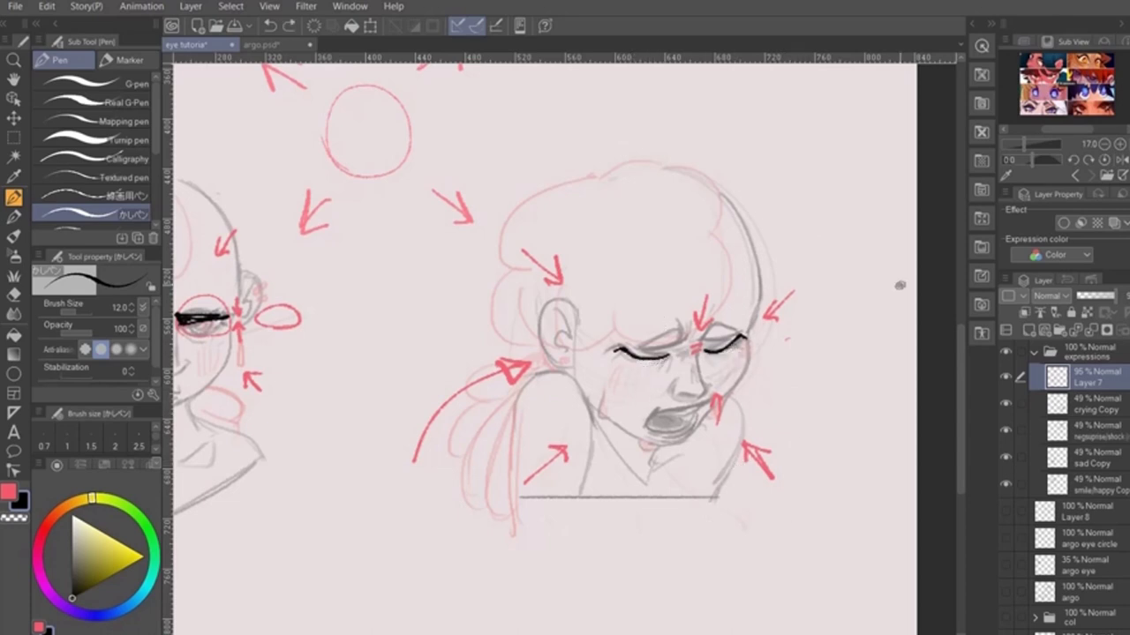
pyautogui.moveTo(678, 354); pyautogui.dragTo(658, 372)
pyautogui.hotkey('ctrl', 'z')
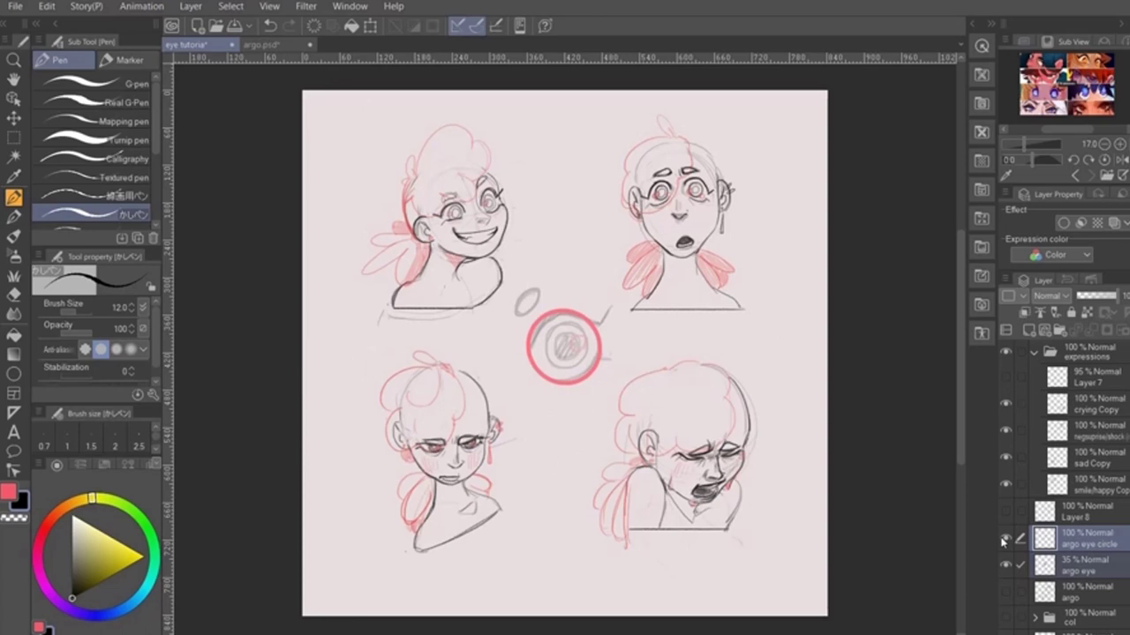
# Step: Hide the argo eye circle layer, set the argo eye layer's opacity to 100%, and show the circle again
pyautogui.click(1004, 540)
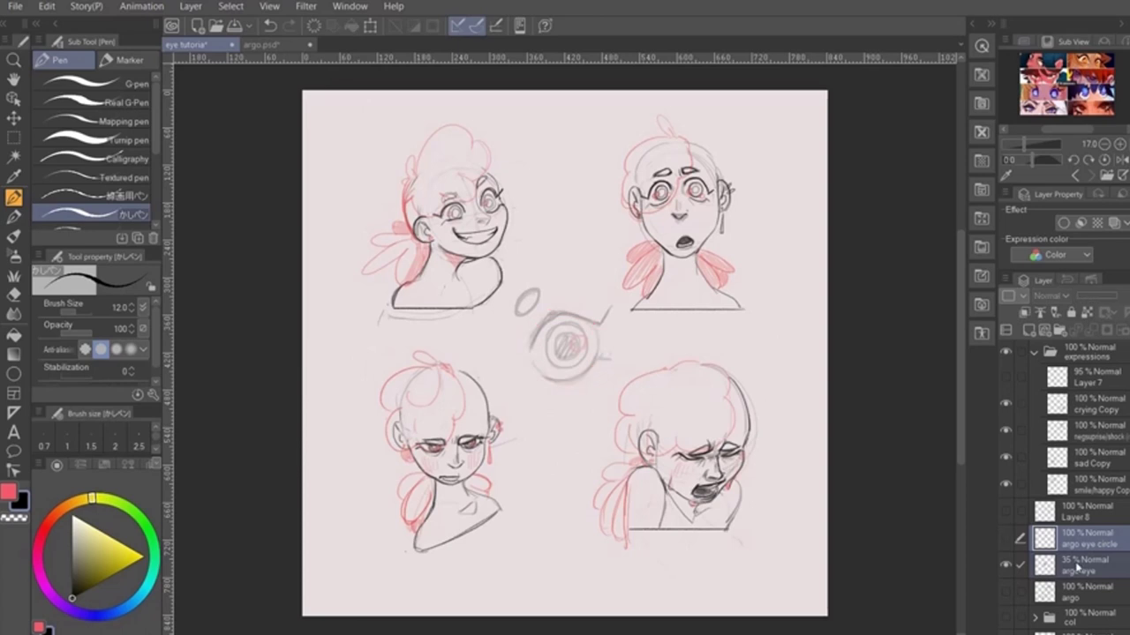
pyautogui.click(1077, 566)
pyautogui.click(1117, 297)
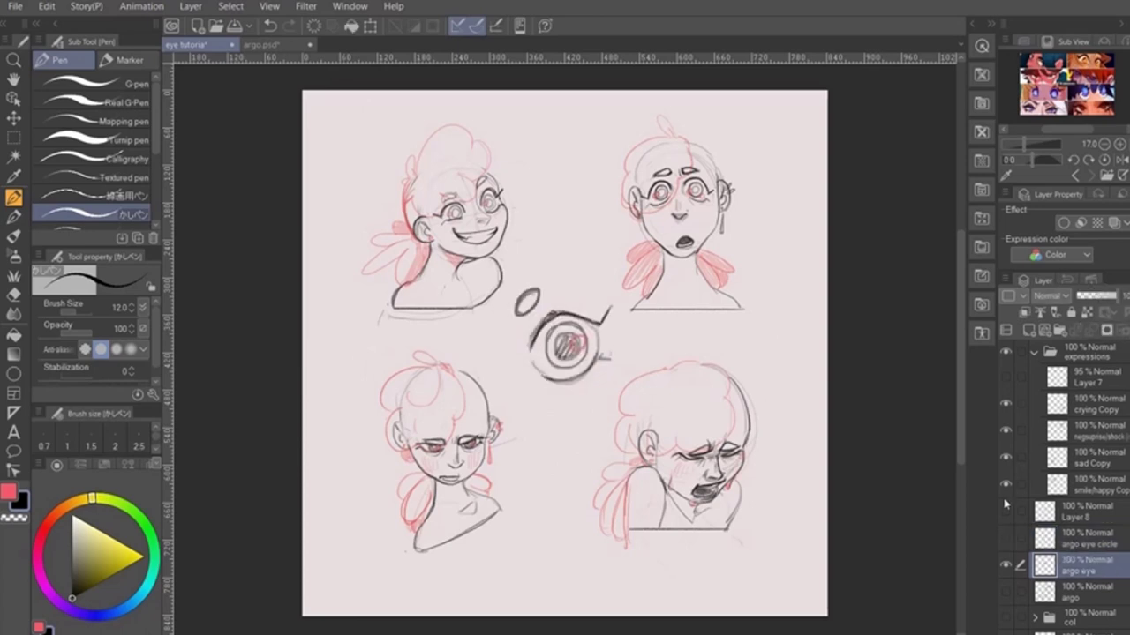
pyautogui.click(1009, 539)
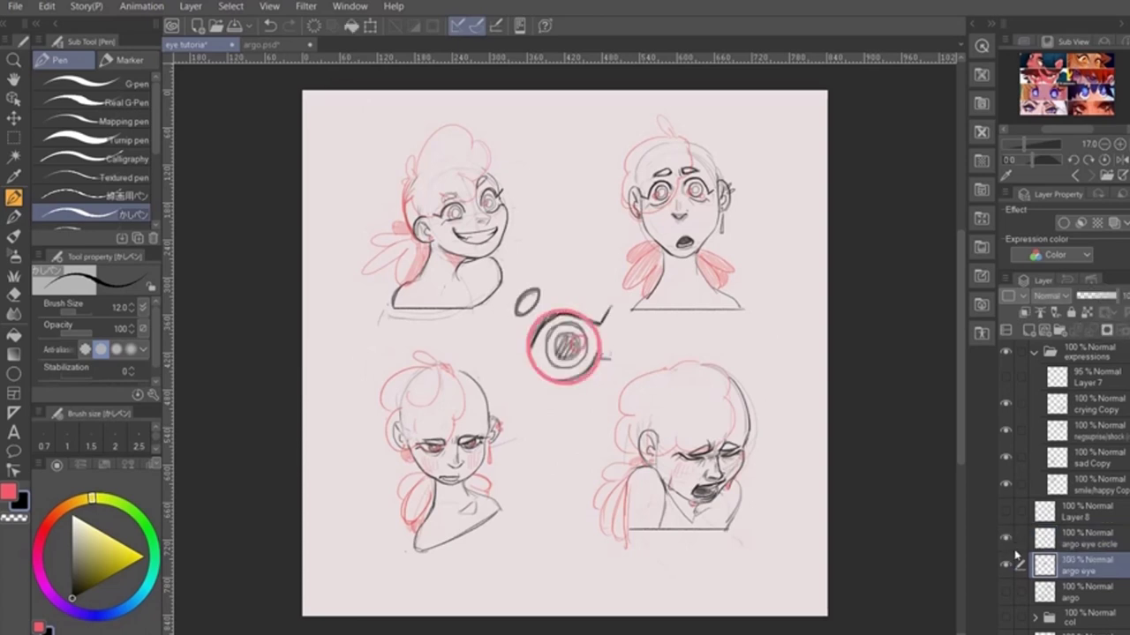